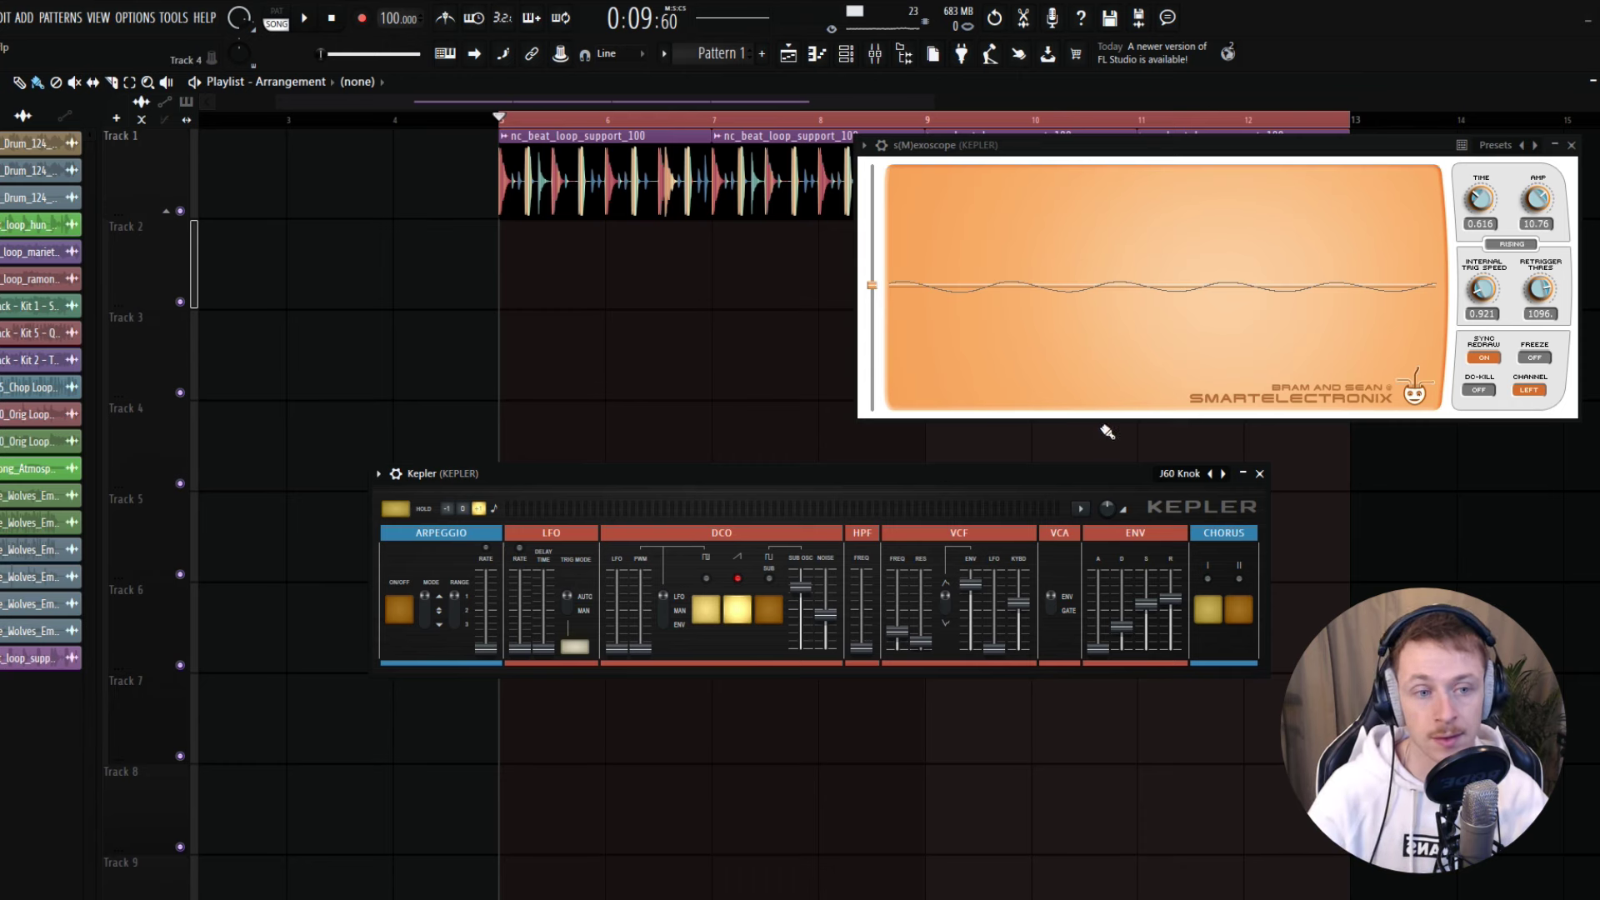
Step: Open the mixer and audition Kepler presets, including J60 Hyelophobic, J60 Parallax and J60 Whifty
click(1223, 473)
click(875, 53)
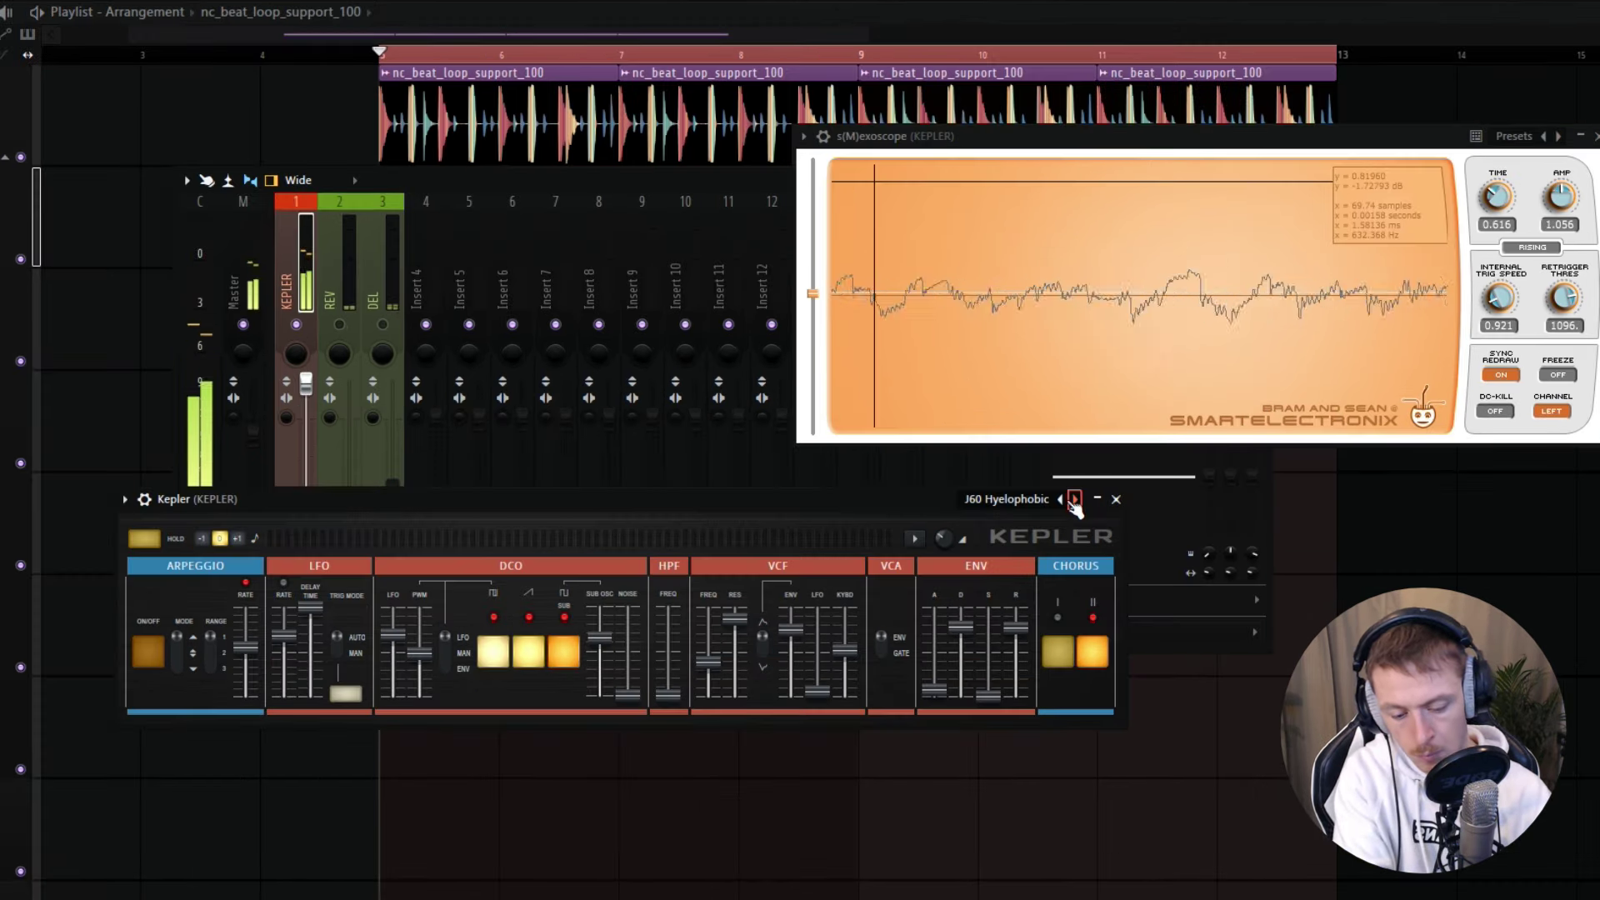
click(1075, 499)
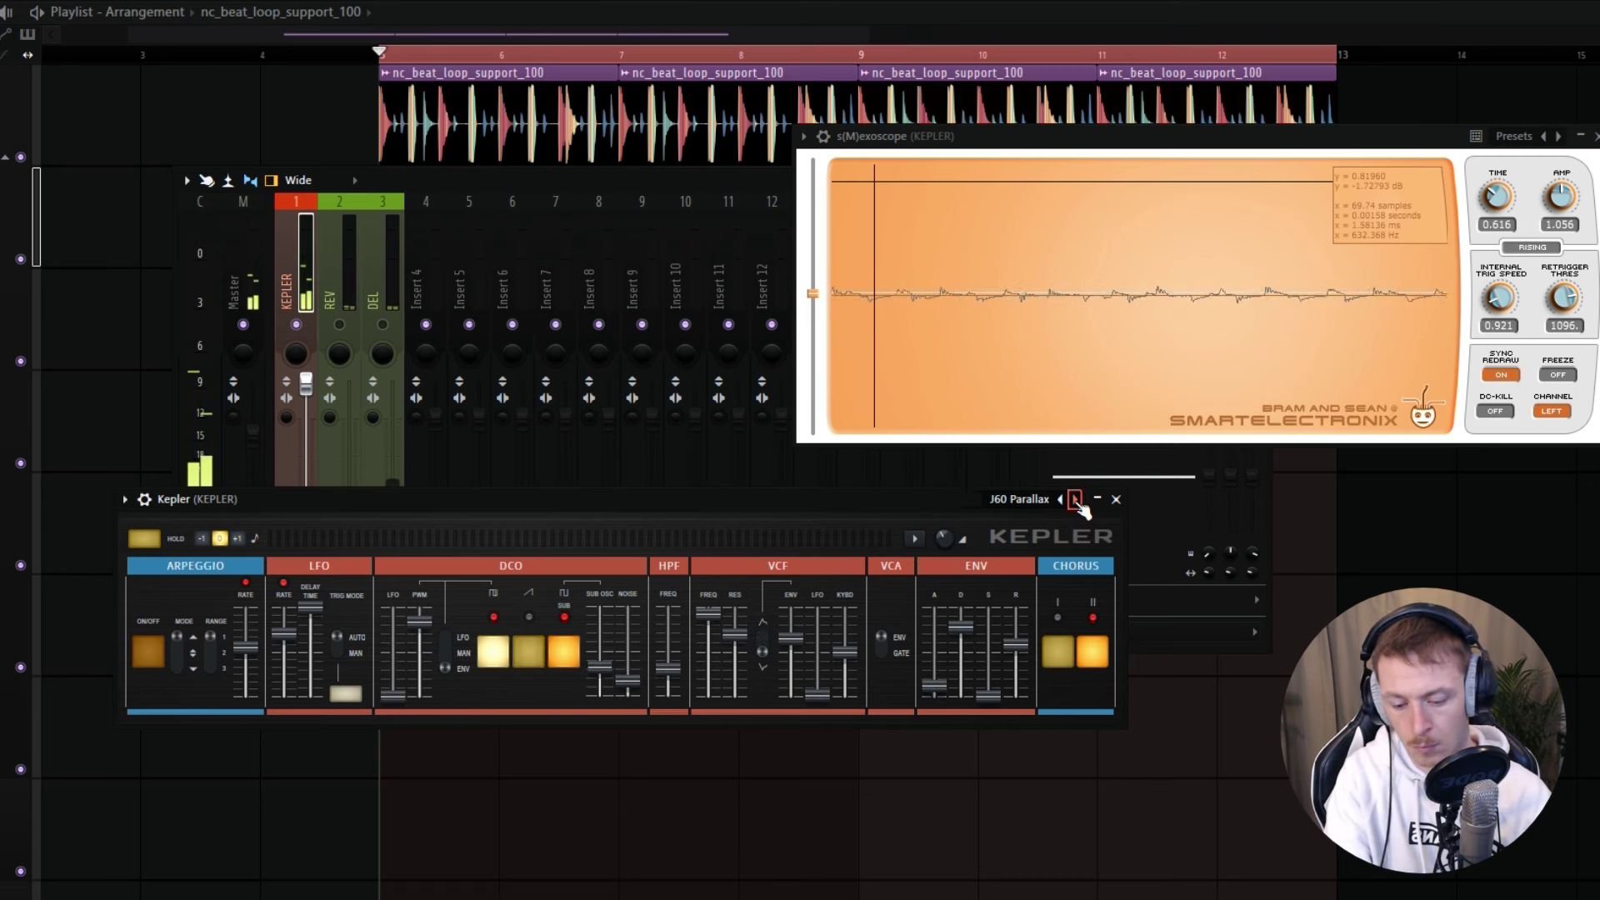
click(1075, 499)
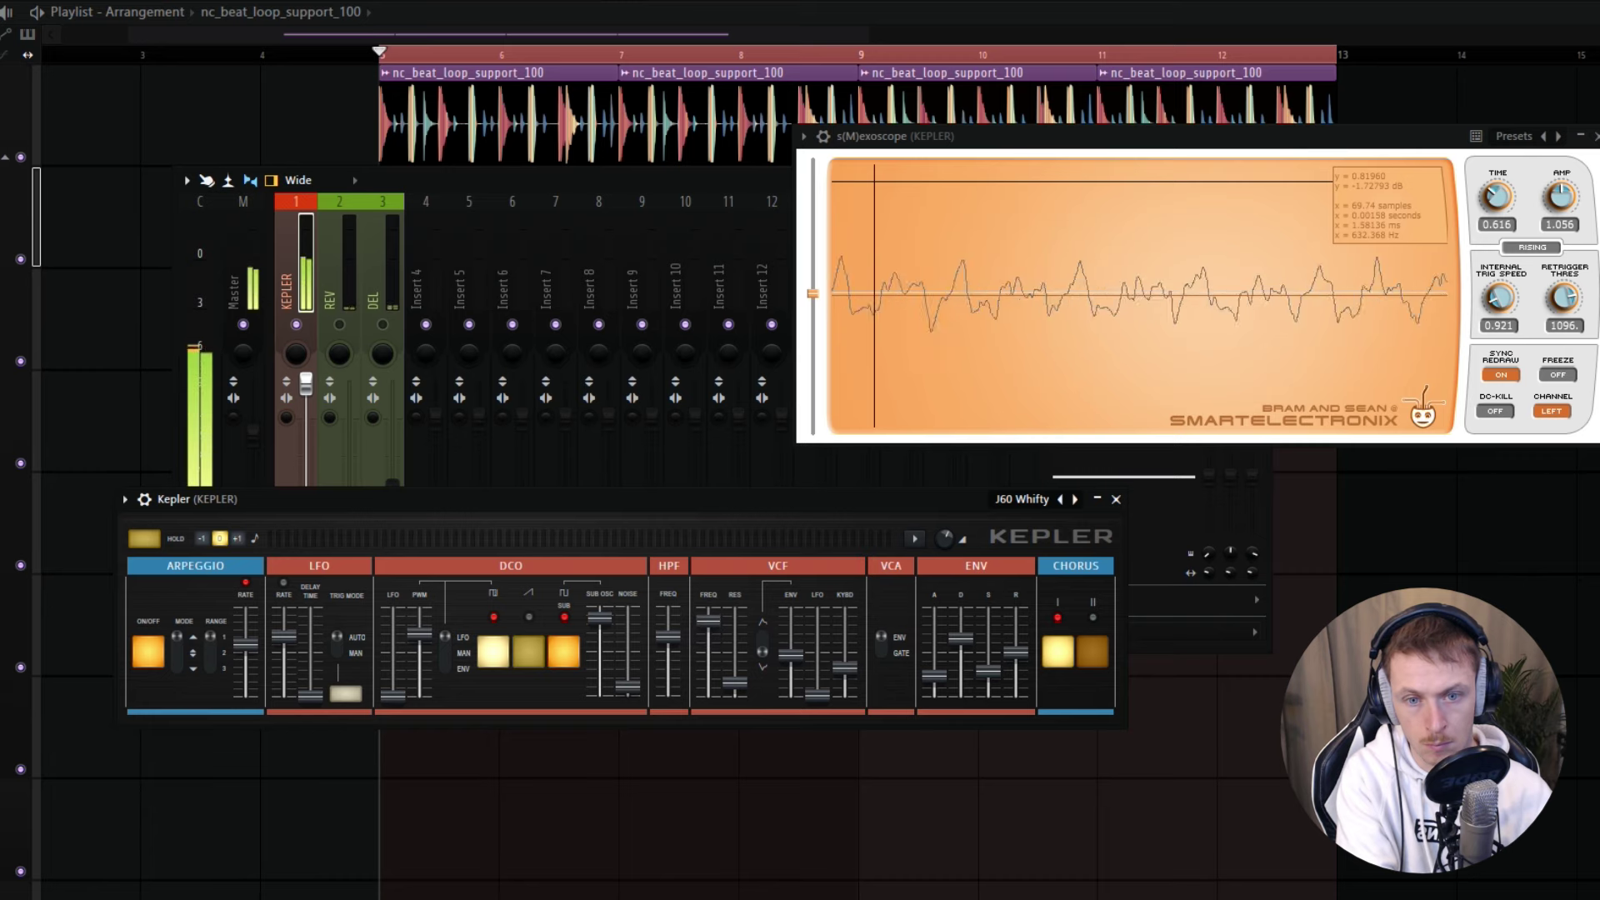
Step: Slightly lower the envelope release on J60 Whifty and move on through J106 SoftStrings to load the Engraver preset
mouse_move(1023, 671)
mouse_down()
mouse_move(1016, 642)
mouse_move(1016, 665)
mouse_up()
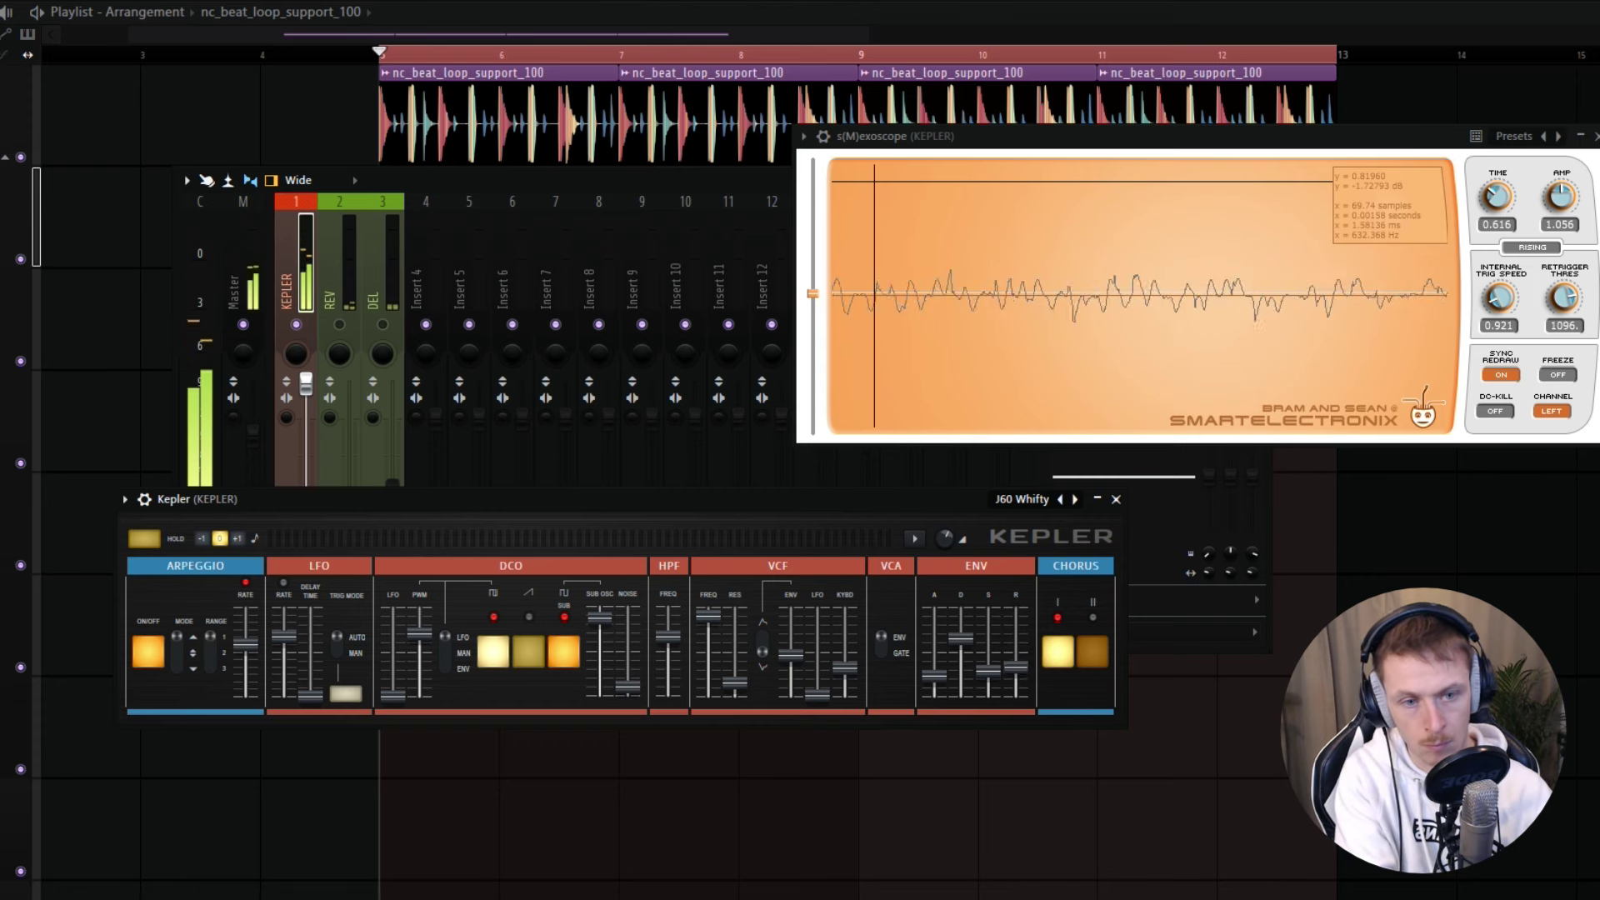
click(1075, 499)
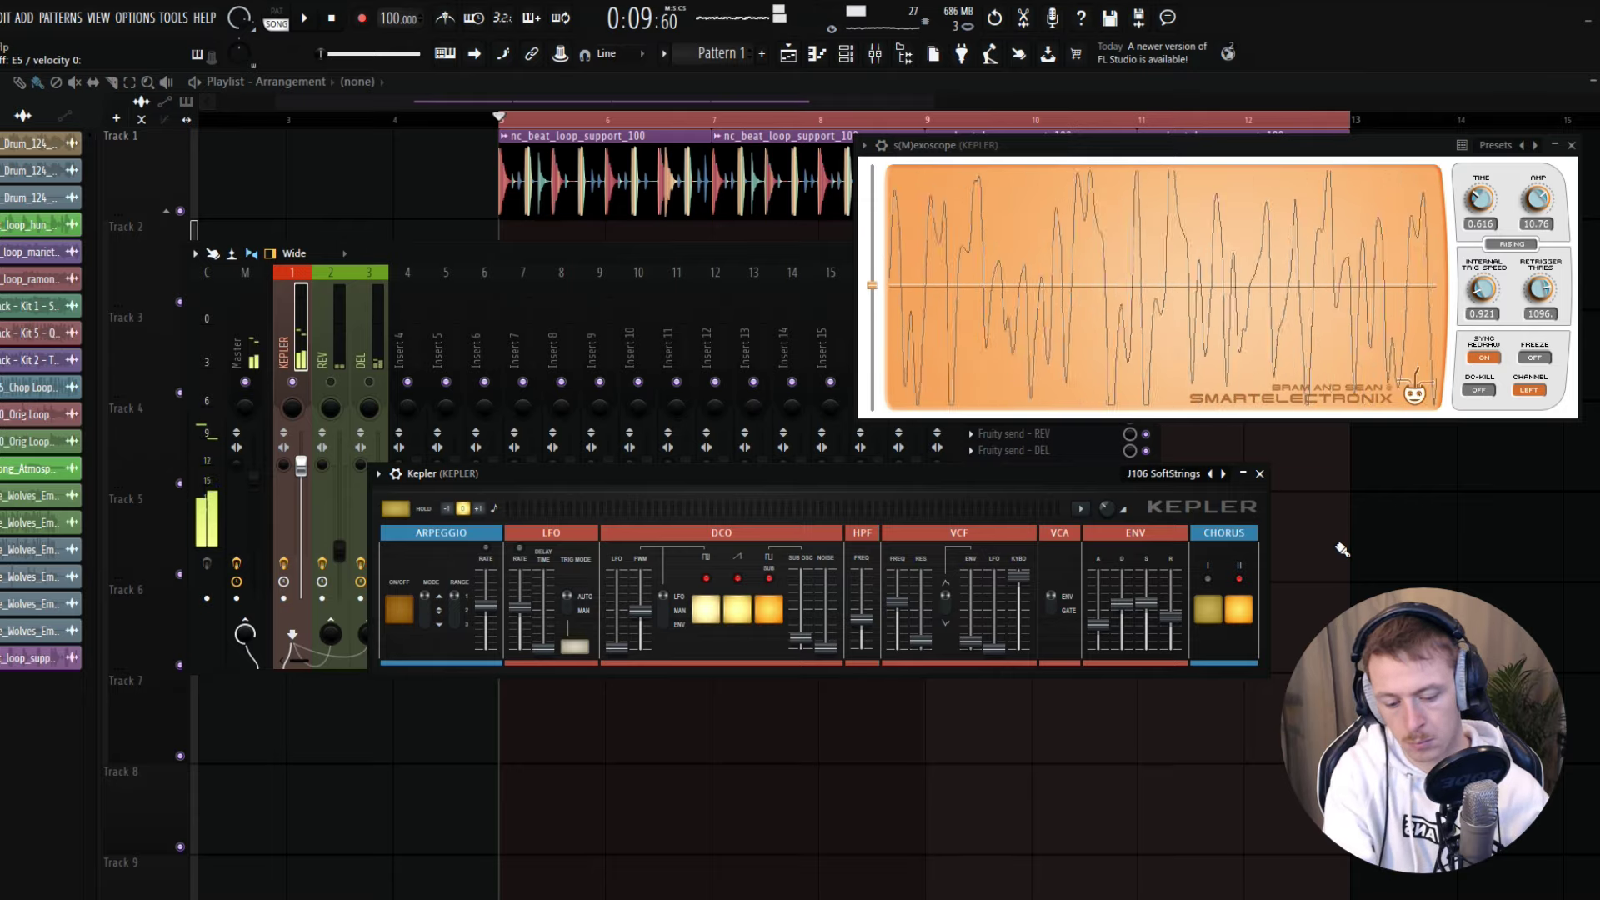
click(1189, 475)
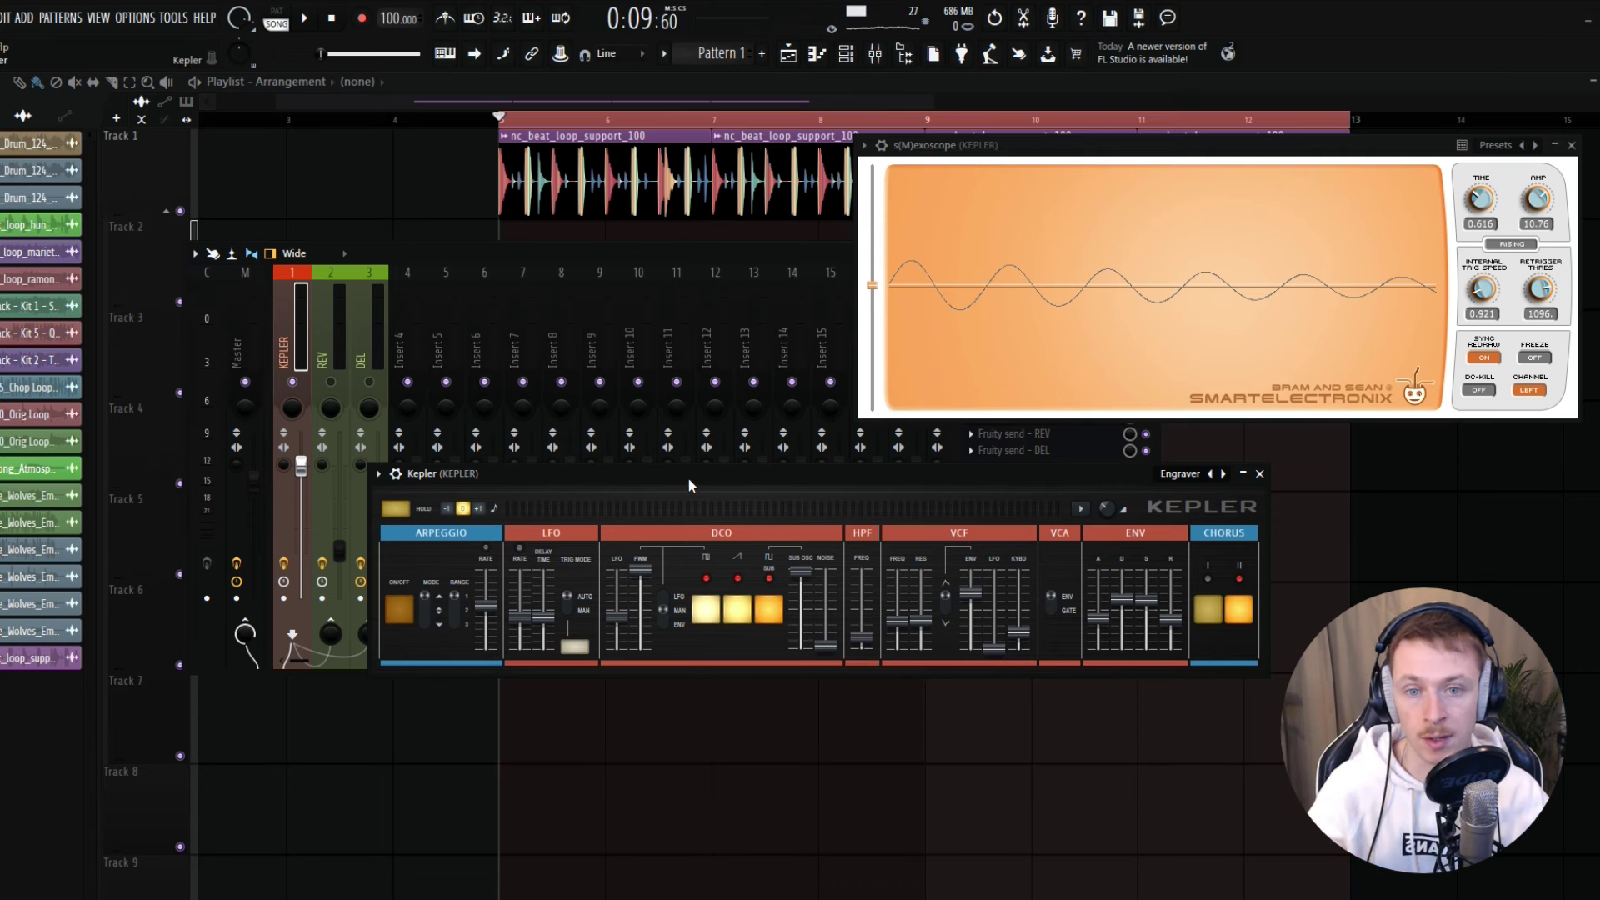
Step: Reposition the Kepler window and switch off the DCO's pulse, sawtooth and sub oscillator waveforms
drag(687, 479, 713, 566)
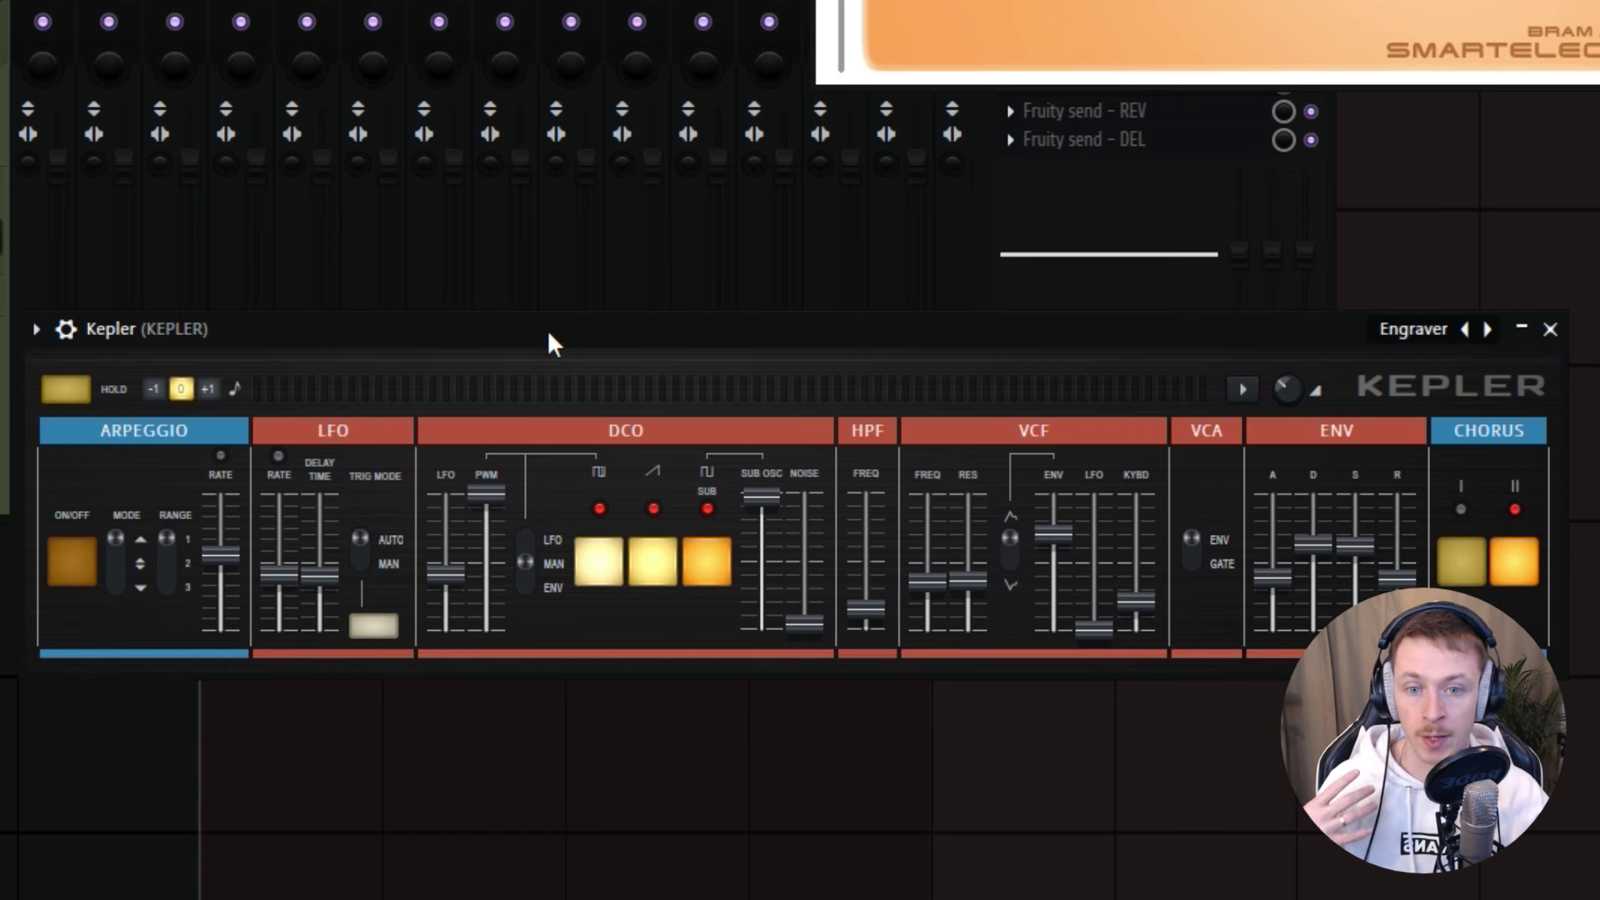
drag(544, 335, 526, 215)
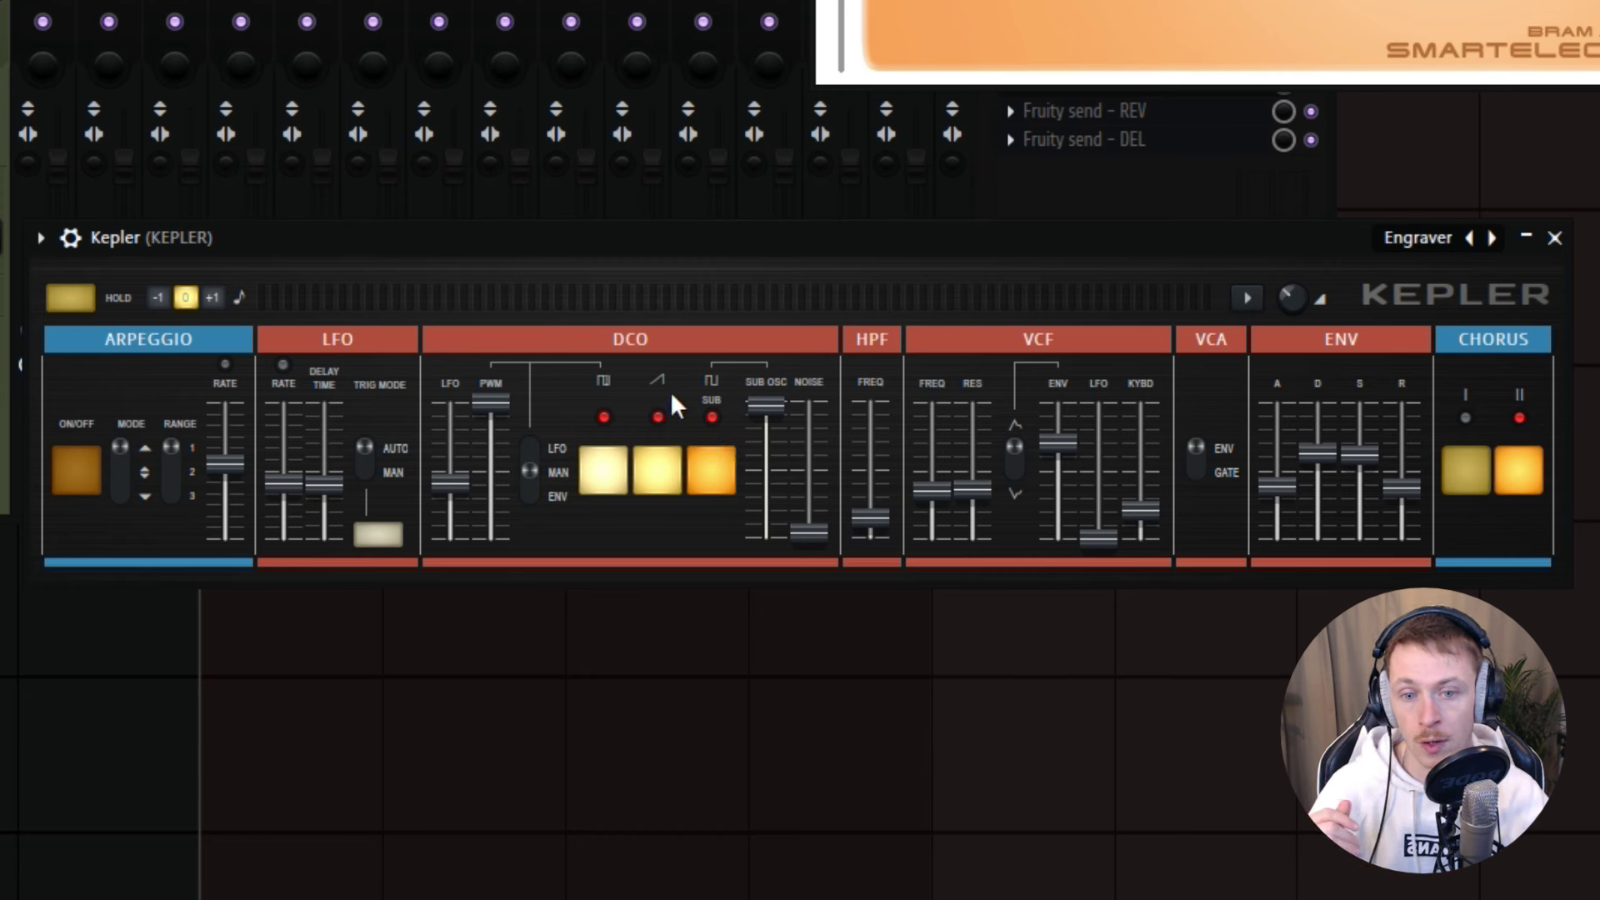
click(605, 382)
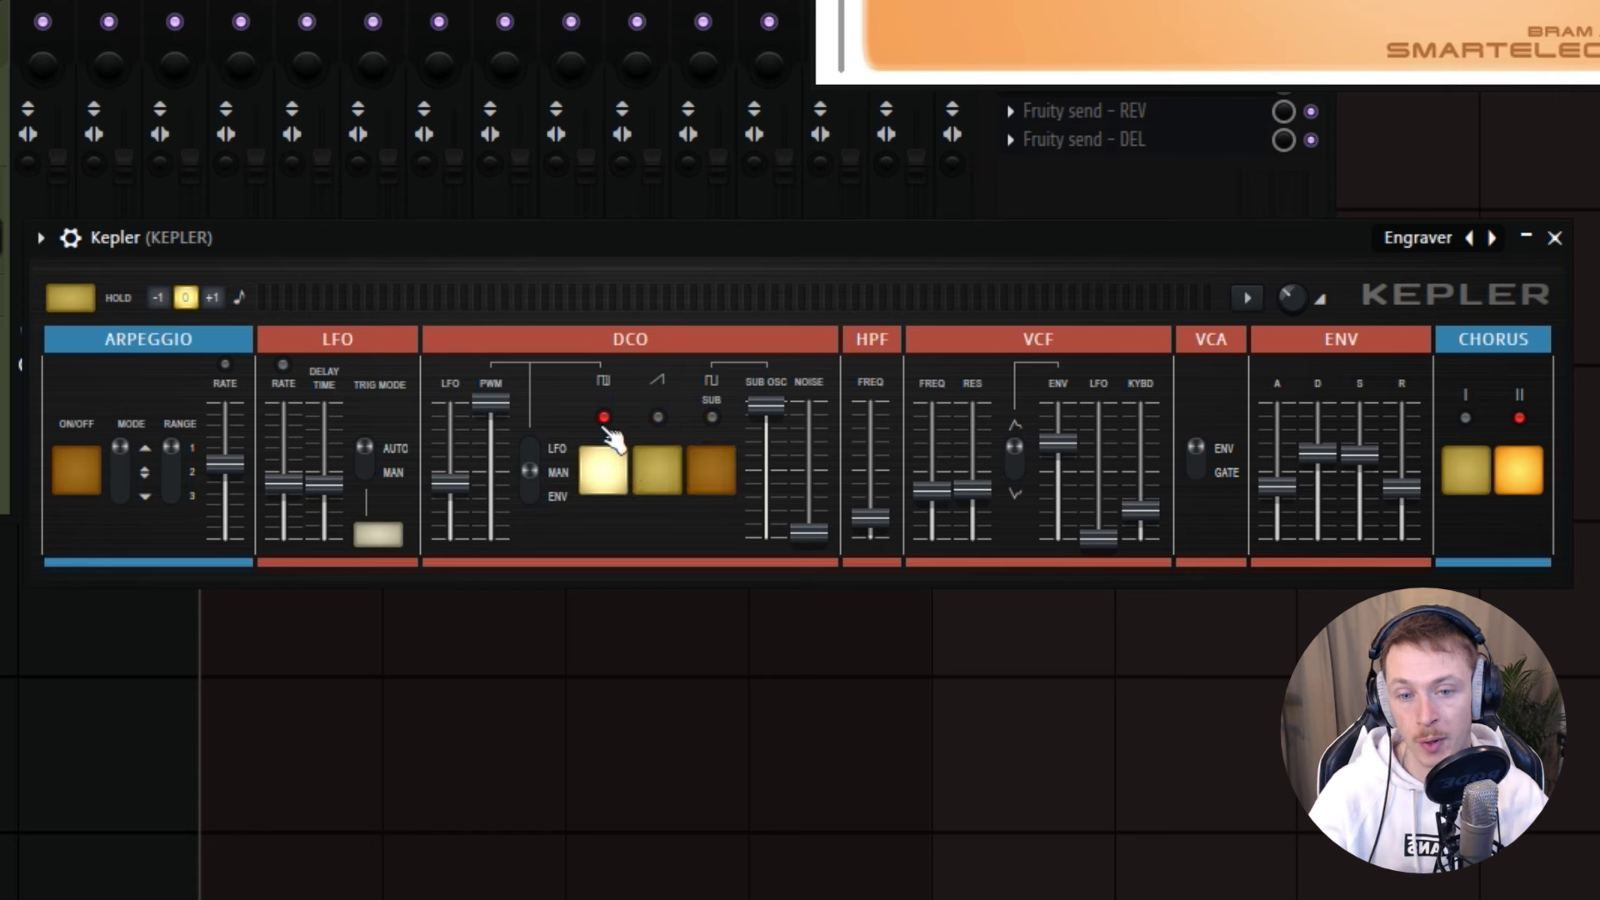
click(616, 471)
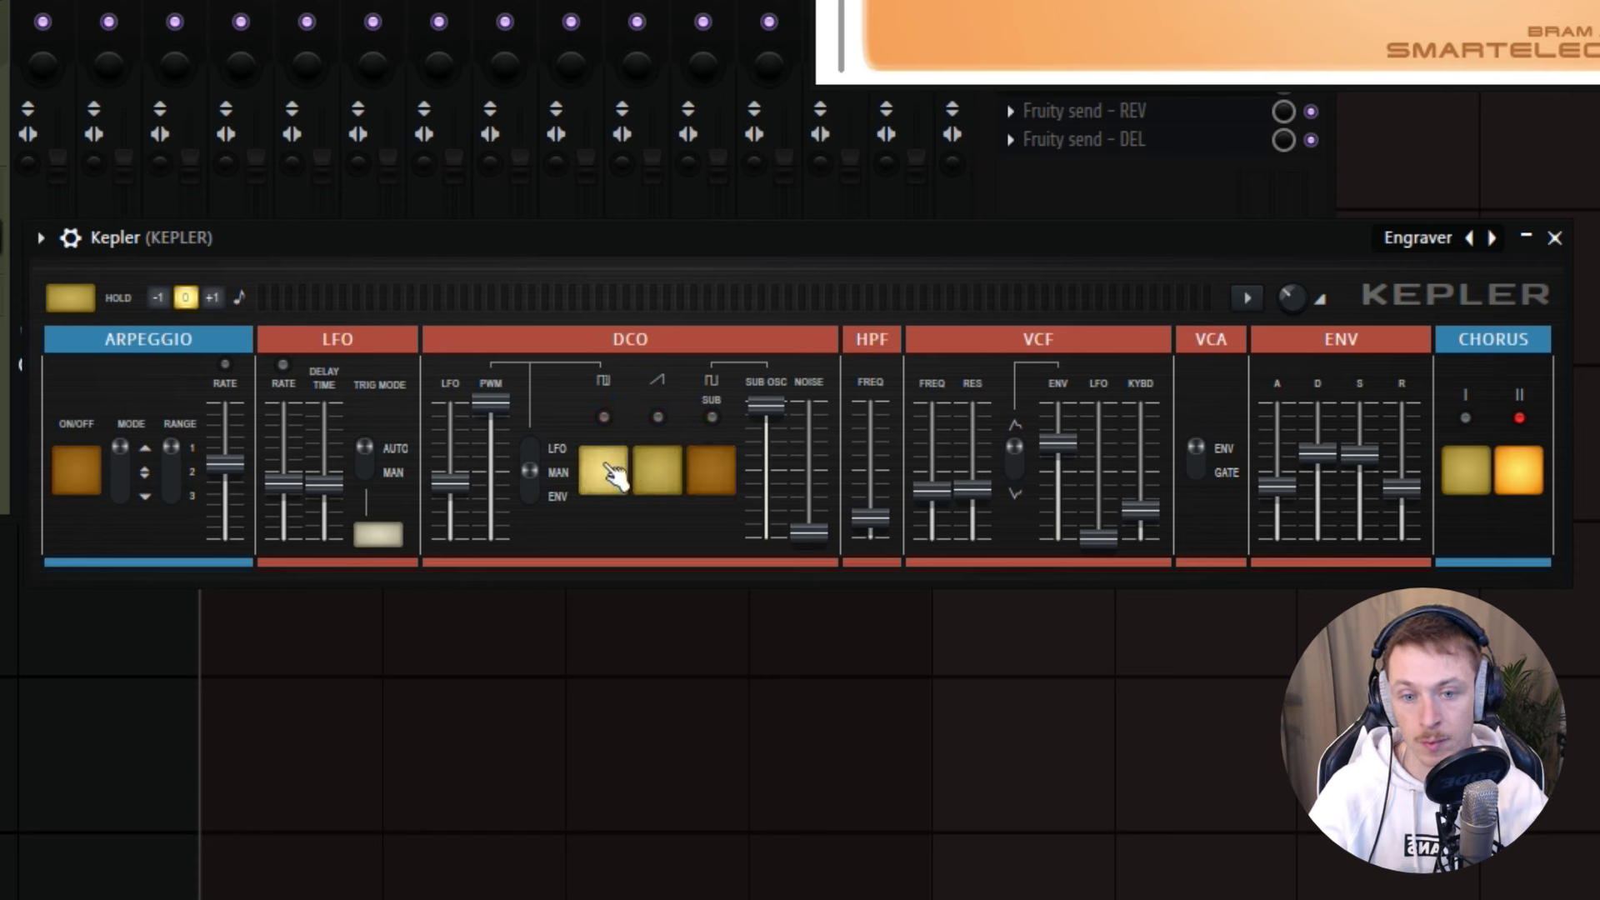
click(658, 471)
click(658, 417)
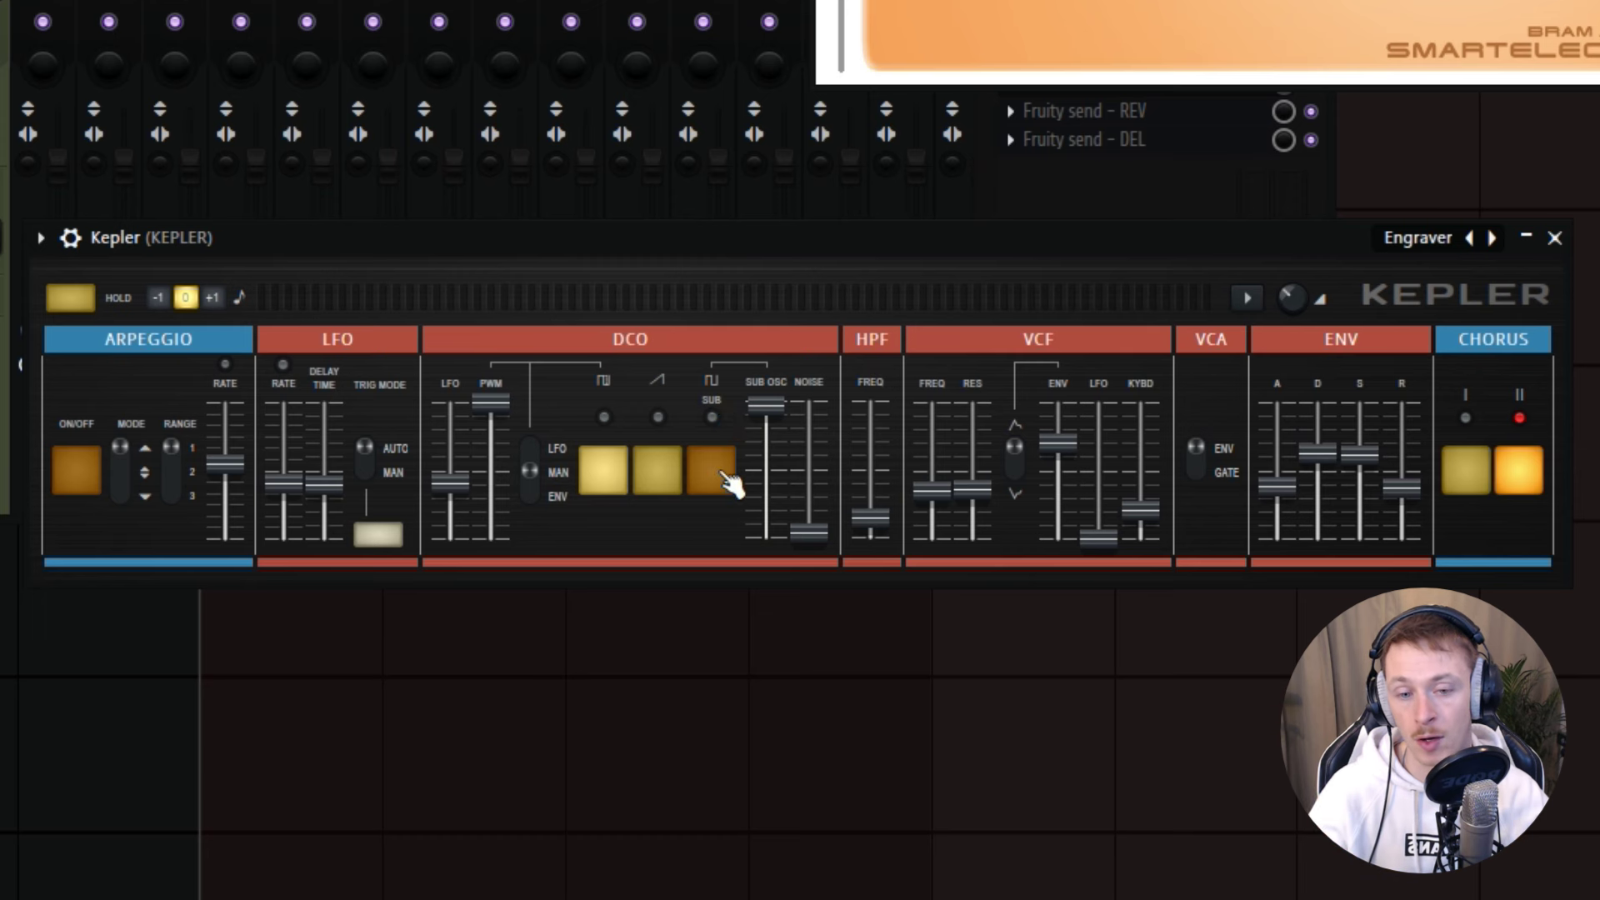
Step: Slightly lower the DCO sub oscillator level and raise the noise level to about one third
mouse_move(766, 405)
mouse_down()
mouse_move(766, 466)
mouse_move(766, 414)
mouse_up()
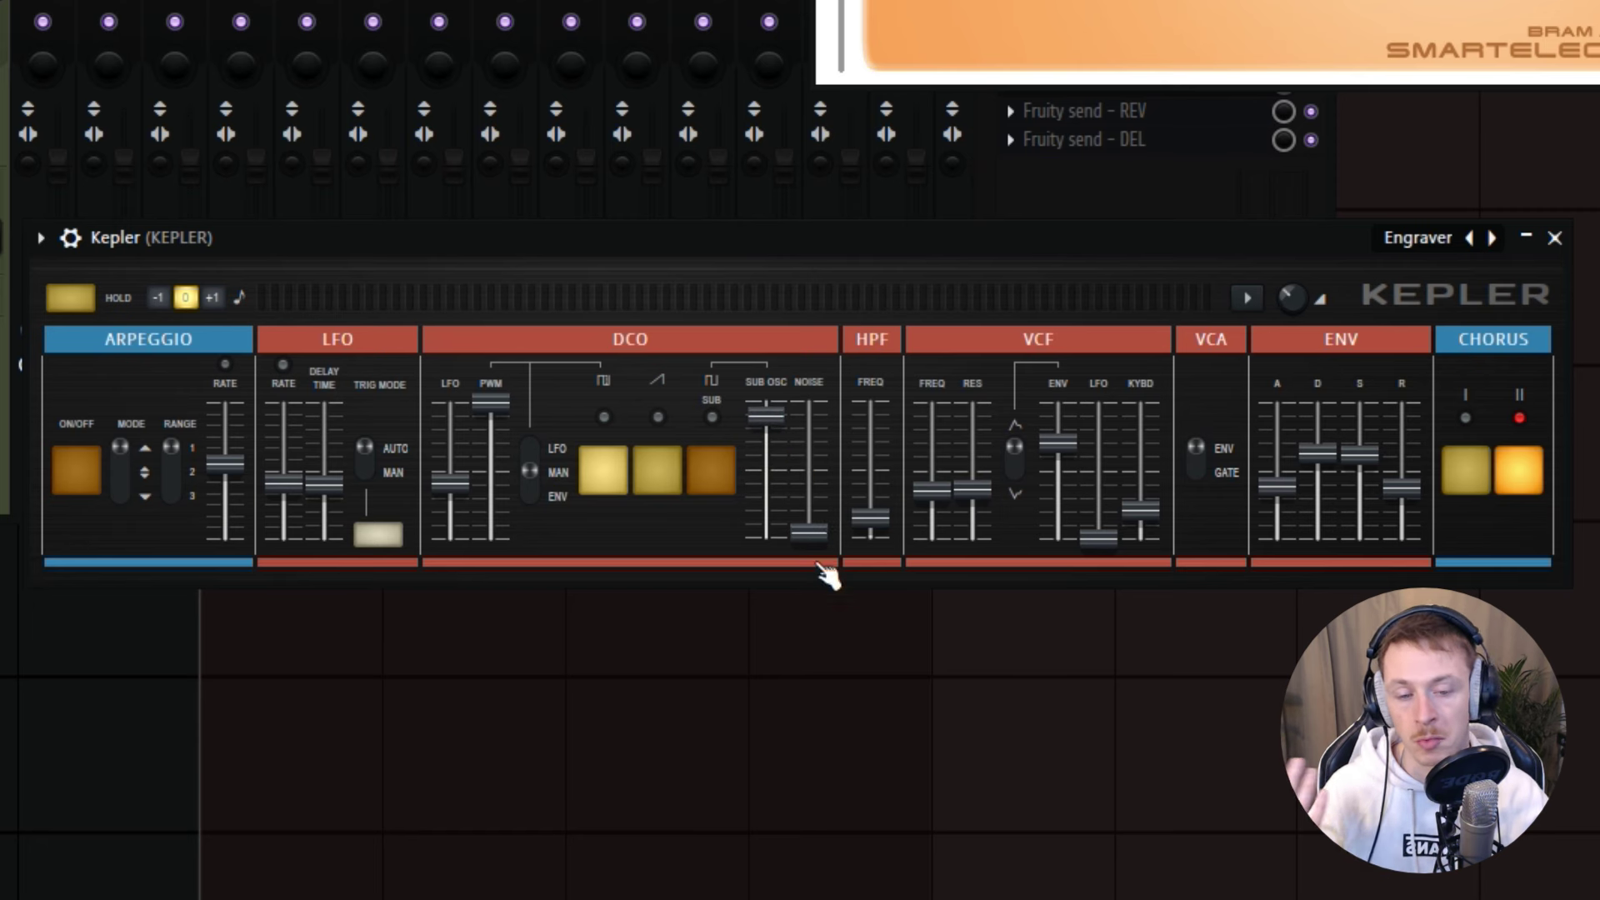
drag(817, 543, 825, 347)
drag(818, 533, 815, 487)
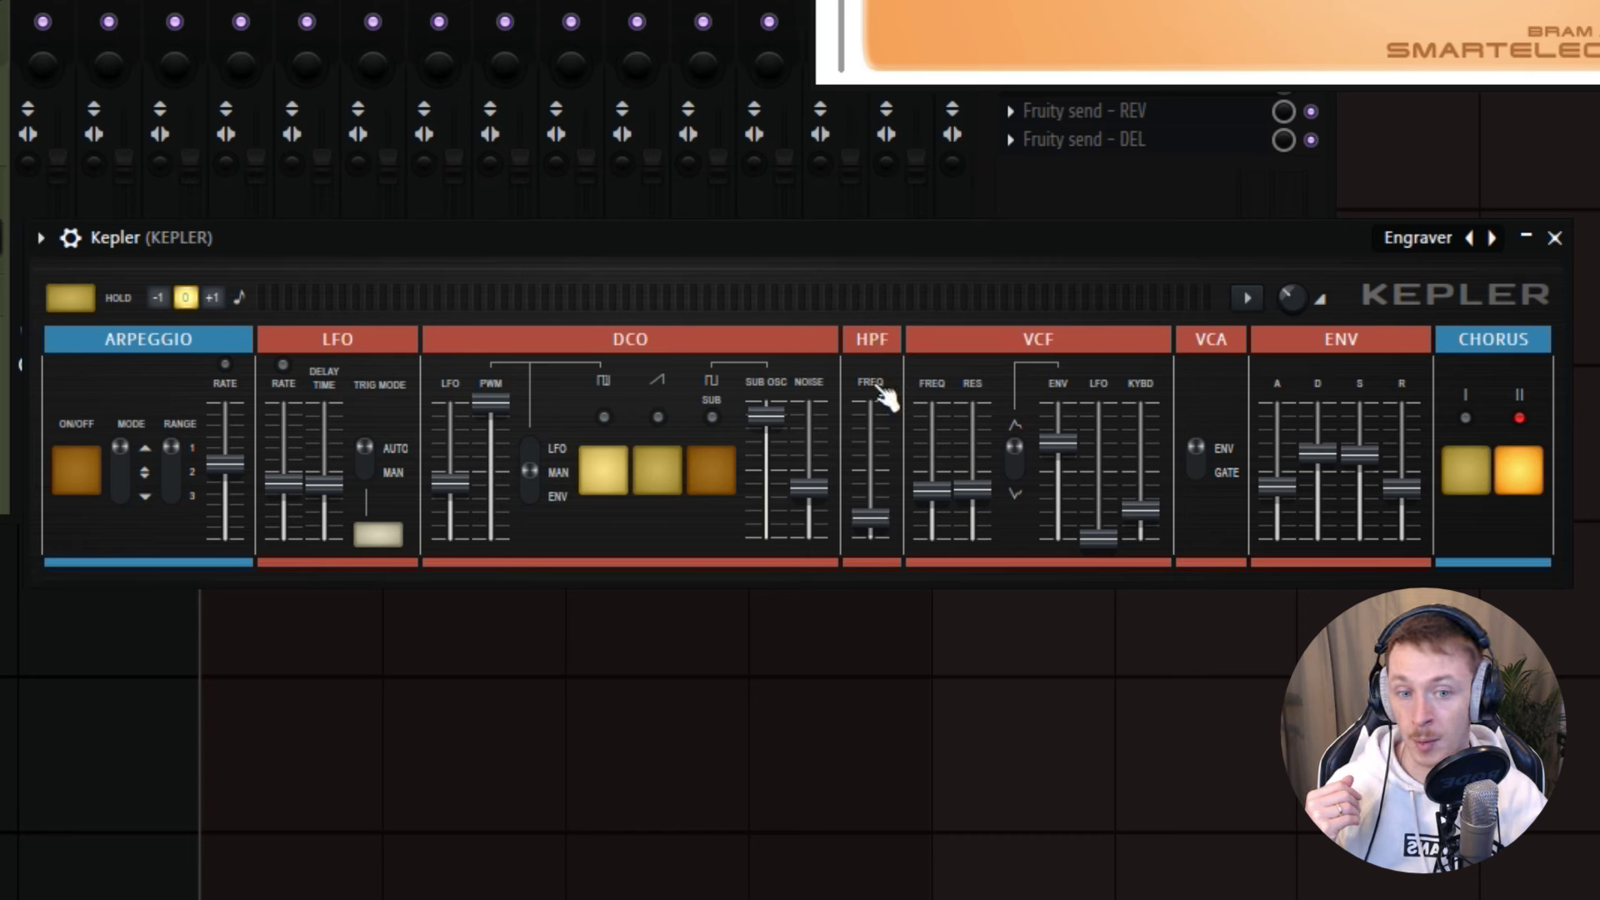
Step: Set the HPF frequency to about mid-range and raise the VCF frequency to about two thirds
drag(886, 536, 884, 446)
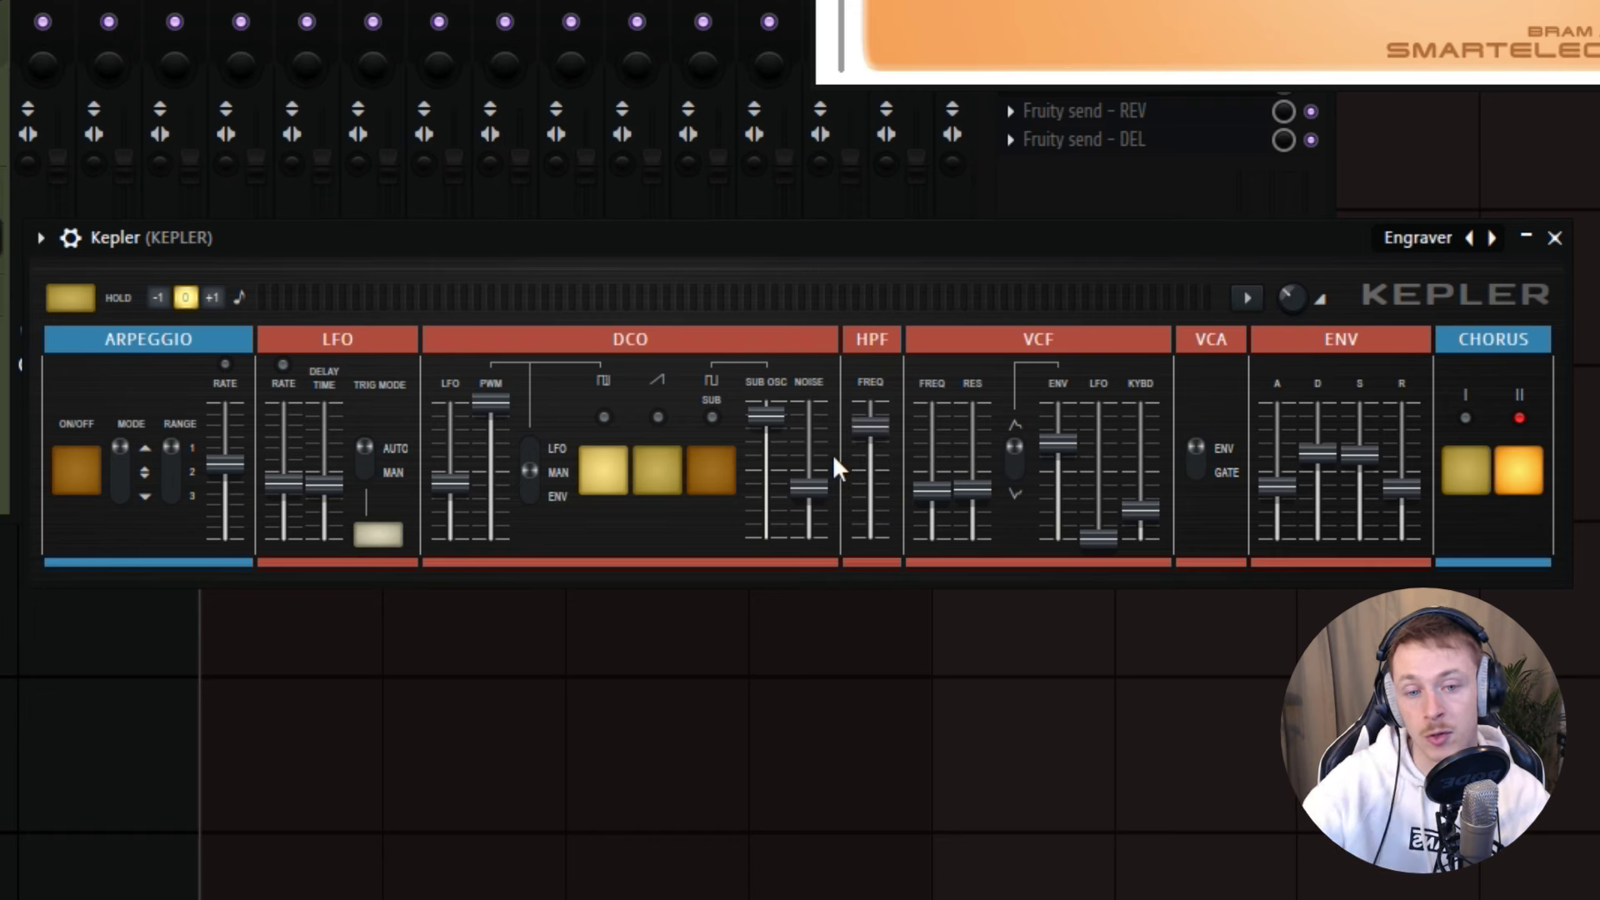
drag(875, 427, 875, 475)
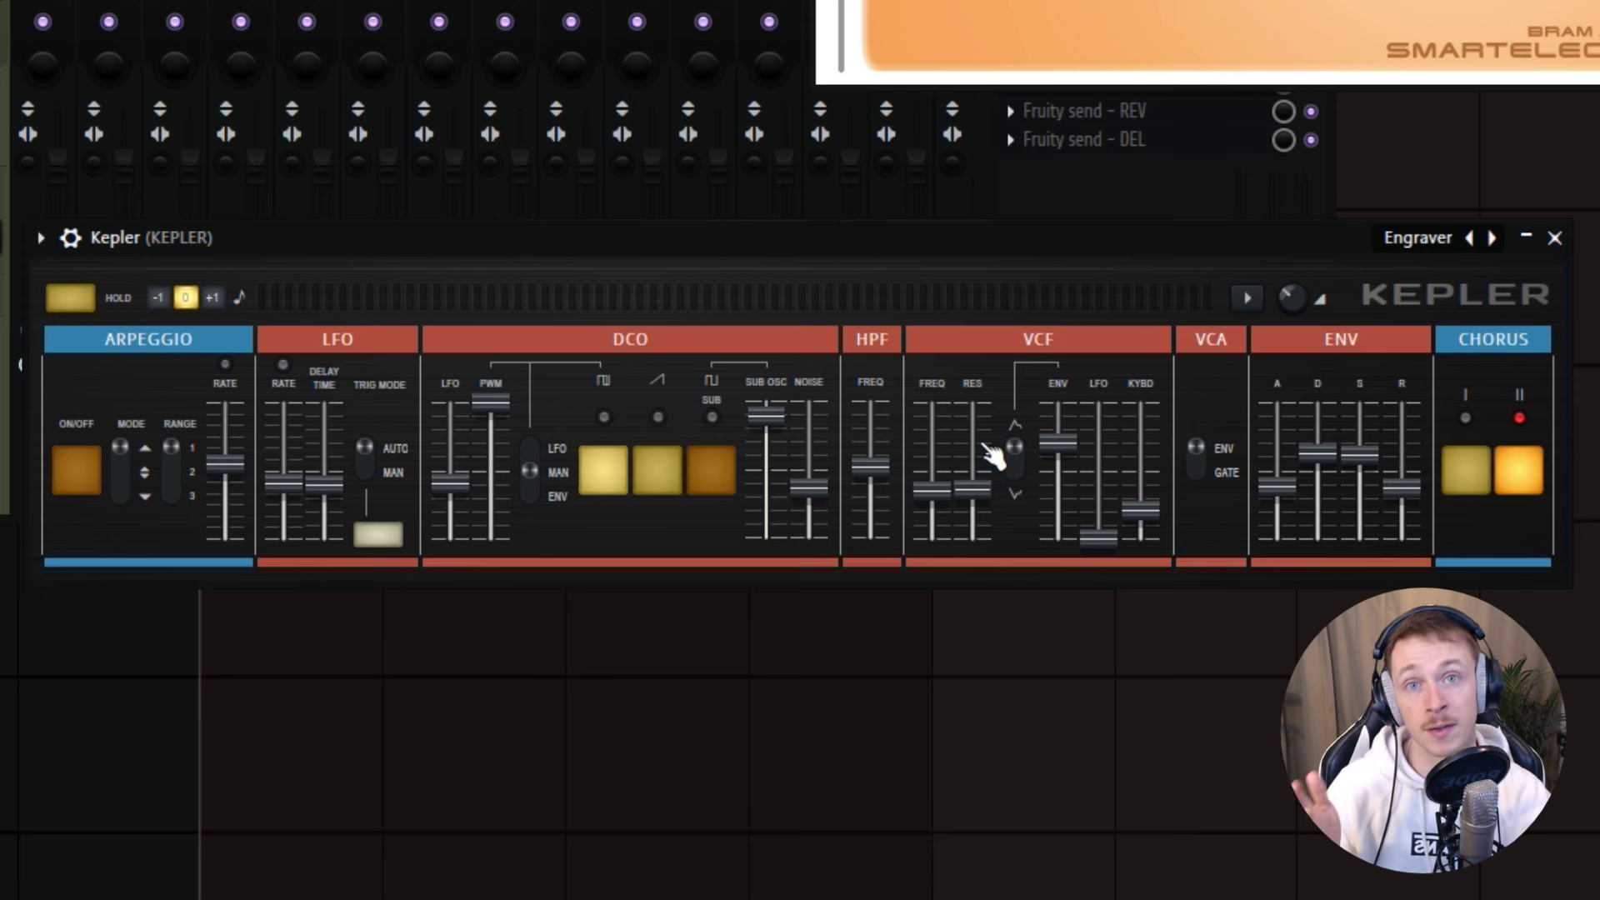
drag(946, 496, 944, 456)
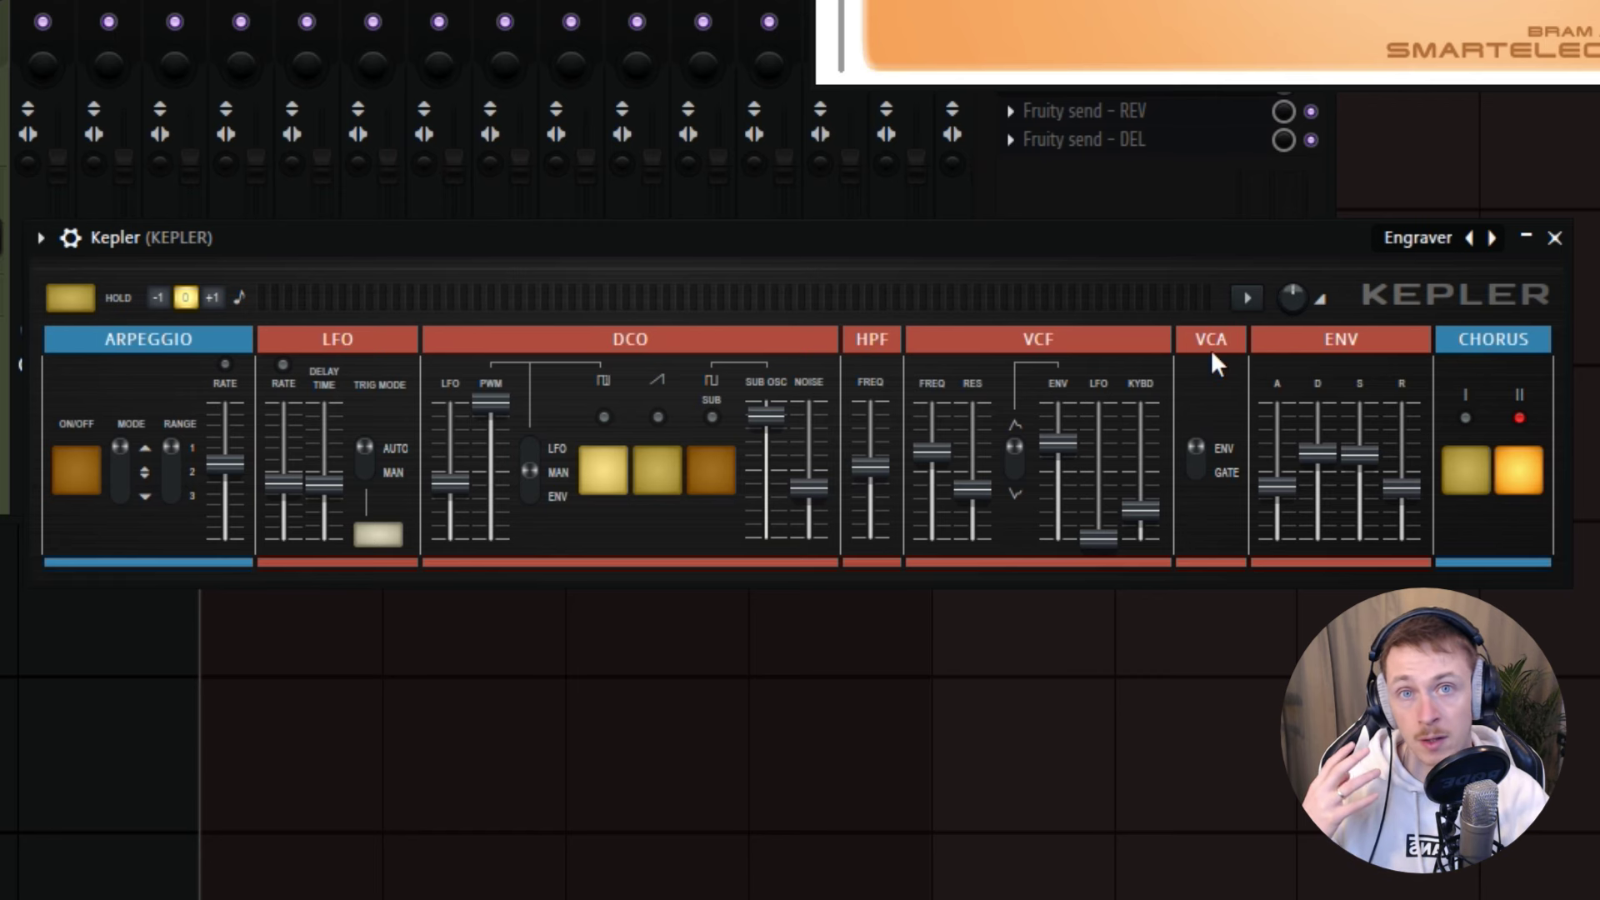
Step: Toggle the VCA mode away from ENV and back, and alternate between chorus I and II, leaving chorus I on
click(1206, 469)
click(1206, 468)
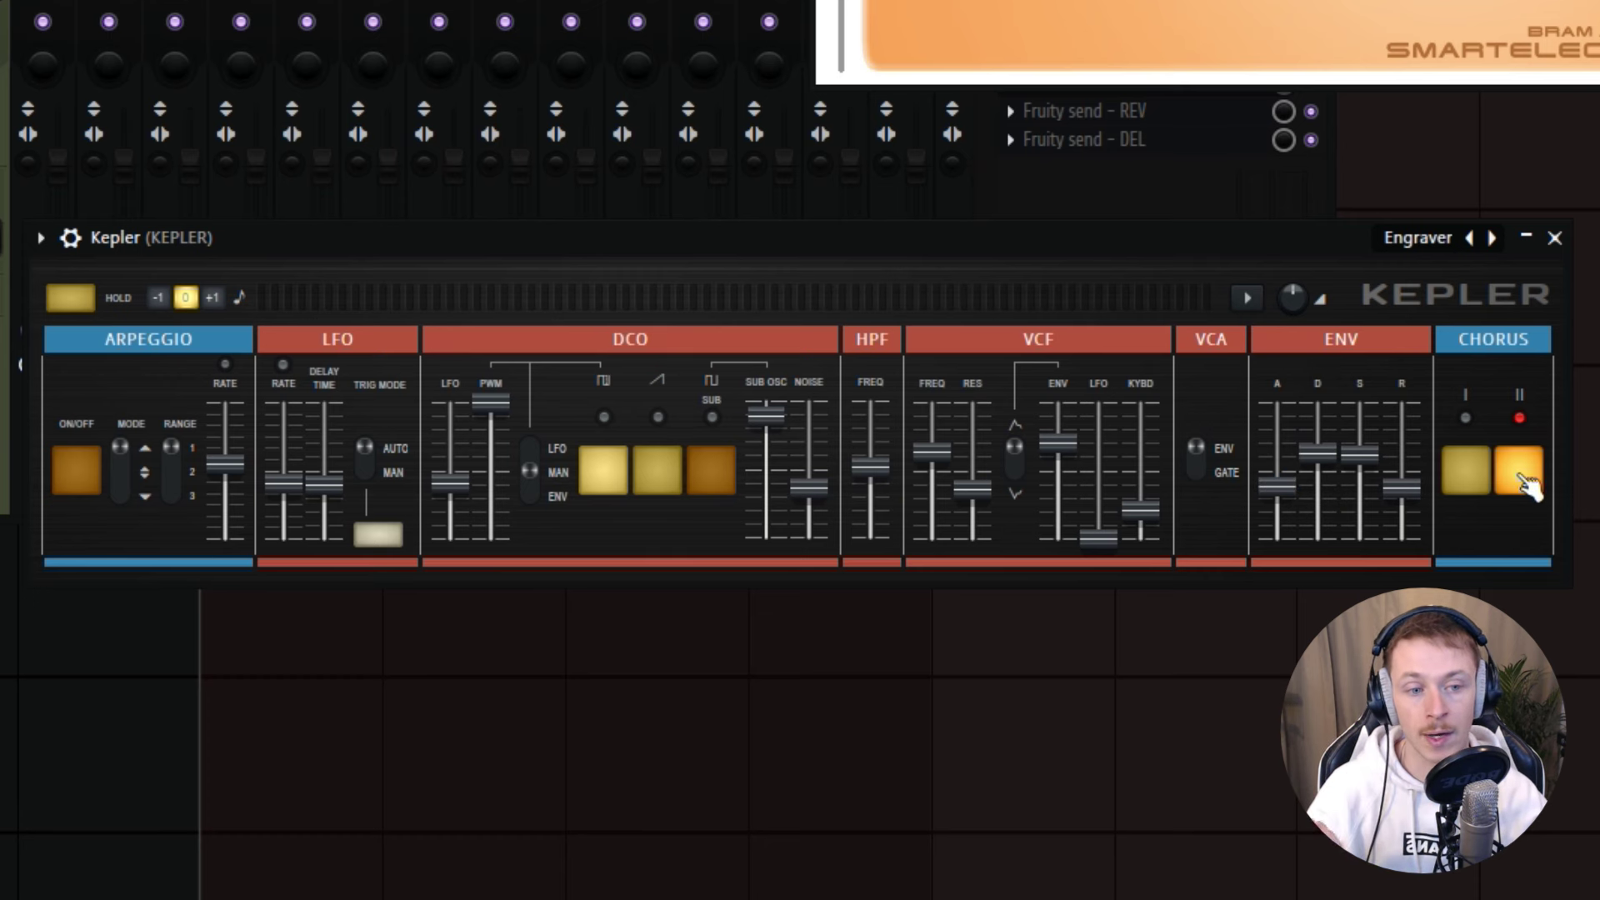
click(1470, 472)
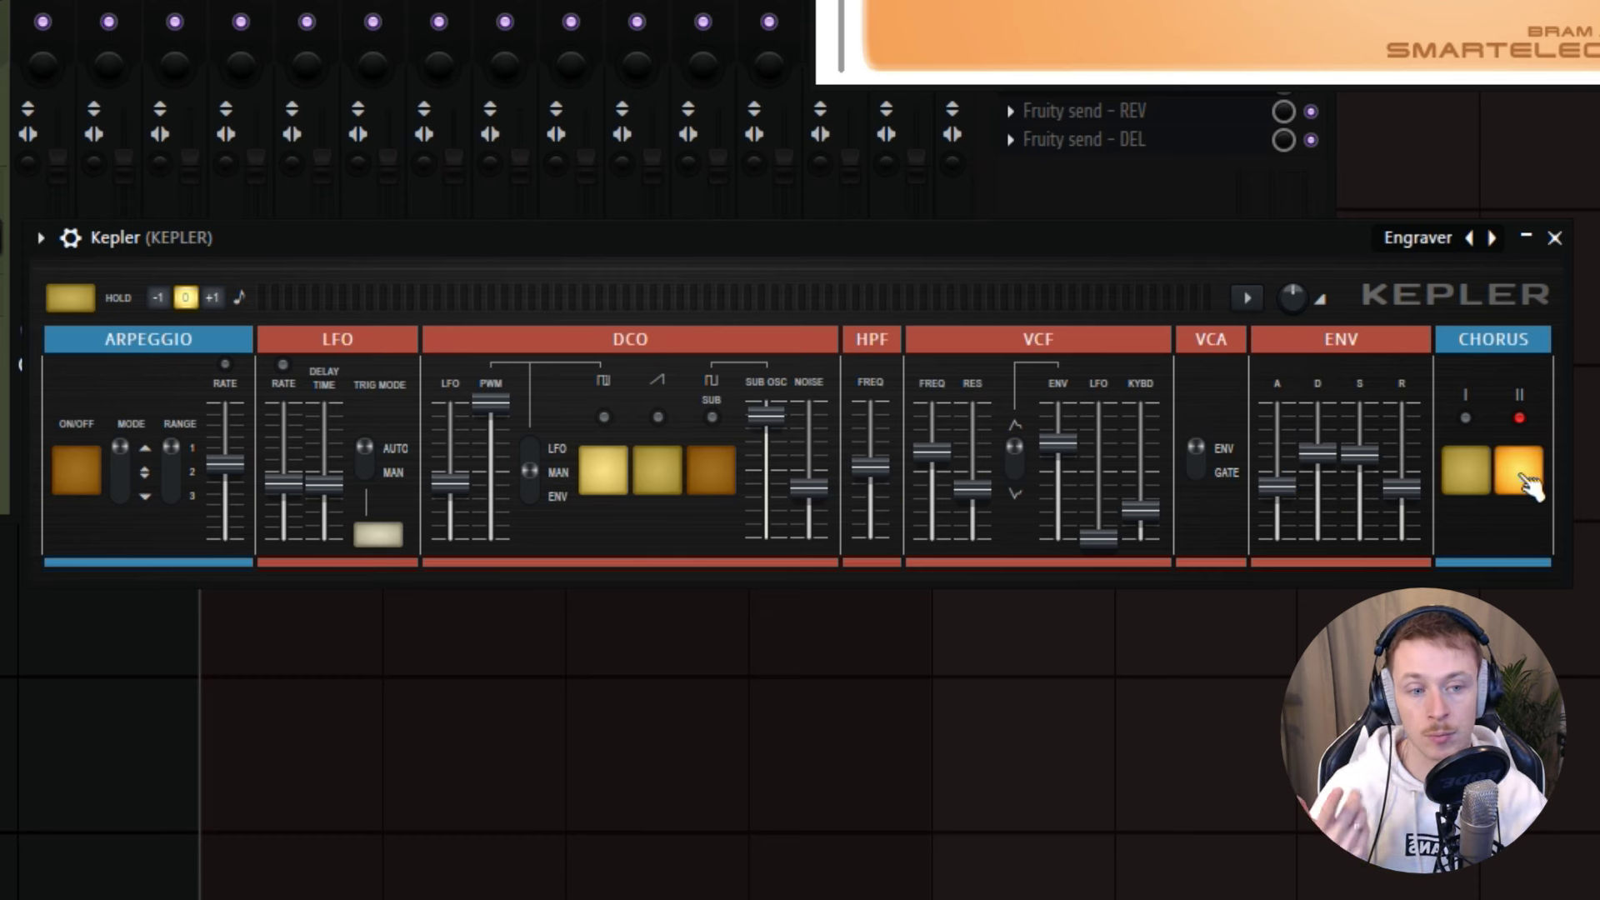
click(1522, 476)
click(1474, 471)
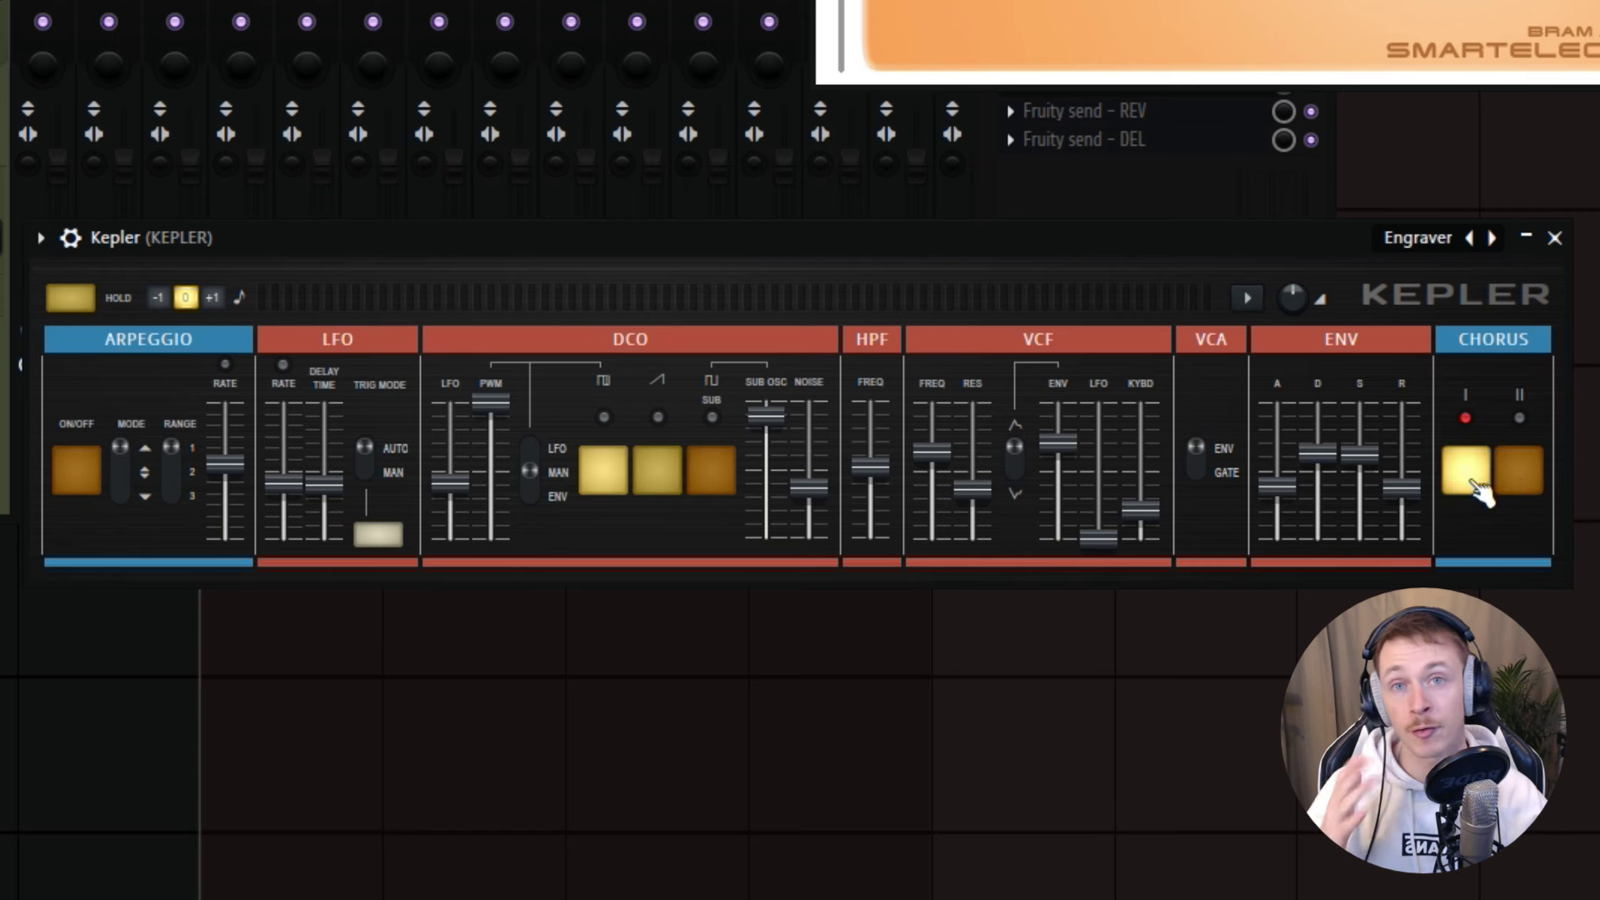
click(1520, 474)
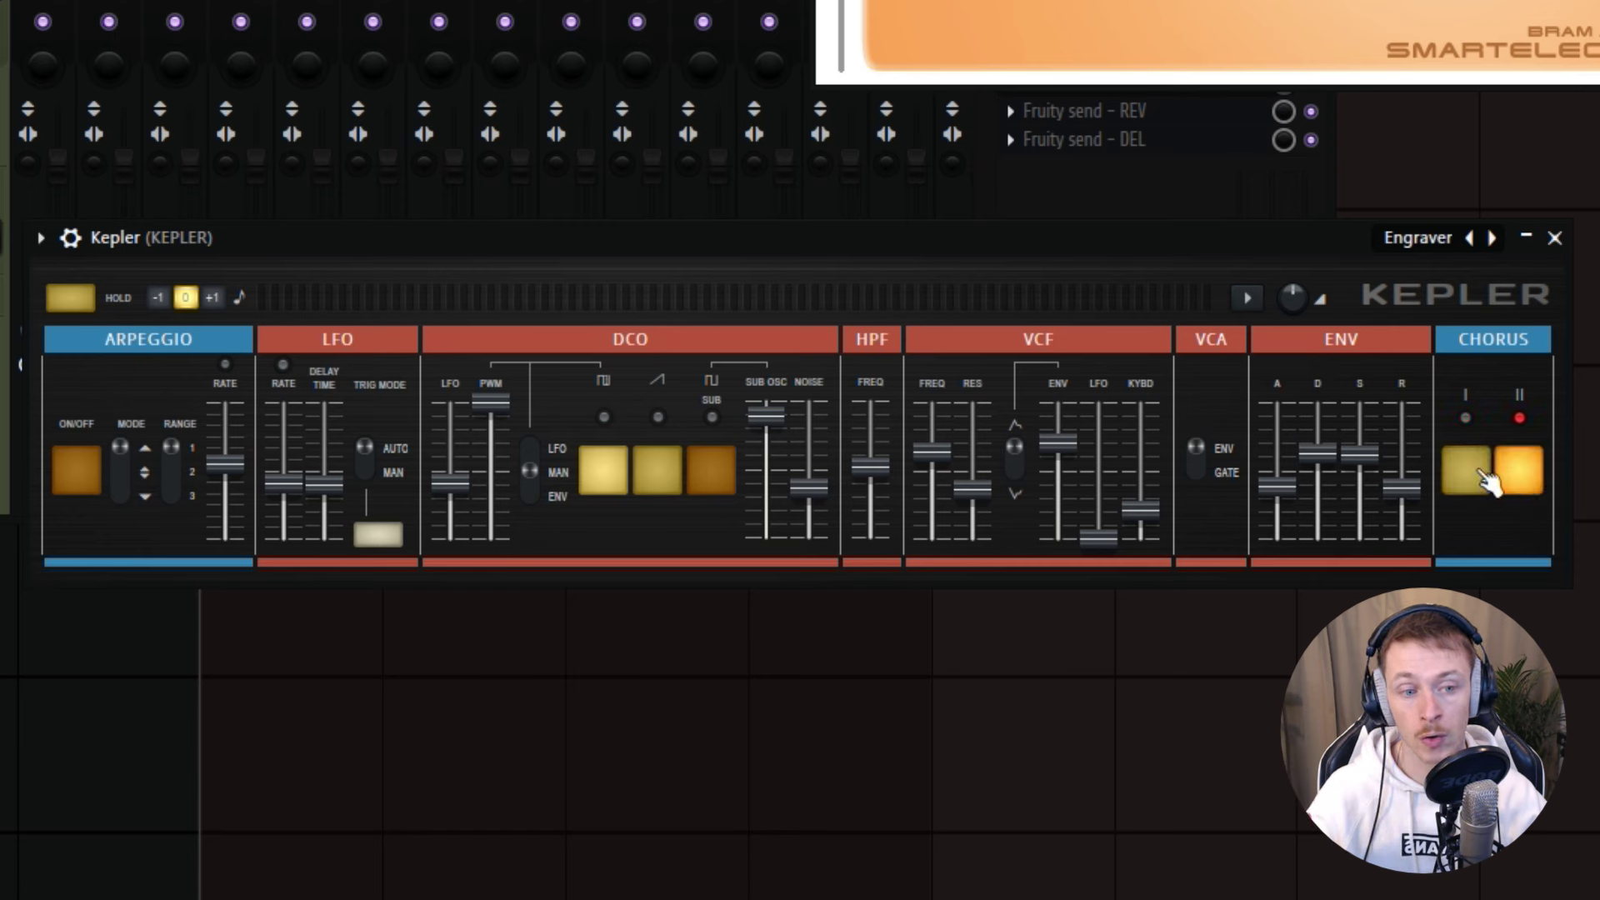
click(1477, 475)
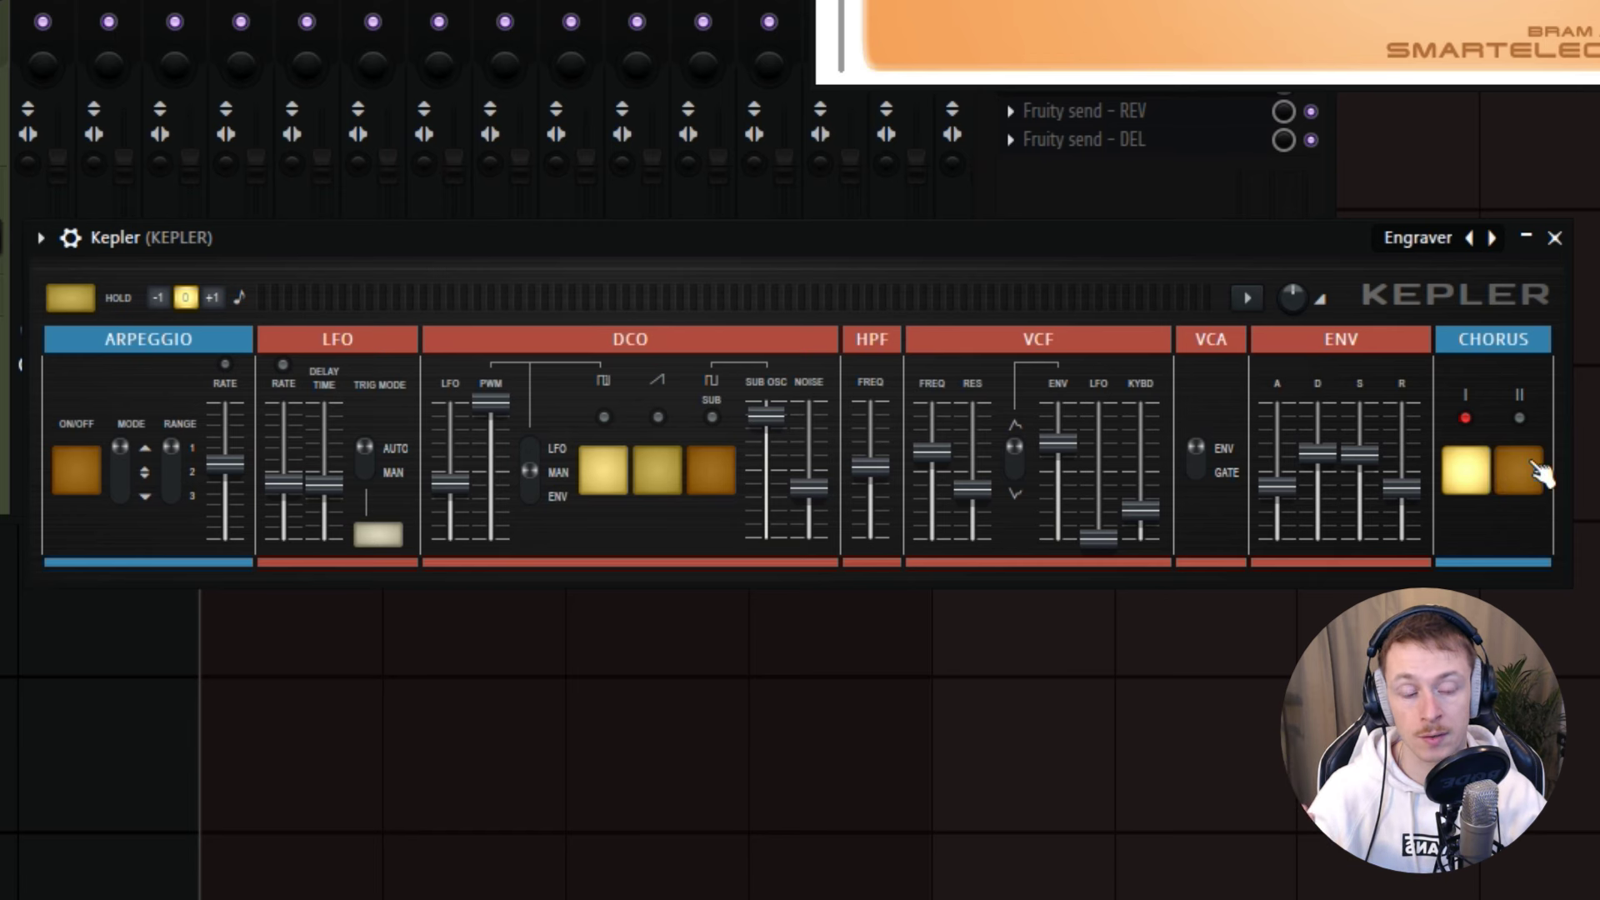
click(1488, 473)
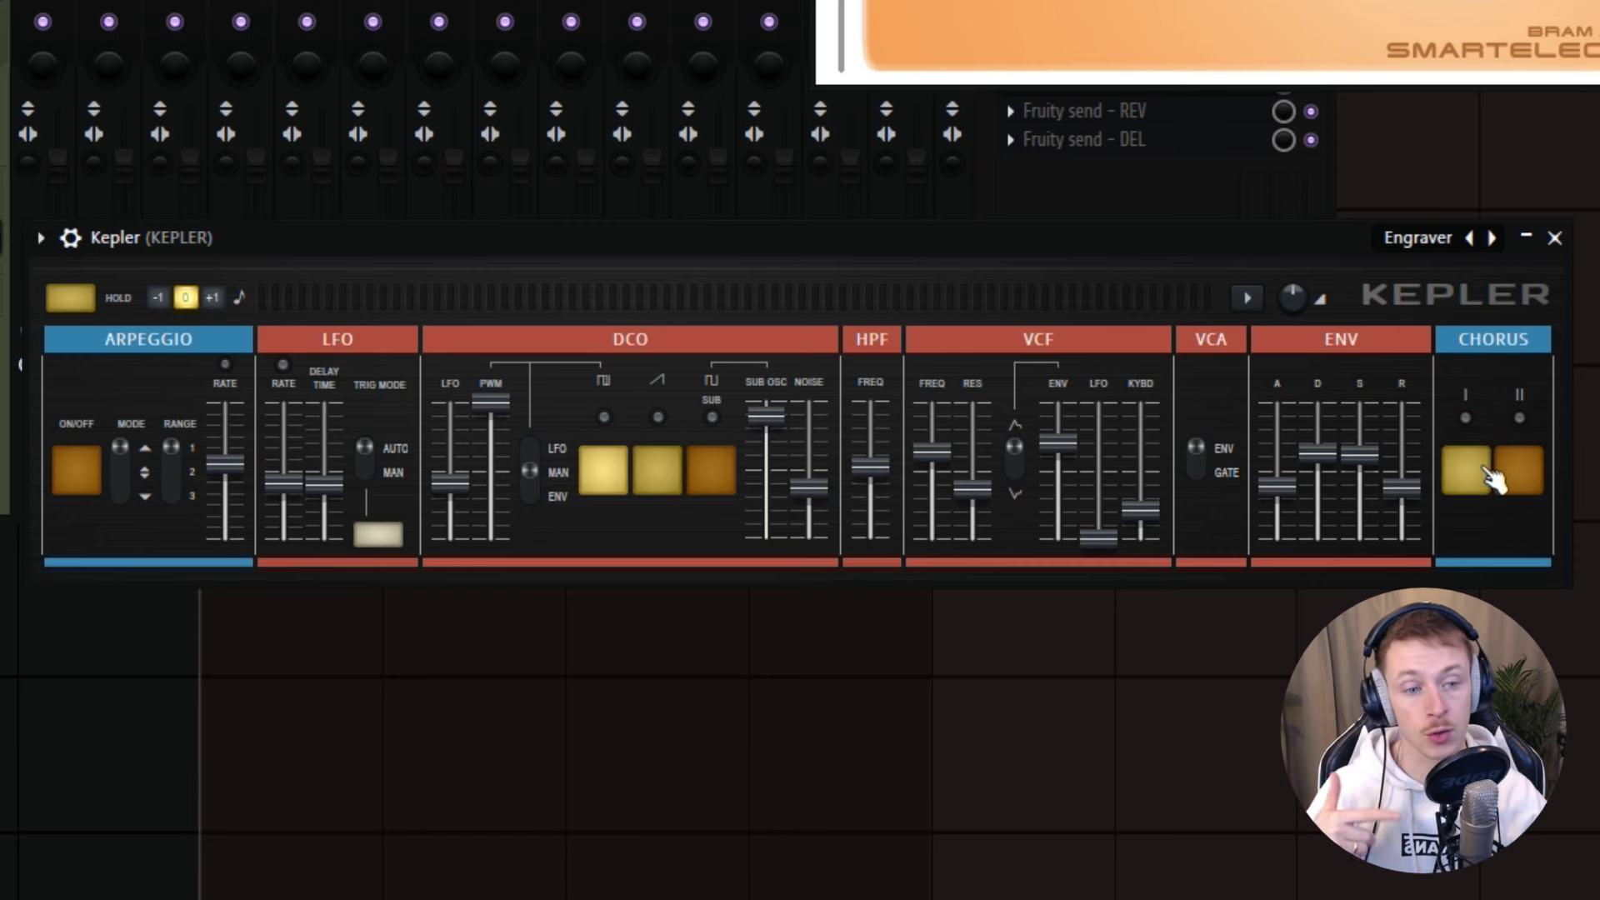
click(1491, 478)
click(1520, 473)
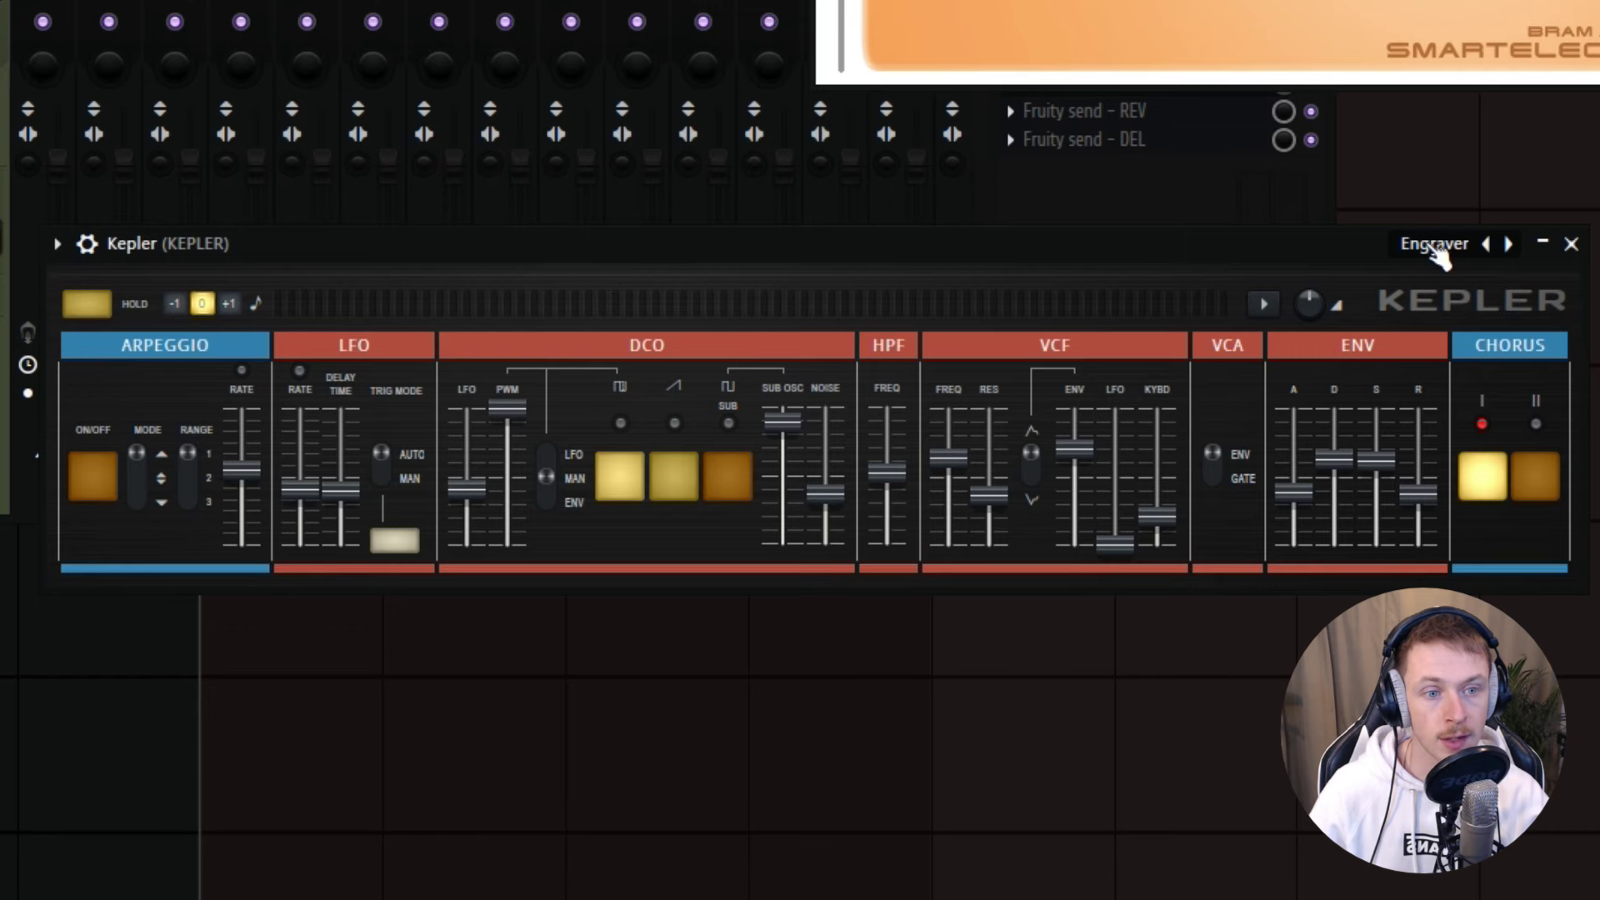
Step: Load the Default preset in Kepler and switch off the DCO's sawtooth waveform
click(1435, 247)
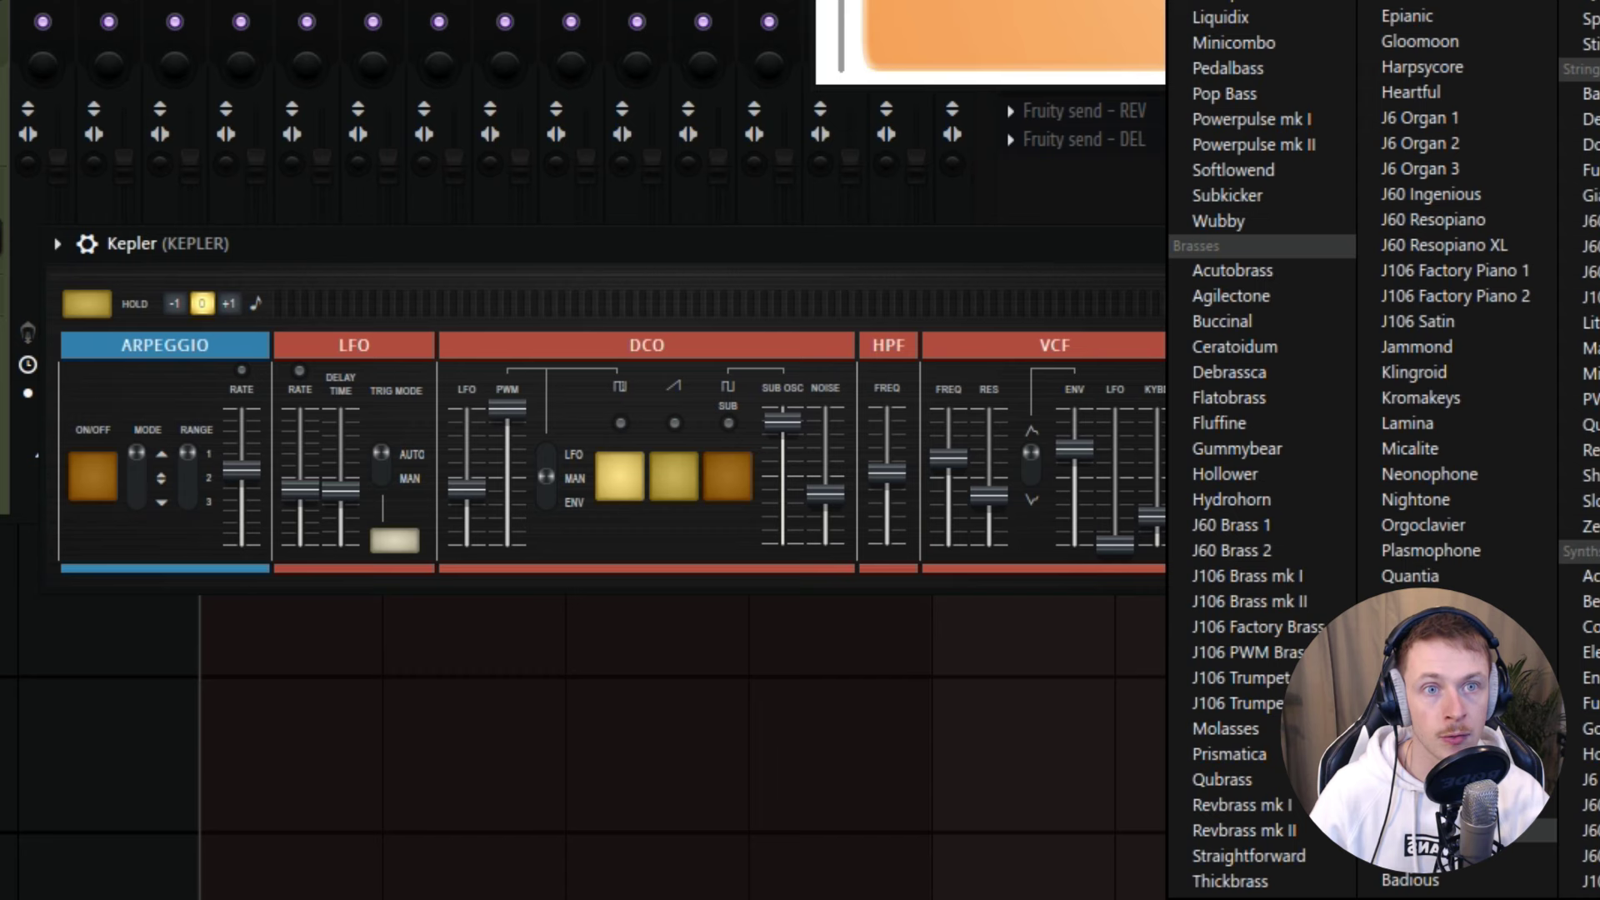
click(1213, 2)
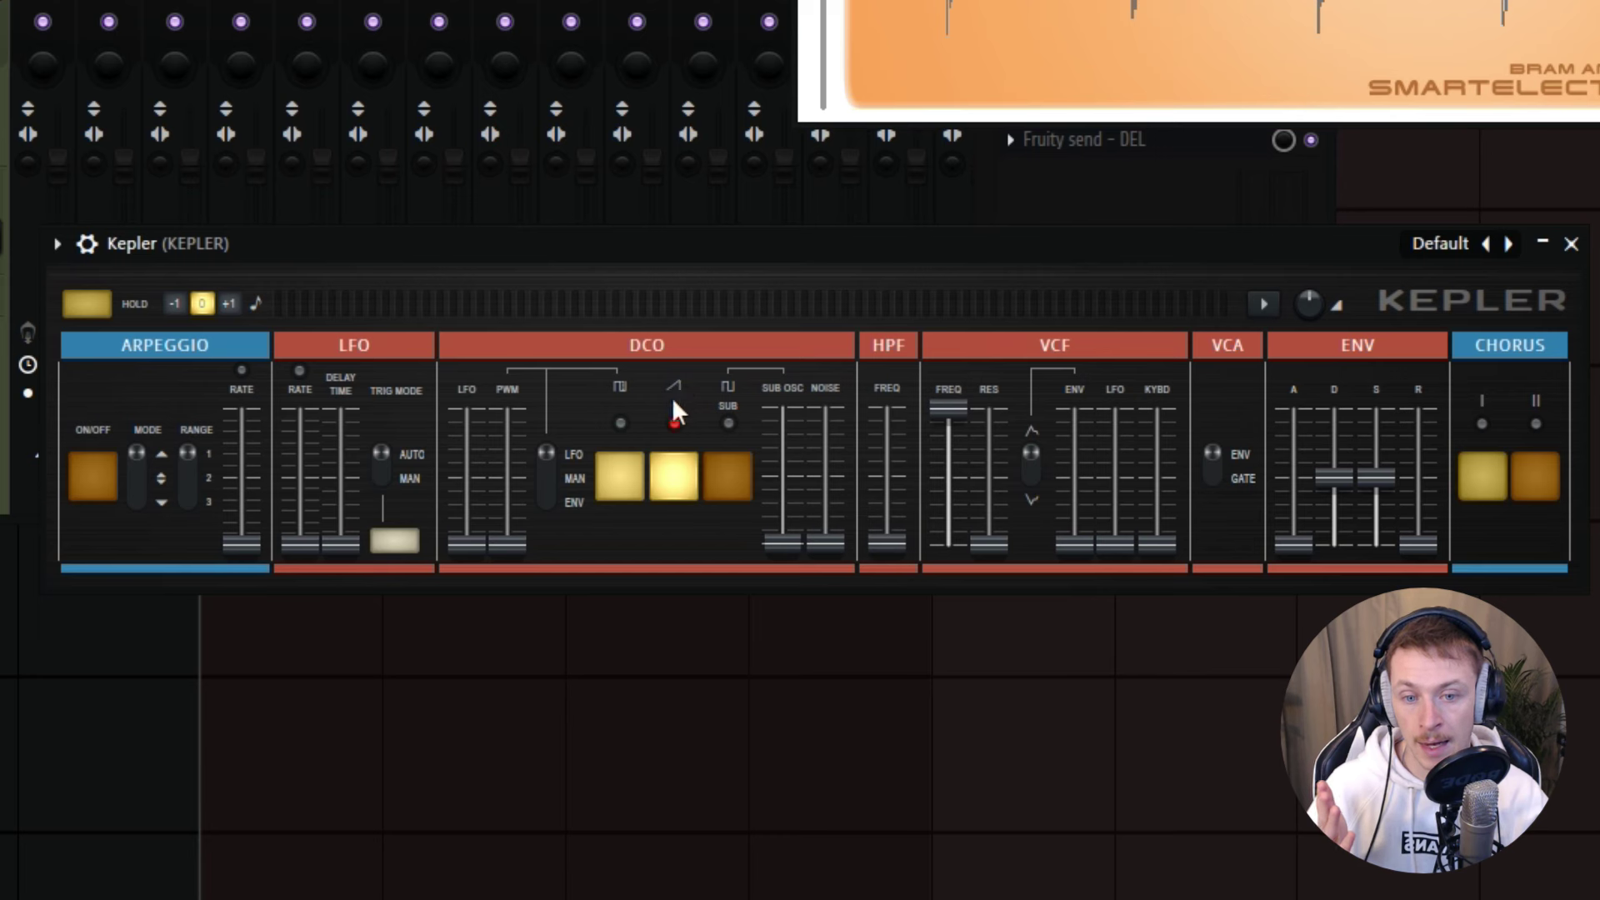
click(679, 485)
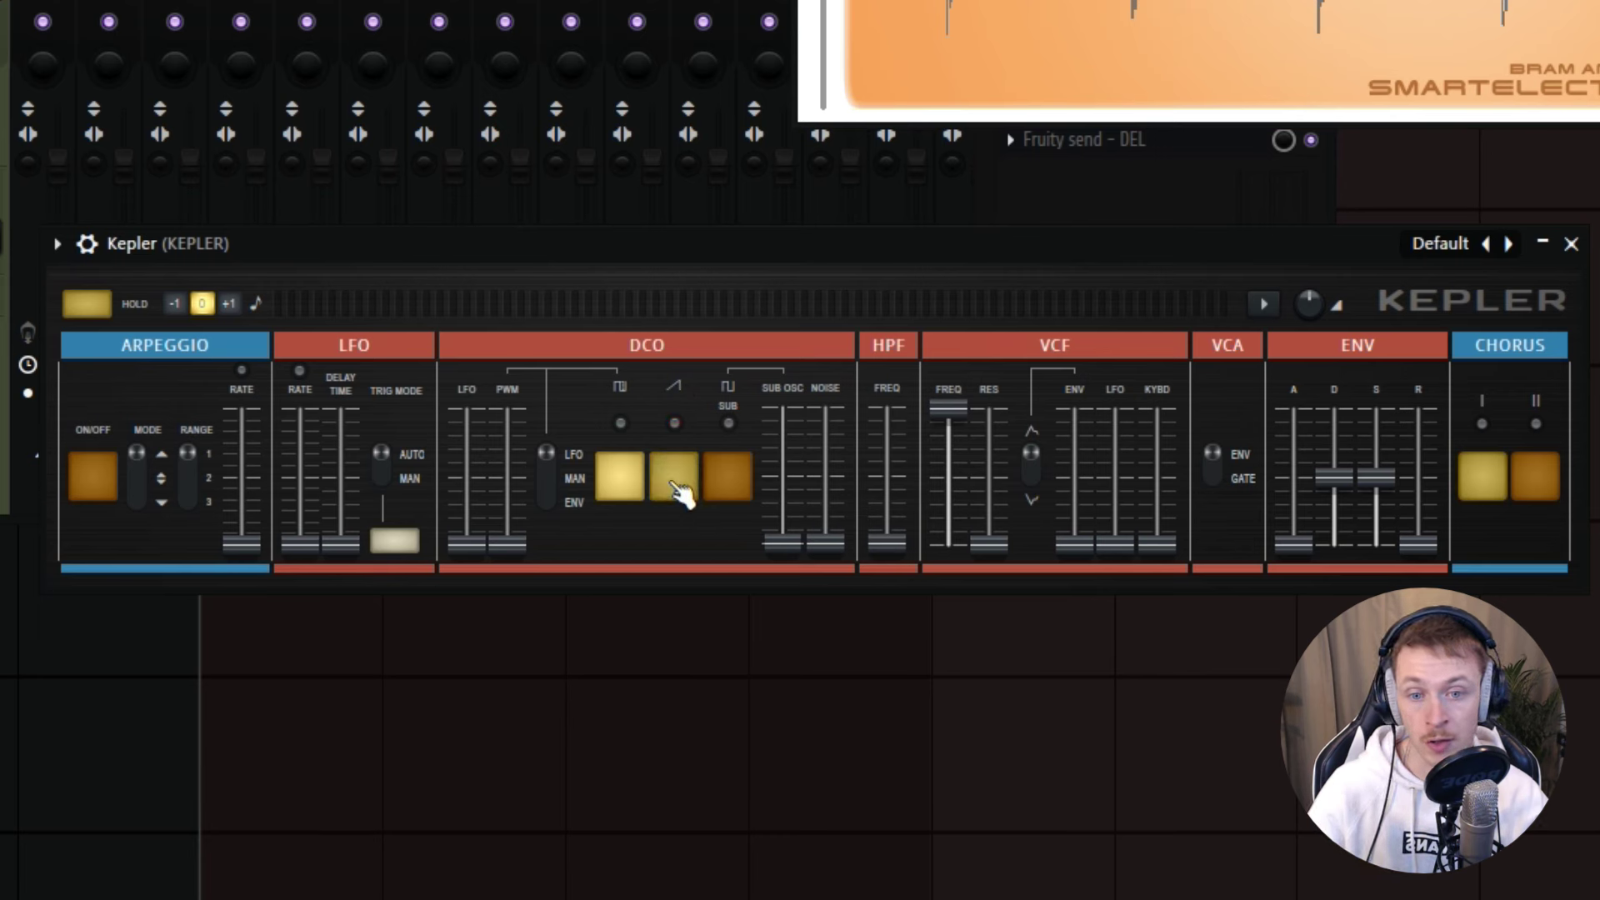
click(678, 489)
click(683, 490)
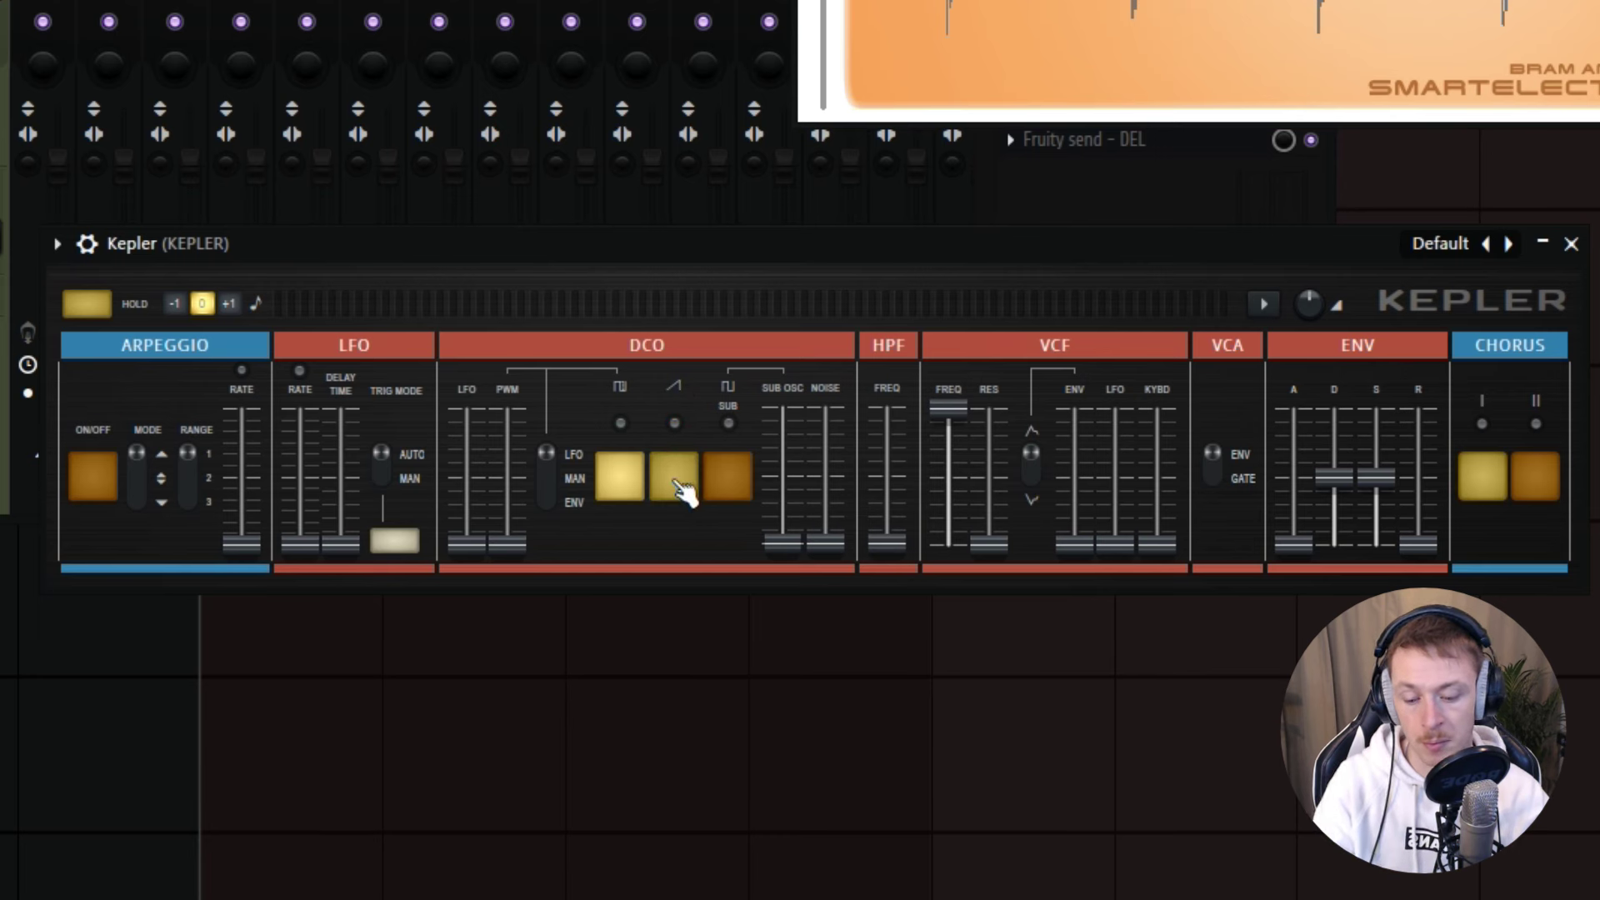
Step: Switch on the DCO's pulse waveform and raise Kepler's output volume
click(617, 477)
click(621, 483)
click(623, 487)
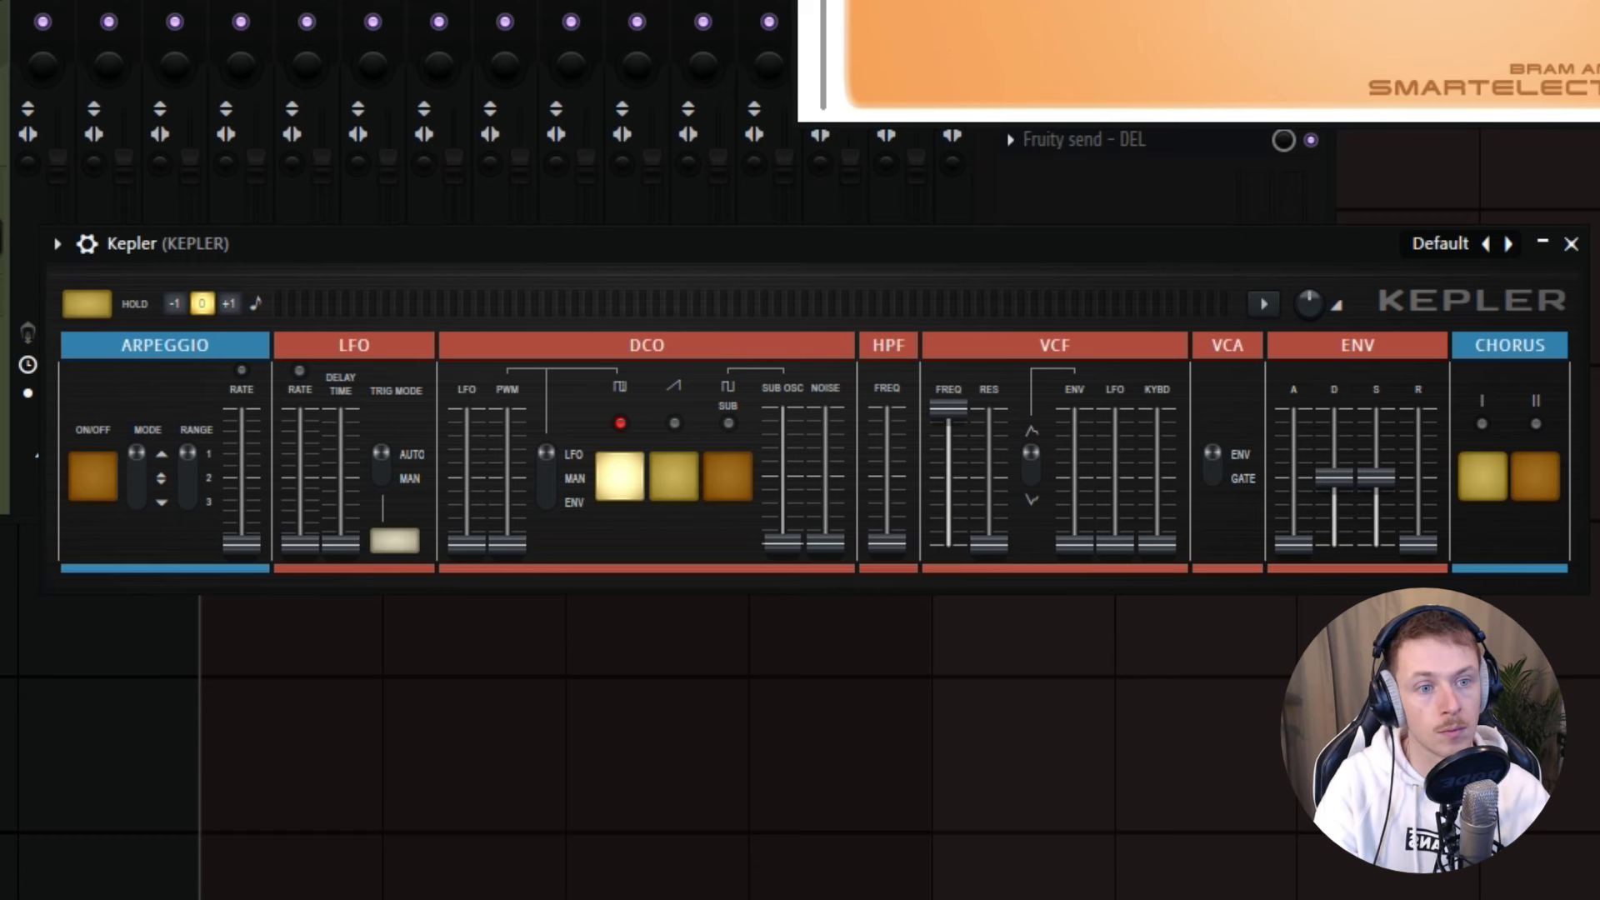
drag(1310, 311, 1310, 287)
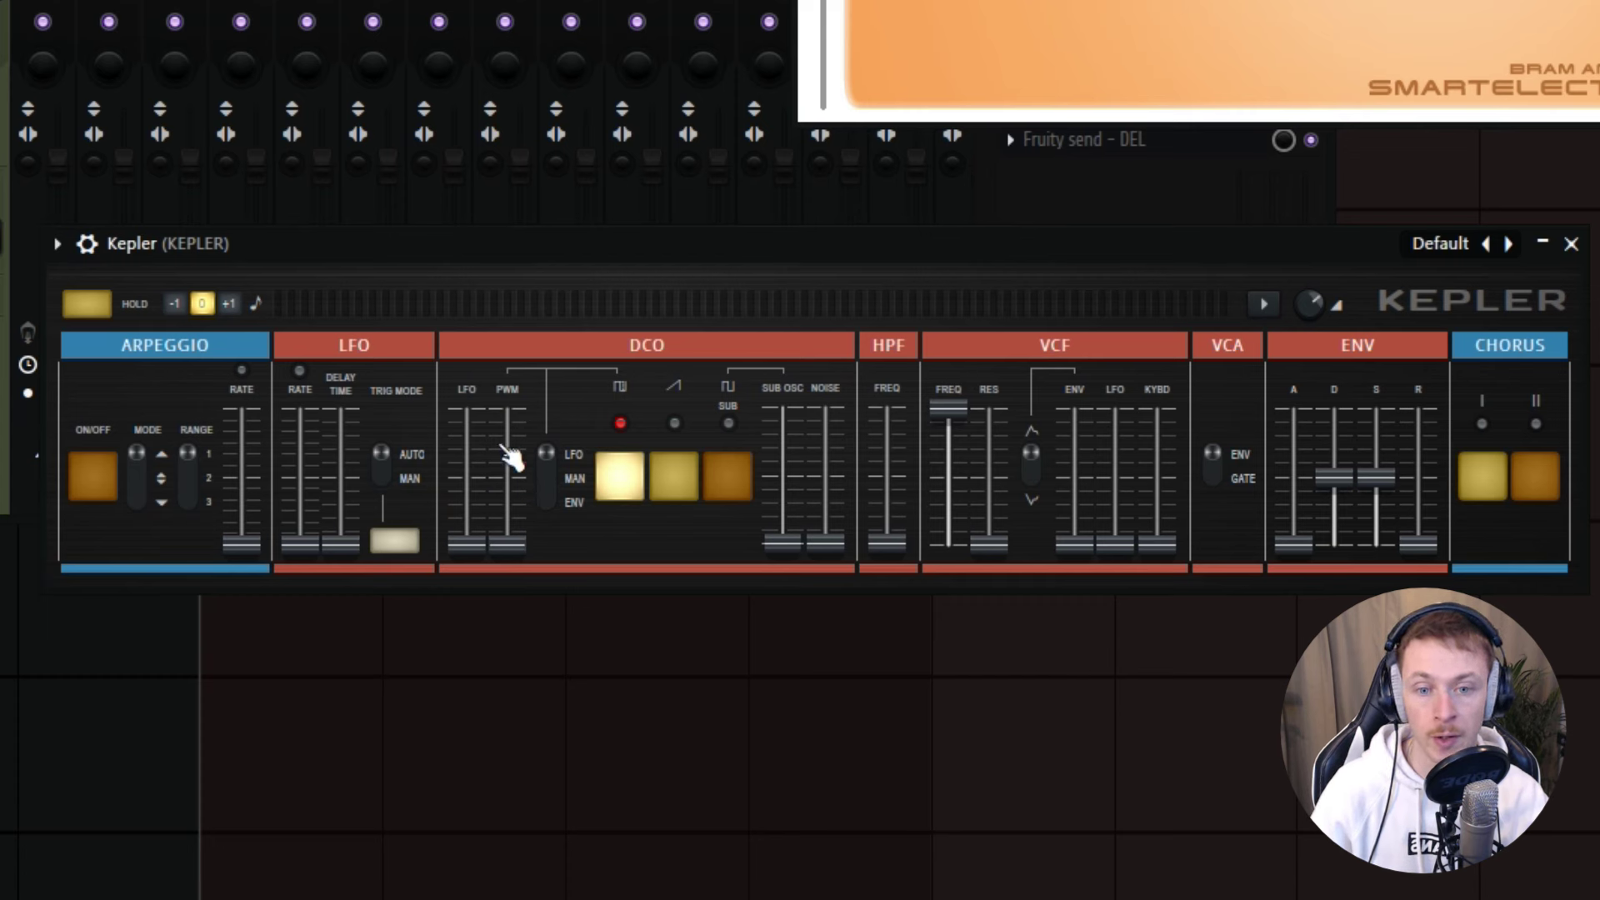
Step: Switch the DCO to the sub oscillator at full level and raise the noise level
click(727, 477)
drag(783, 541, 787, 424)
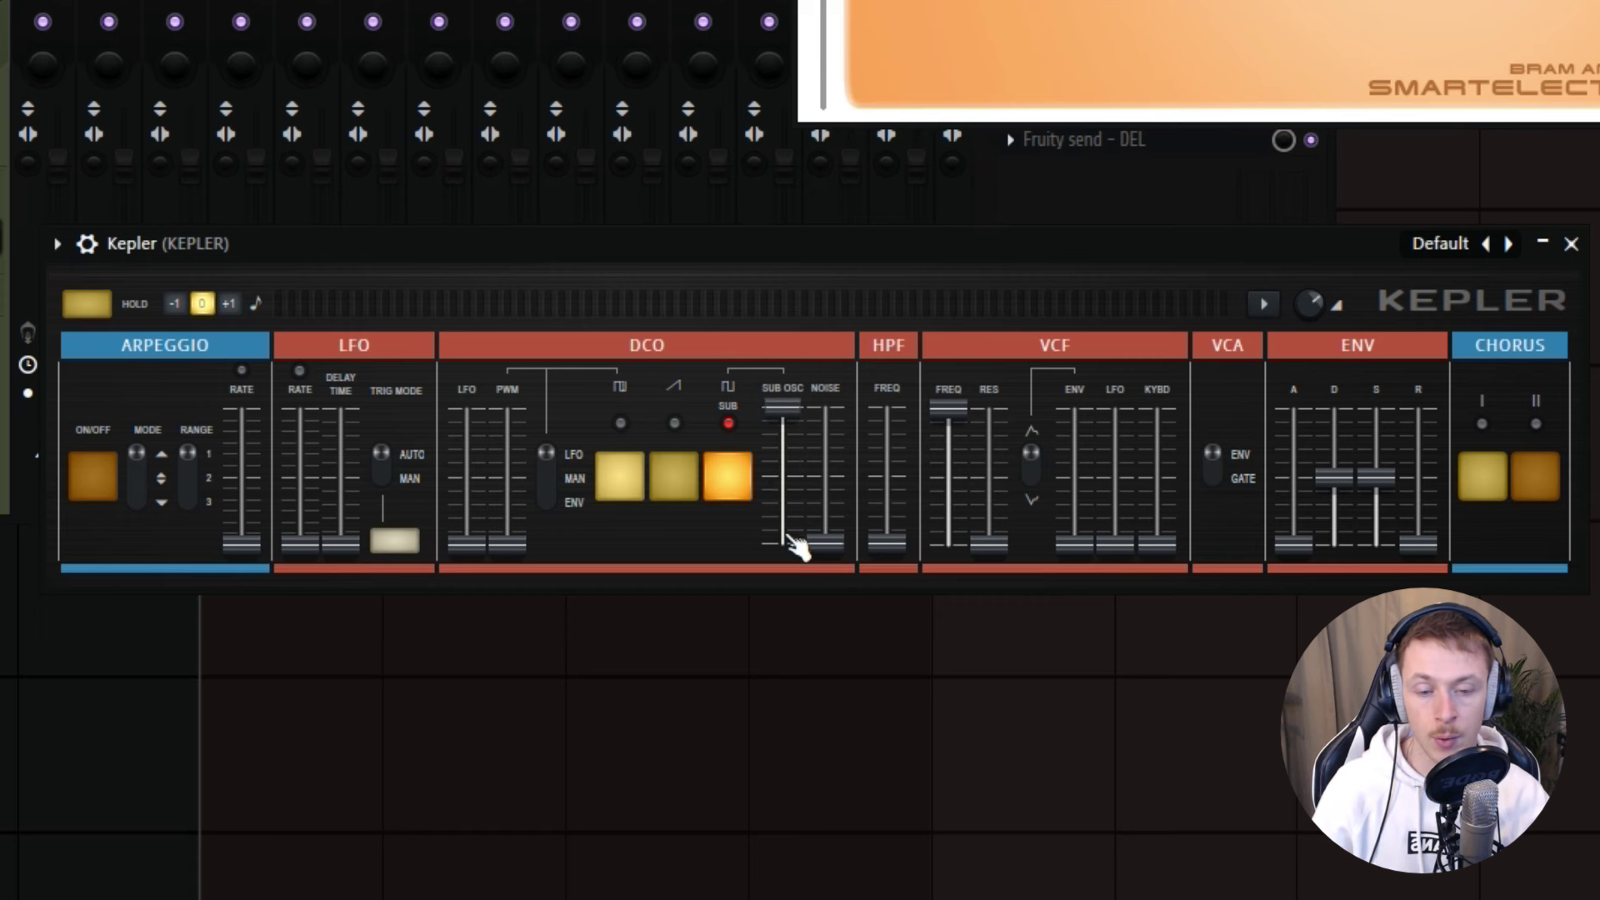
drag(829, 542, 826, 479)
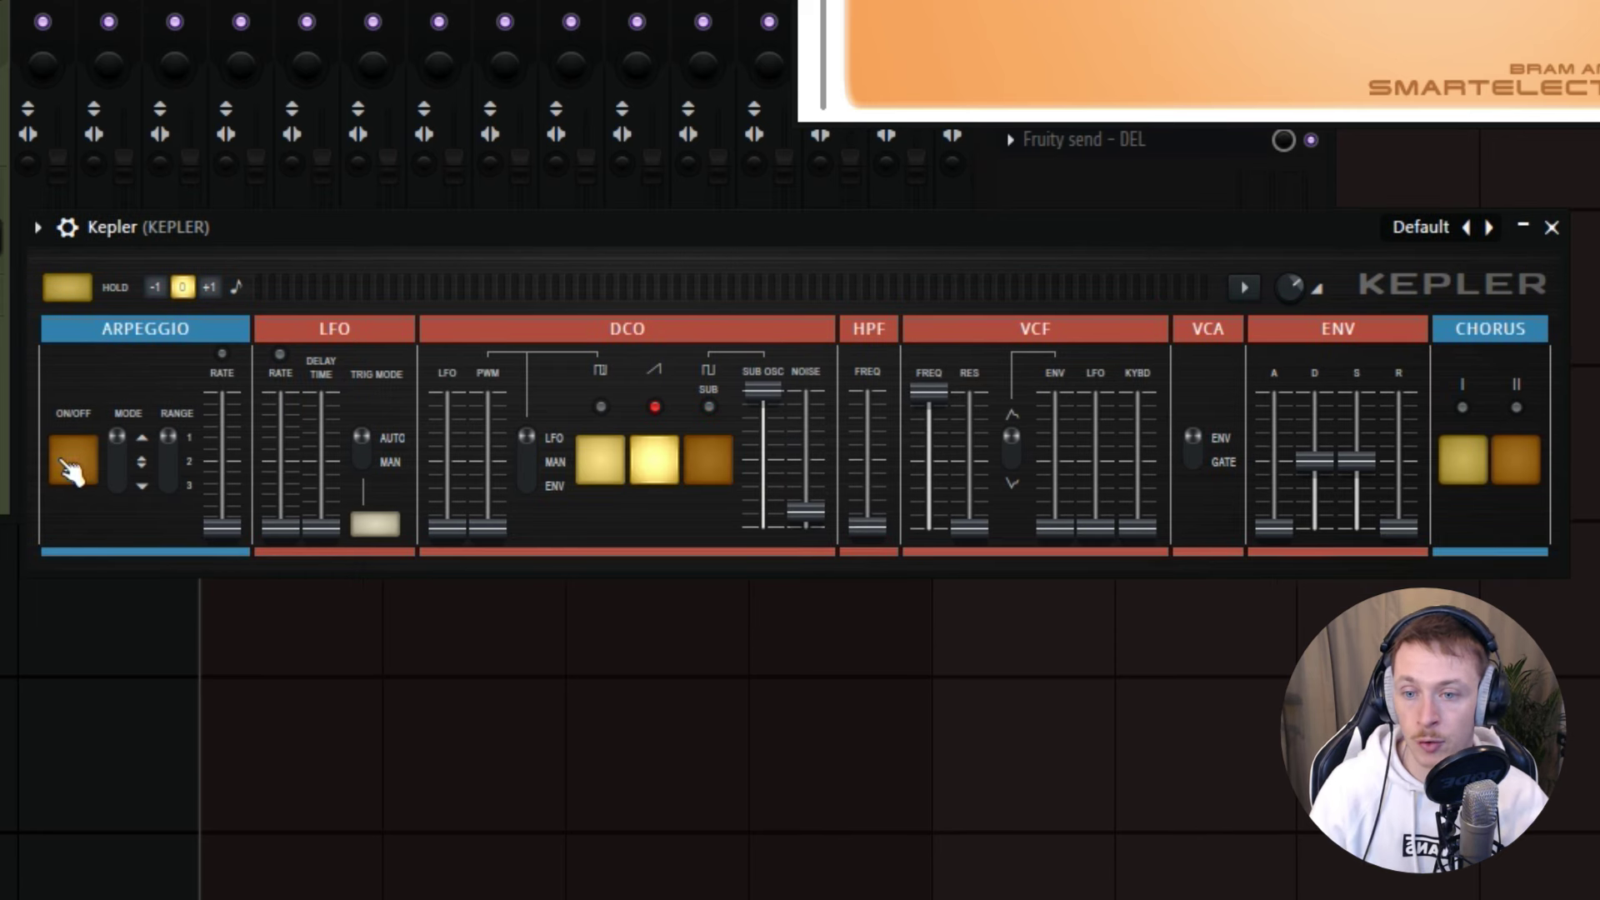
Step: Turn on the arpeggiator with the Engraver preset, raising the arpeggio rate to about mid-range and lowering the envelope release
click(73, 471)
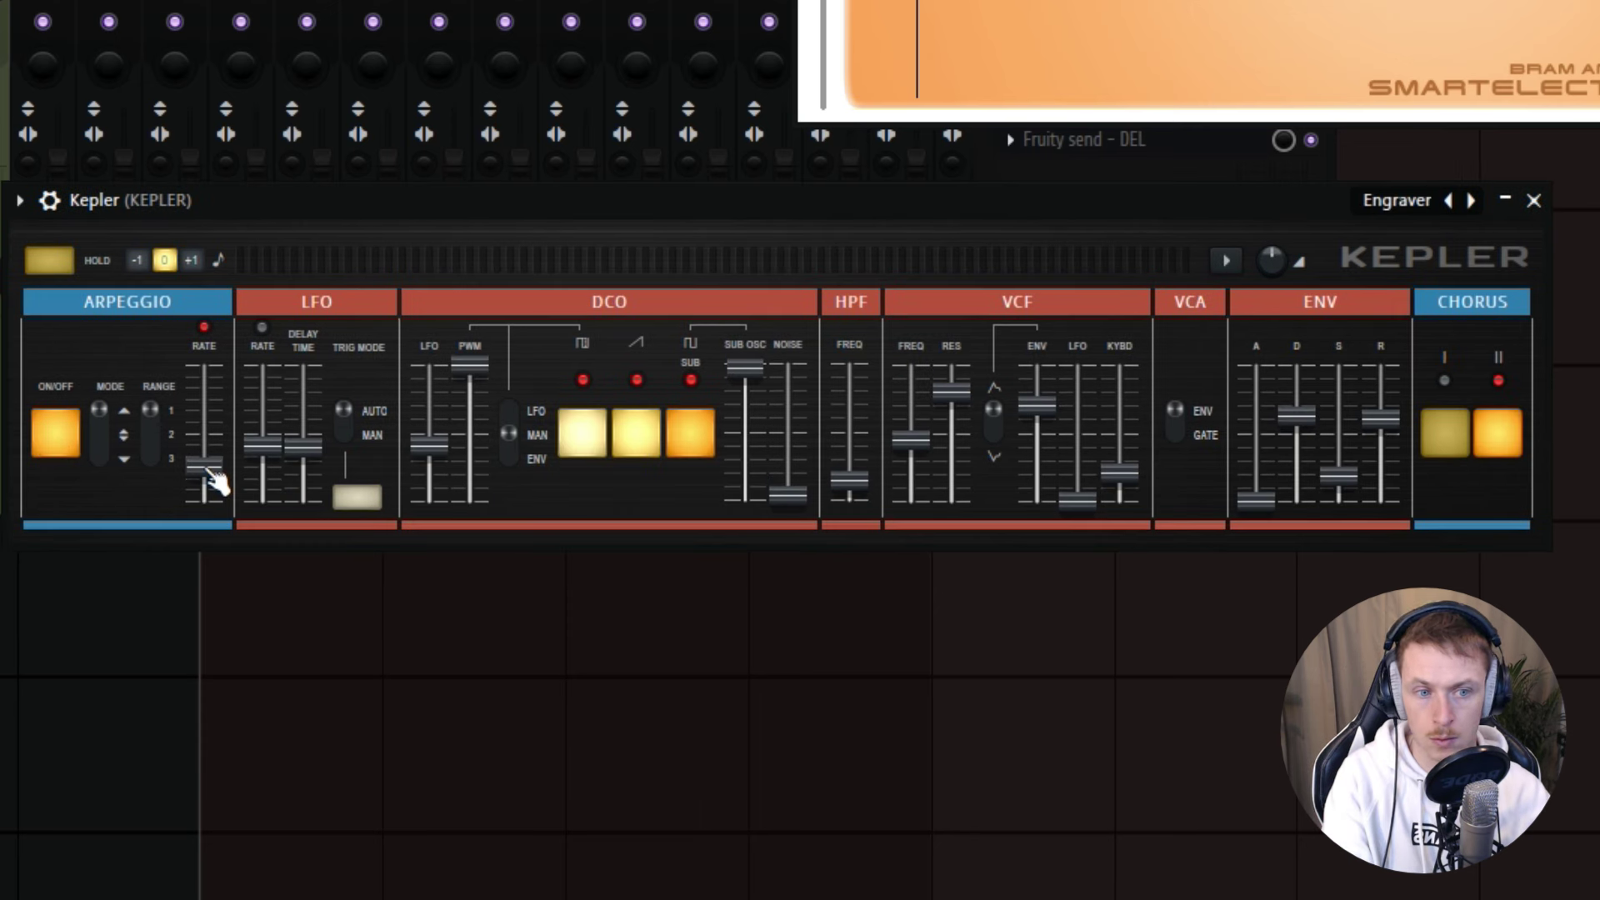
drag(215, 482, 204, 432)
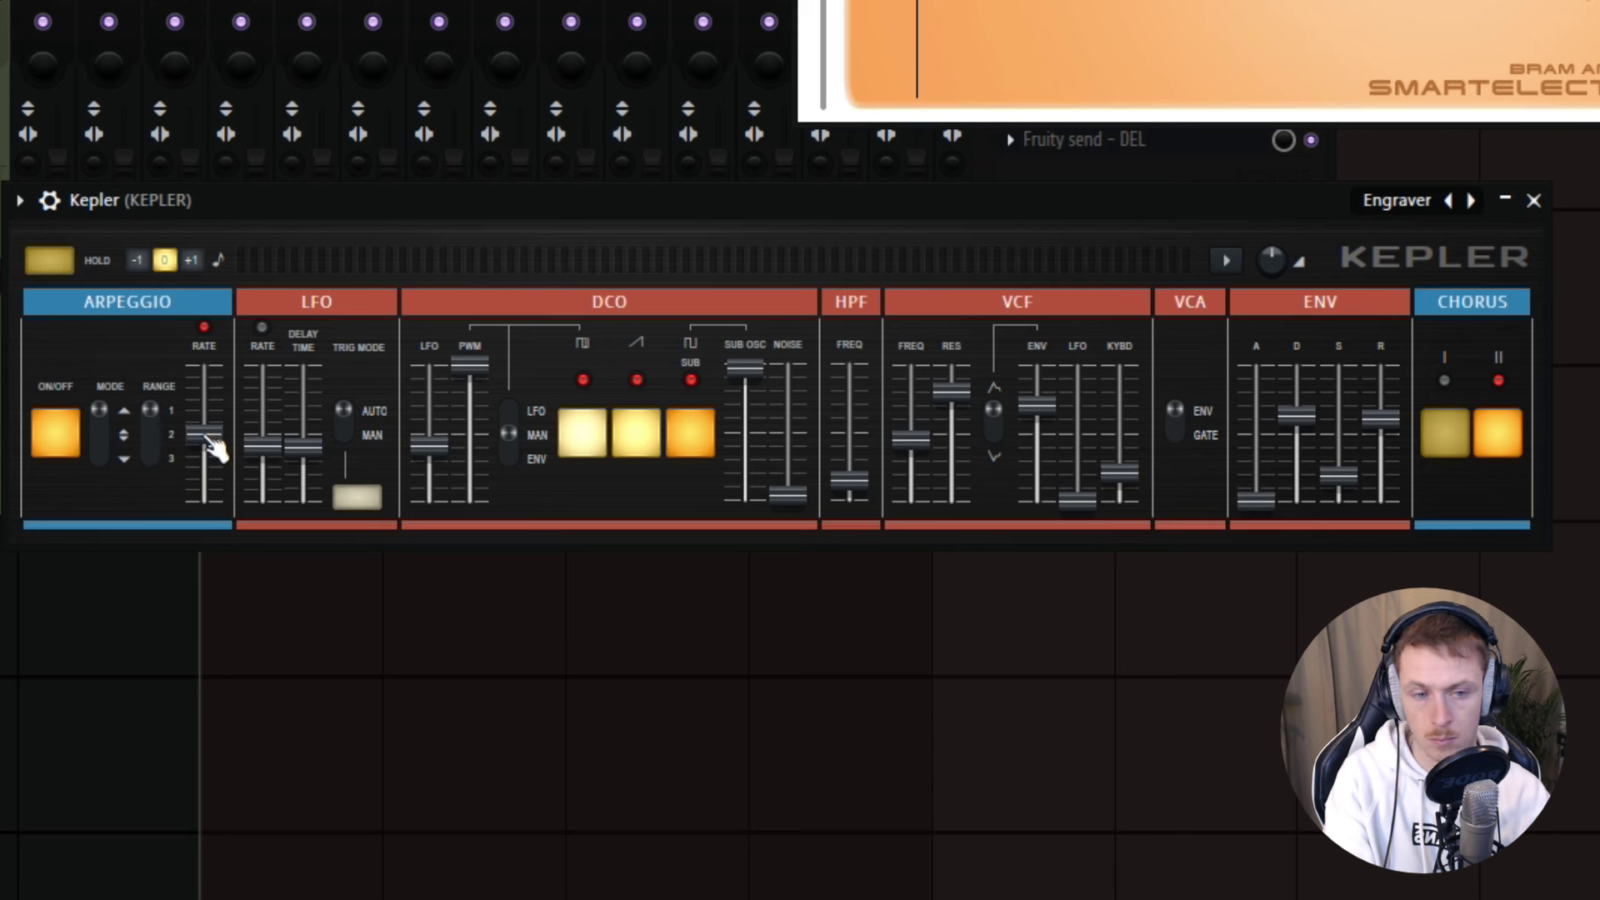
drag(1383, 418, 1396, 488)
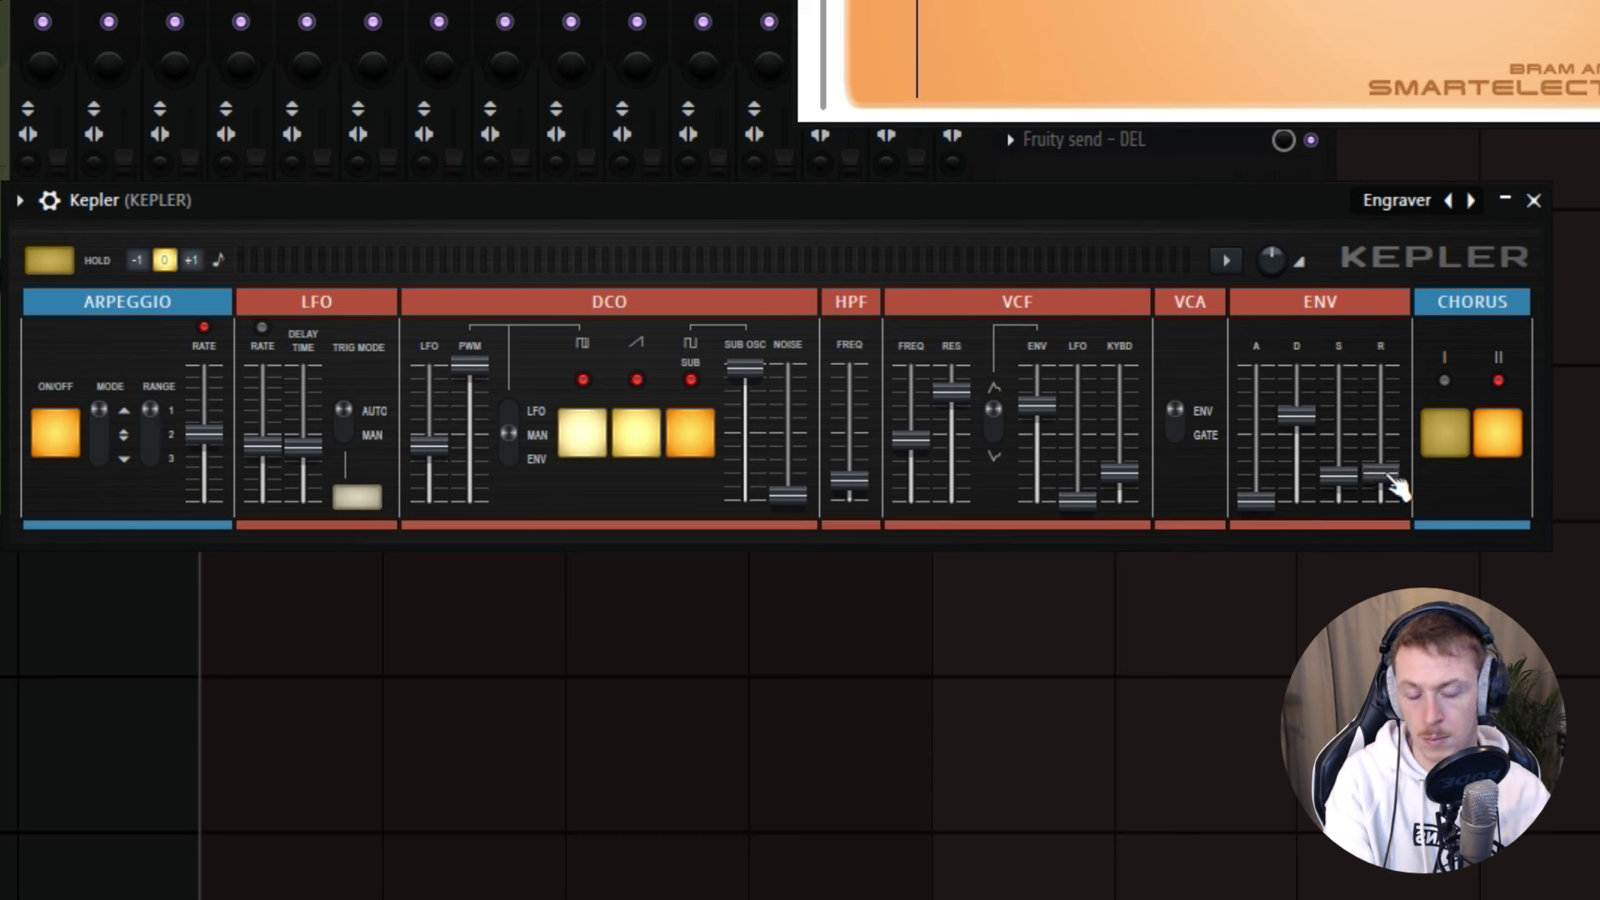
drag(204, 433, 204, 433)
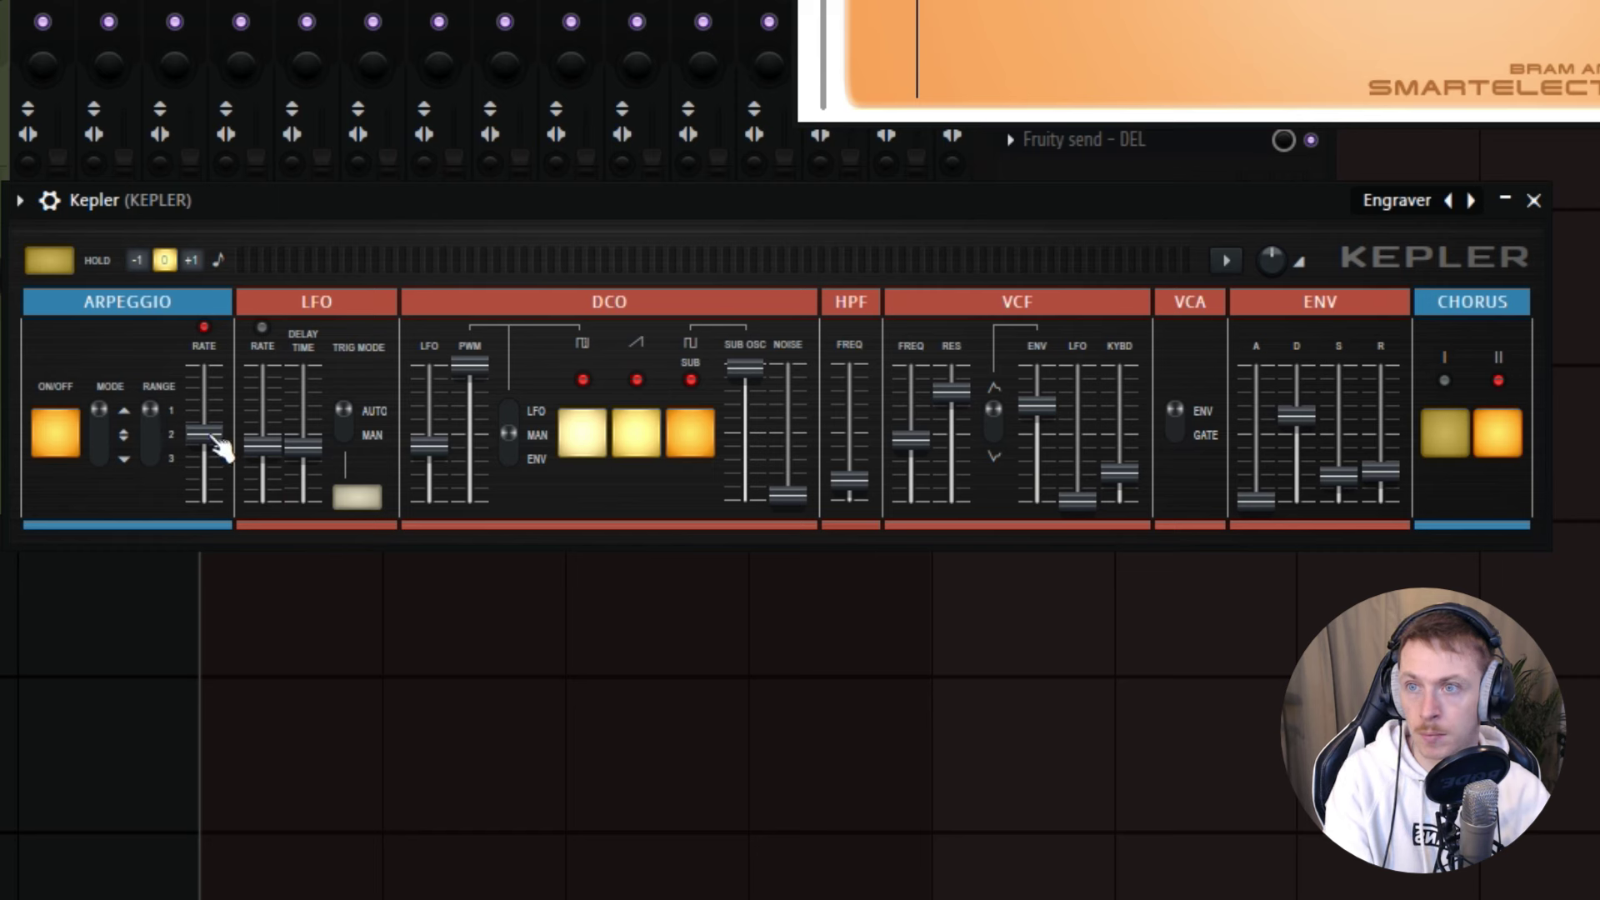
Step: Sweep the arpeggio rate to maximum and back to about mid-range, and switch the arpeggio mode to up-and-down and finally to down
drag(218, 442, 207, 350)
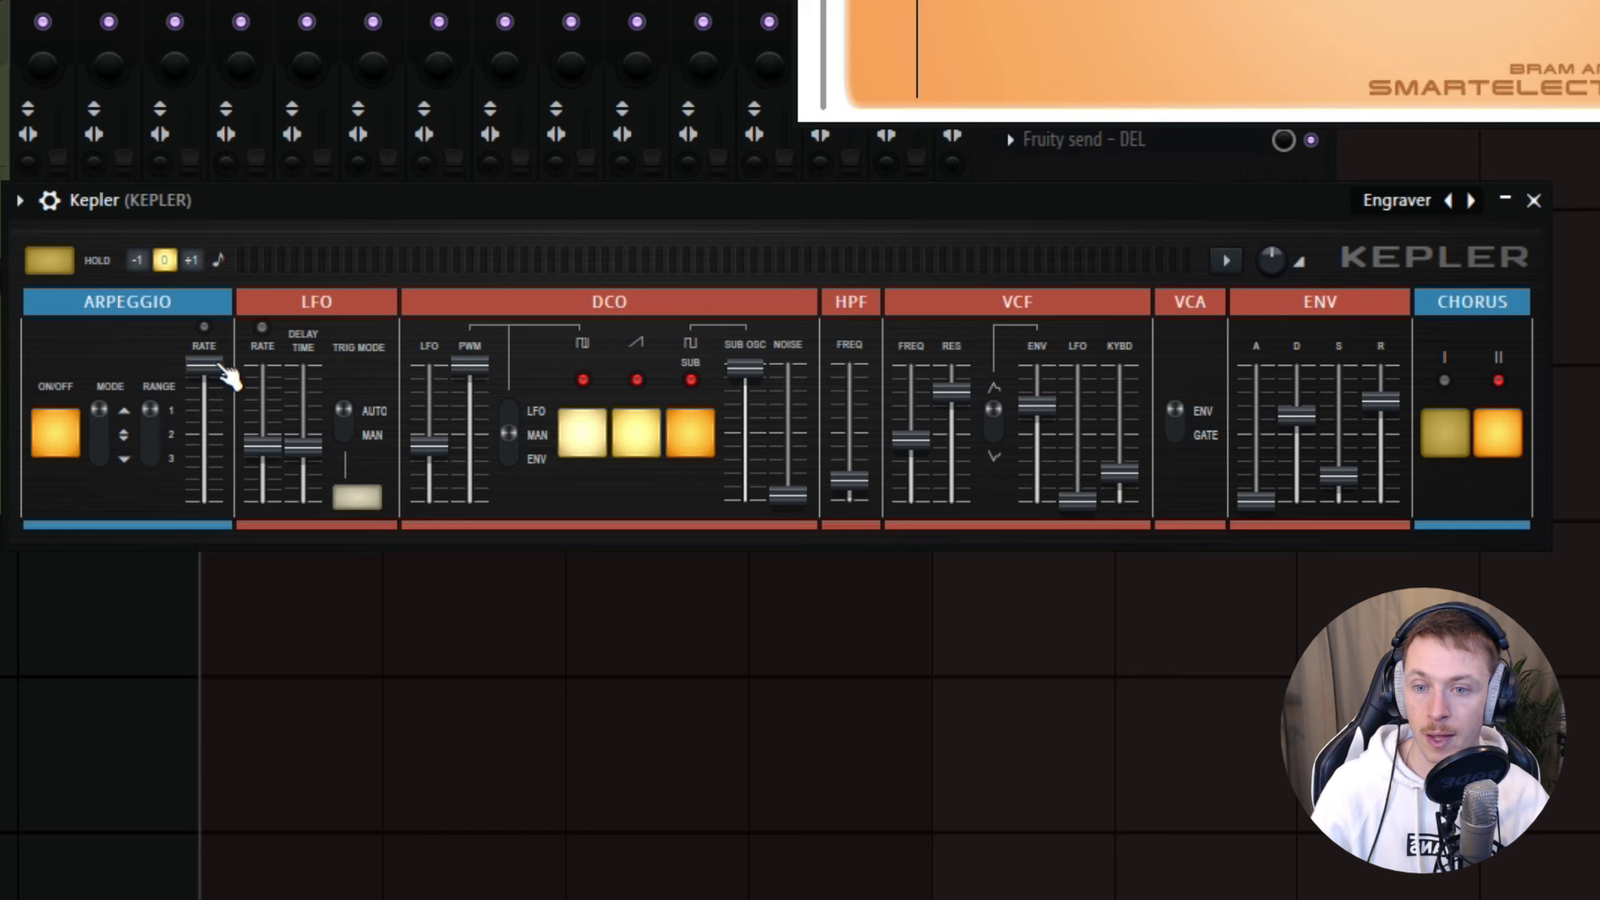
drag(208, 367, 204, 444)
click(104, 432)
click(120, 412)
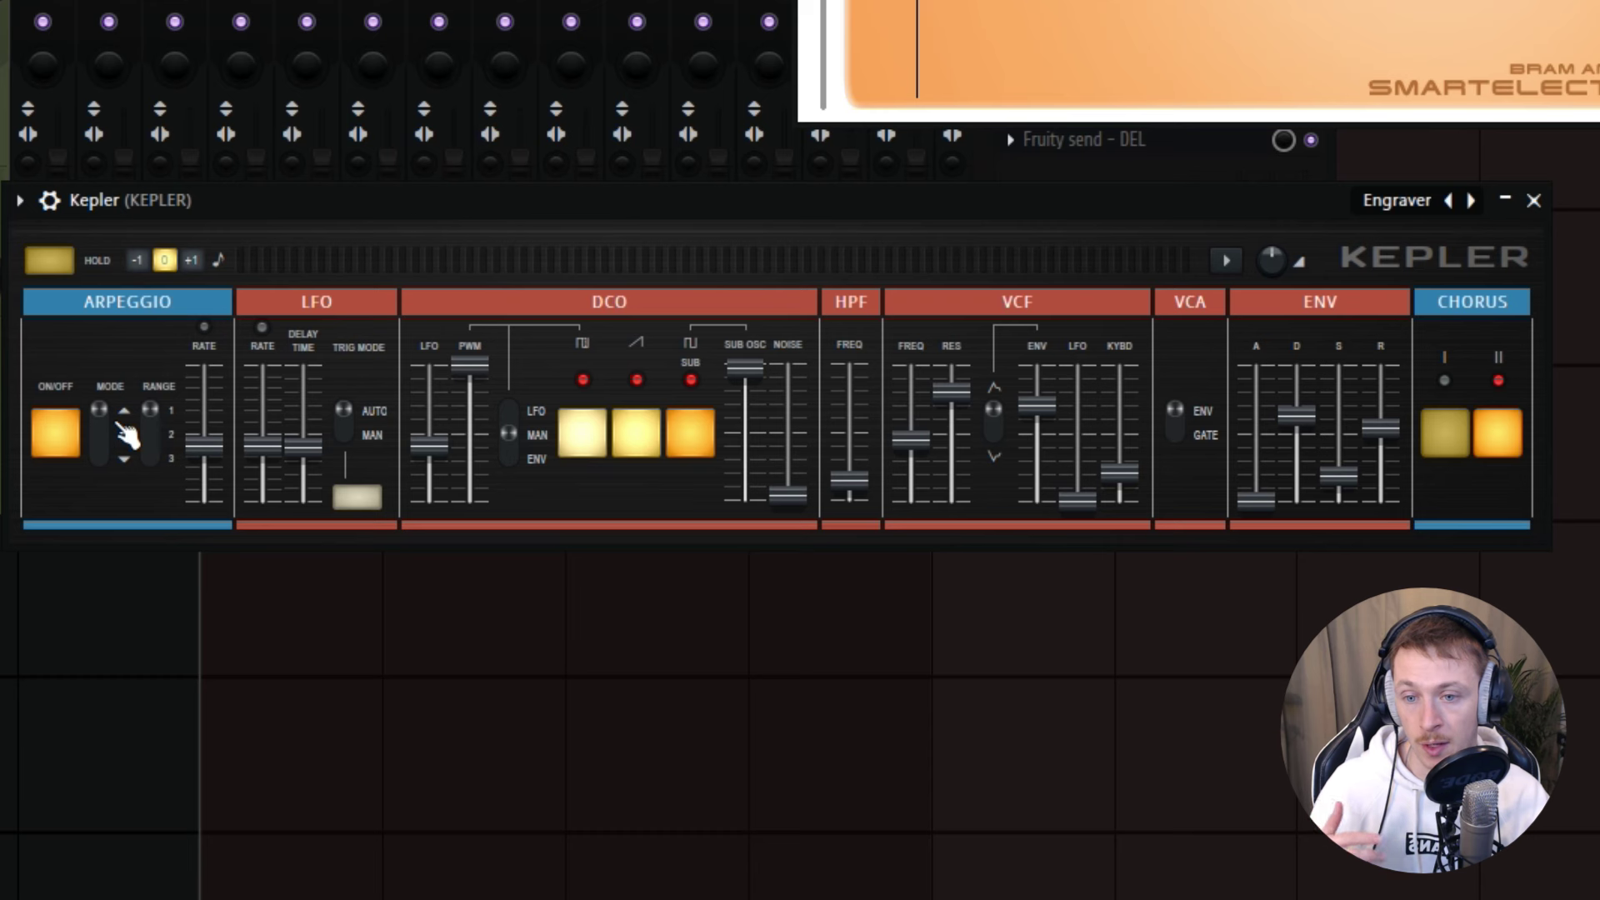
click(103, 436)
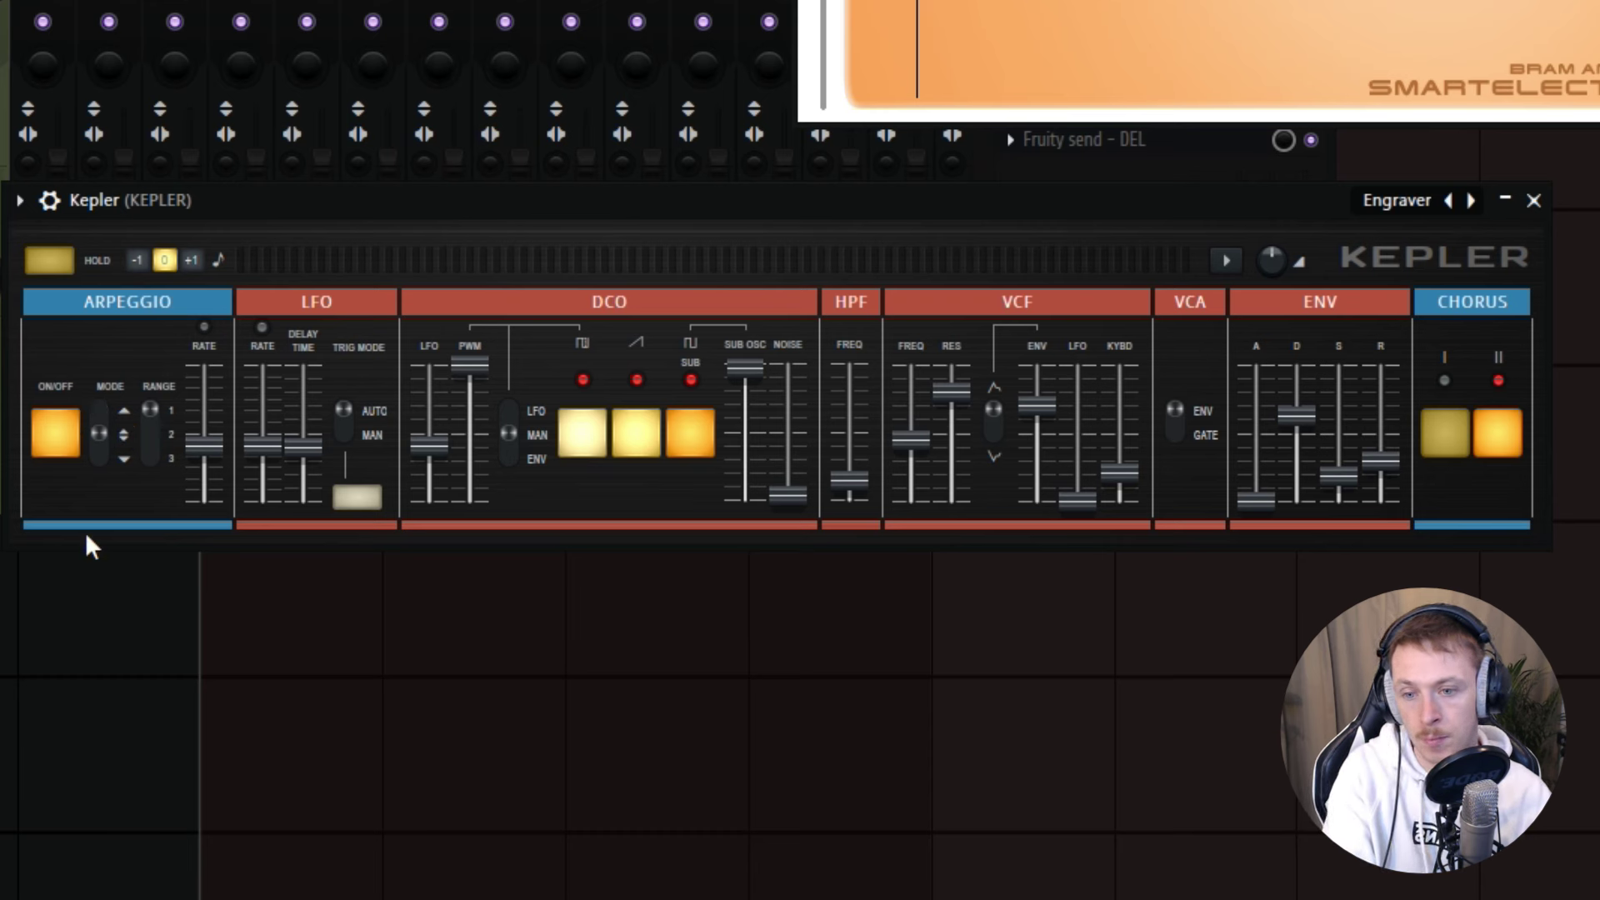
click(107, 460)
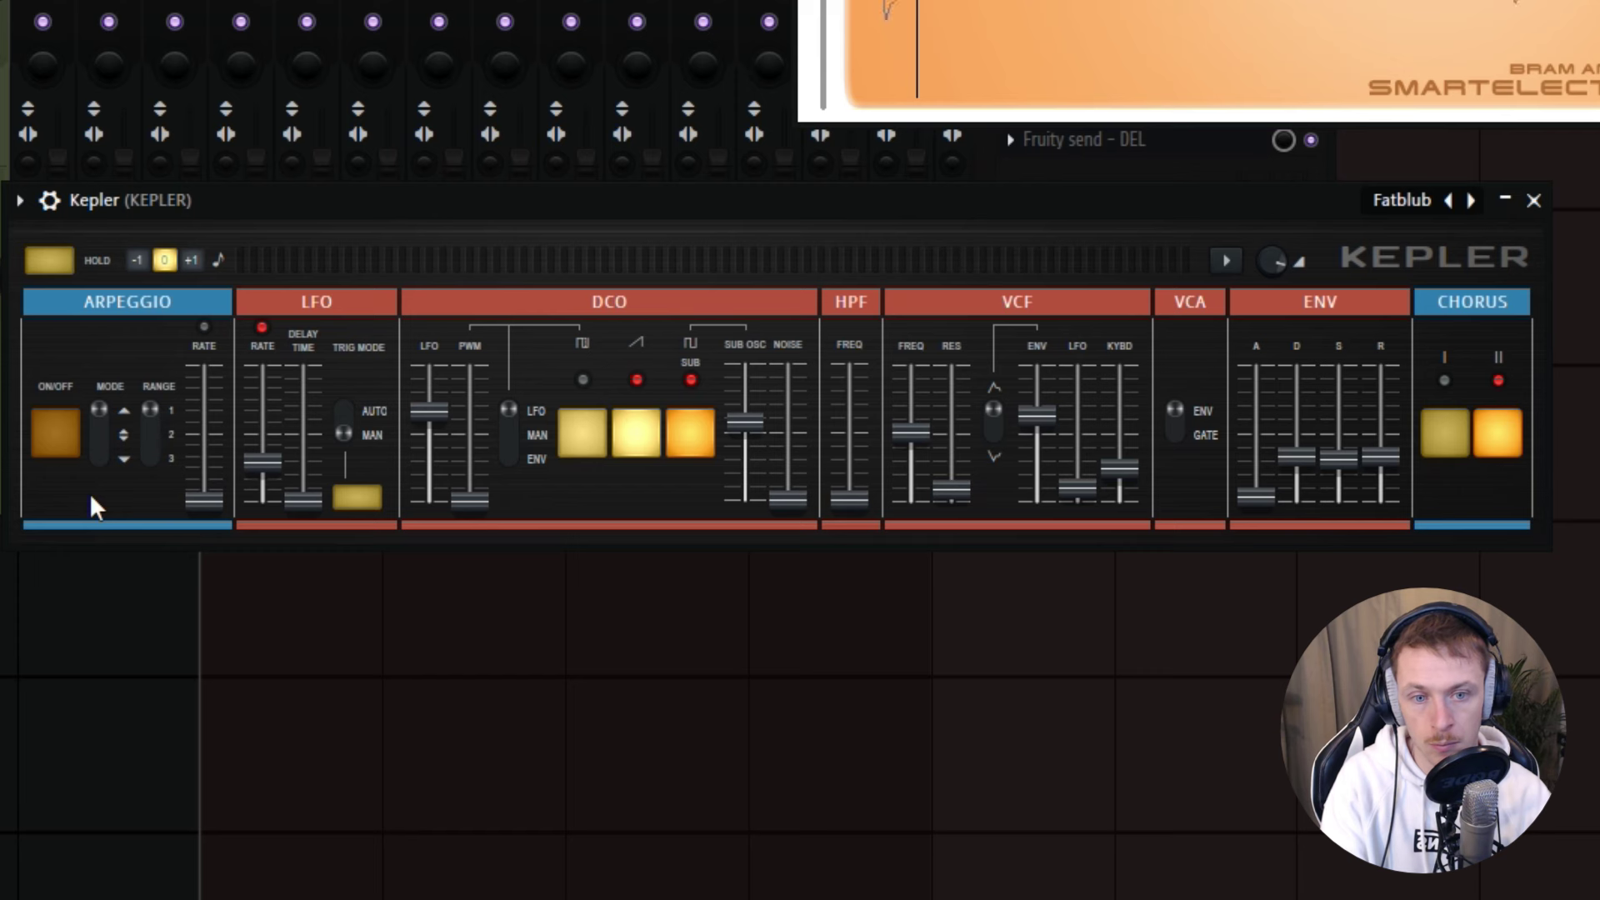
Step: Raise the Fatblub preset's sub oscillator level slightly and its noise level to a little above mid-range
drag(750, 425, 750, 405)
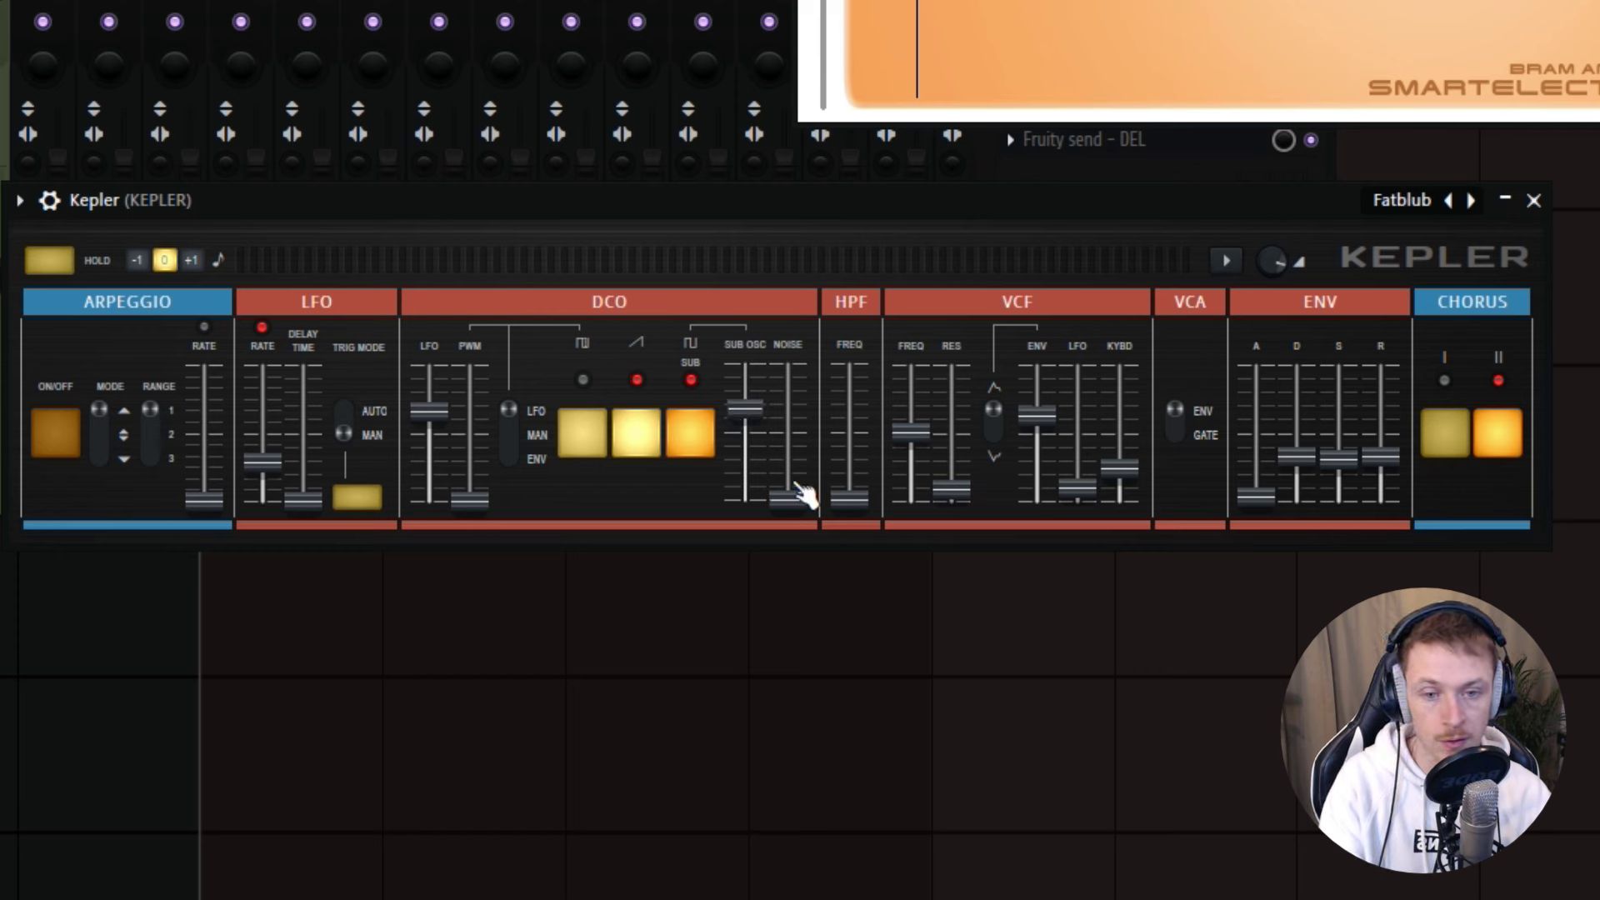
drag(790, 498, 787, 421)
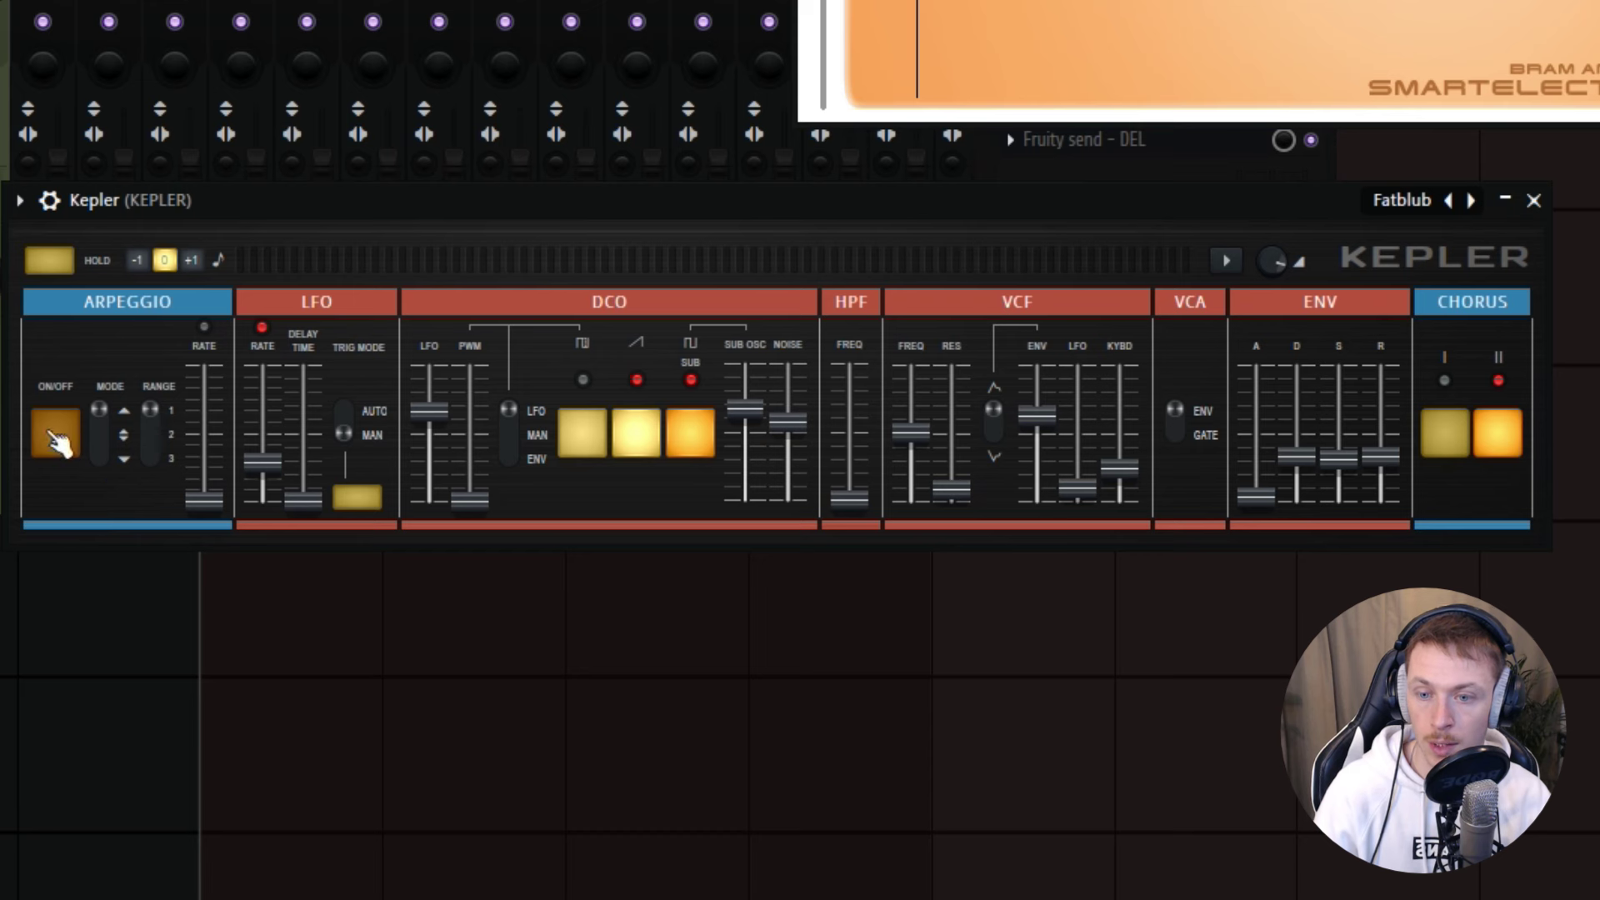
Step: Turn on the arpeggiator at about a mid-range rate and toggle the option to quantize the first arpeggiator step
click(83, 438)
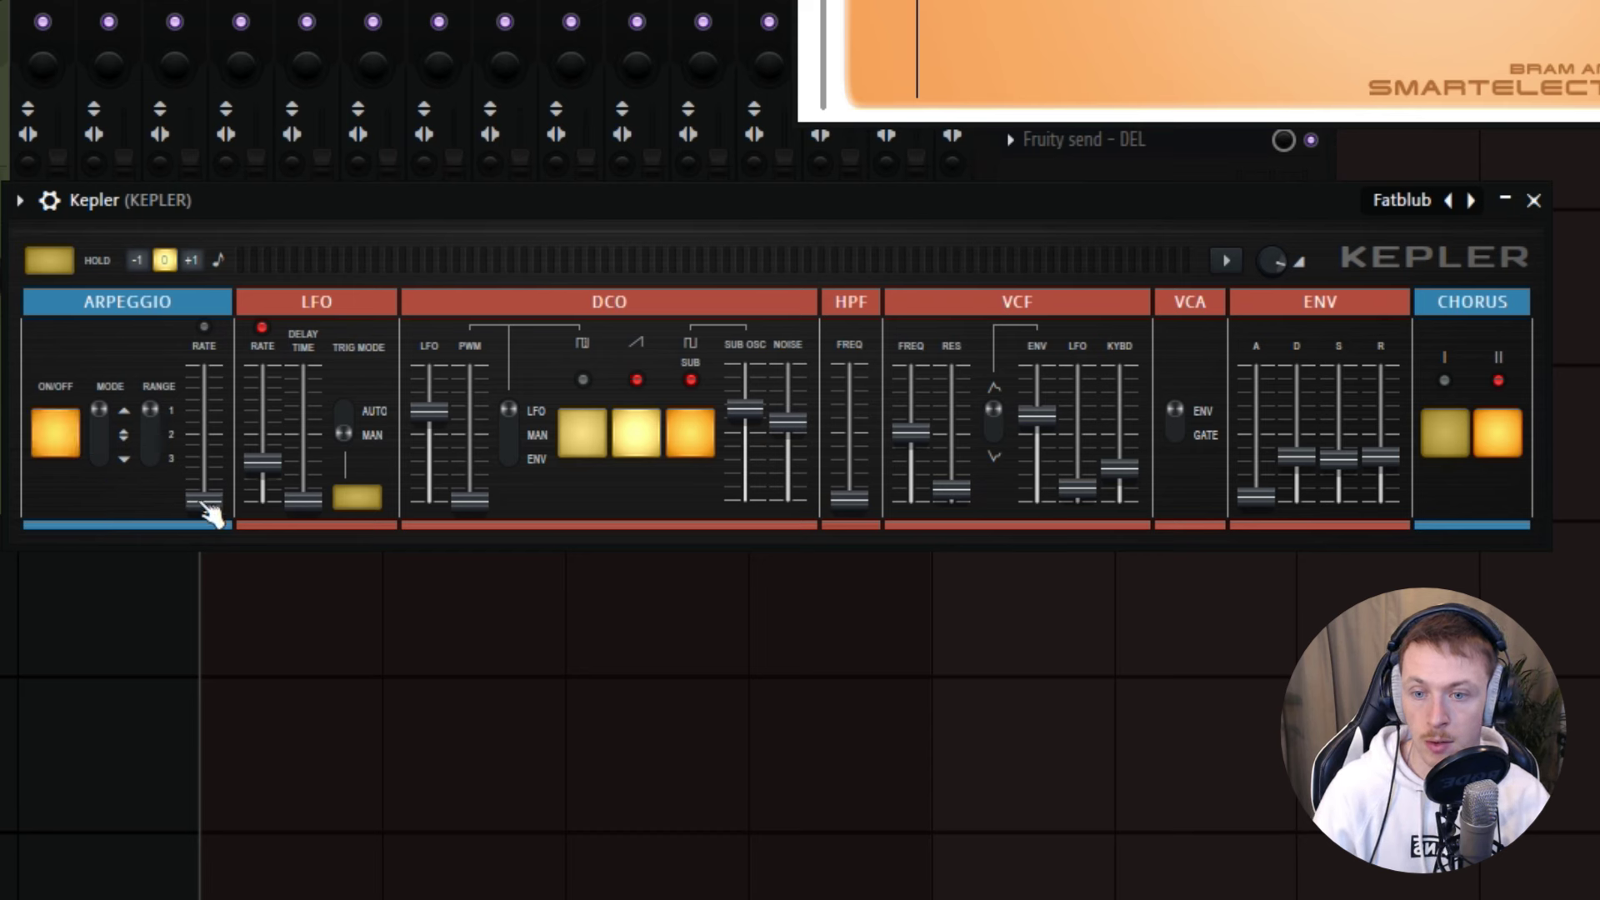
drag(205, 500, 221, 435)
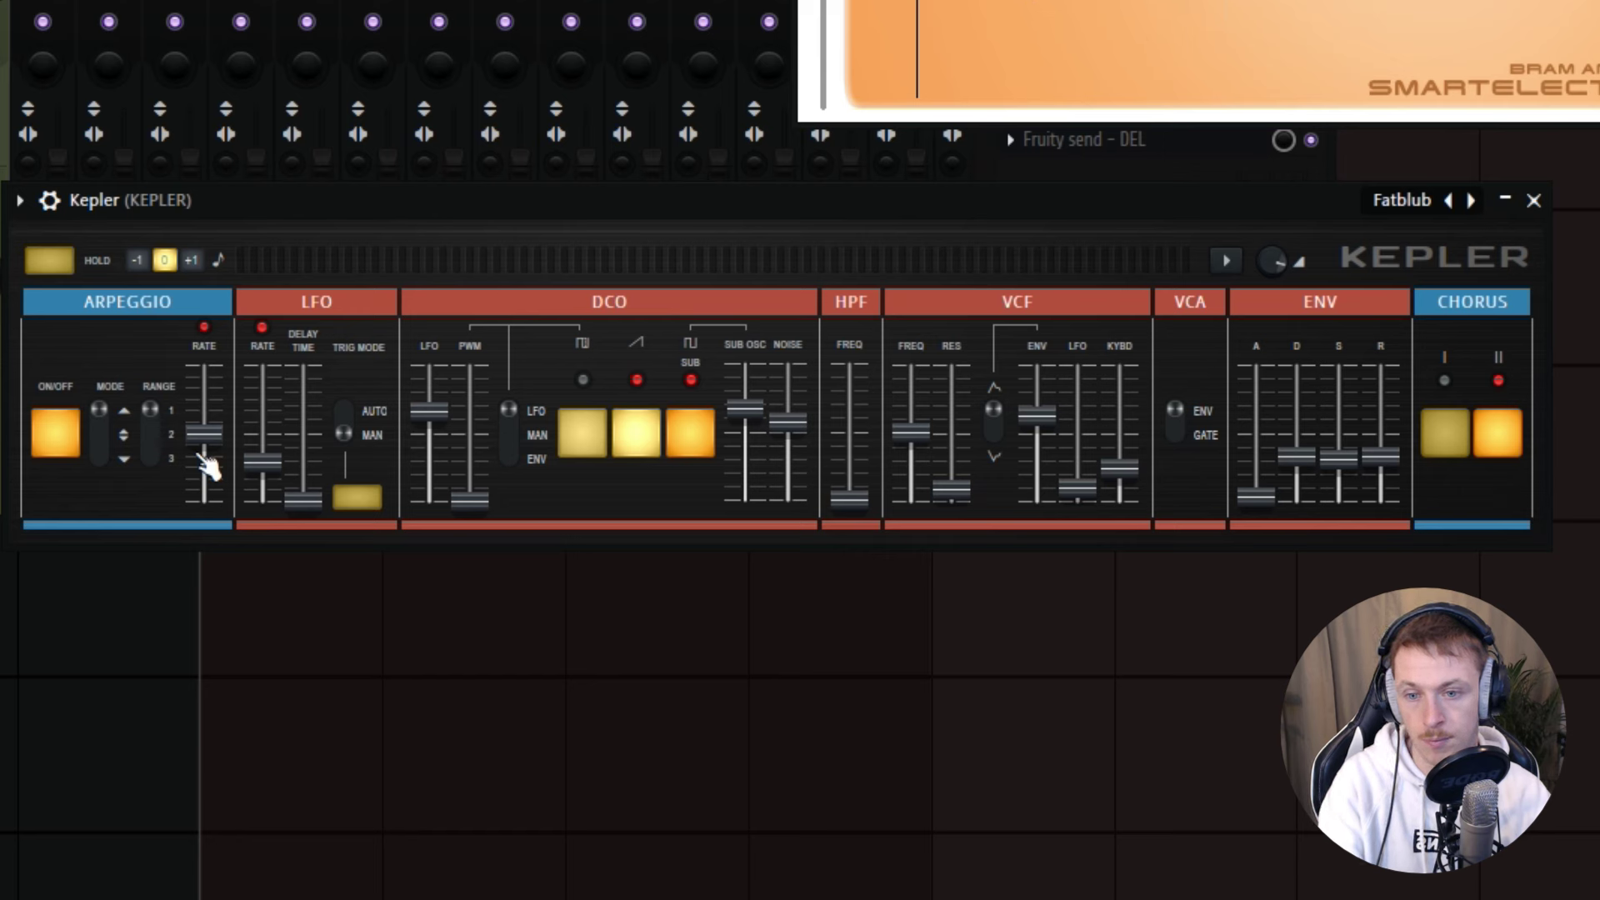
click(1226, 260)
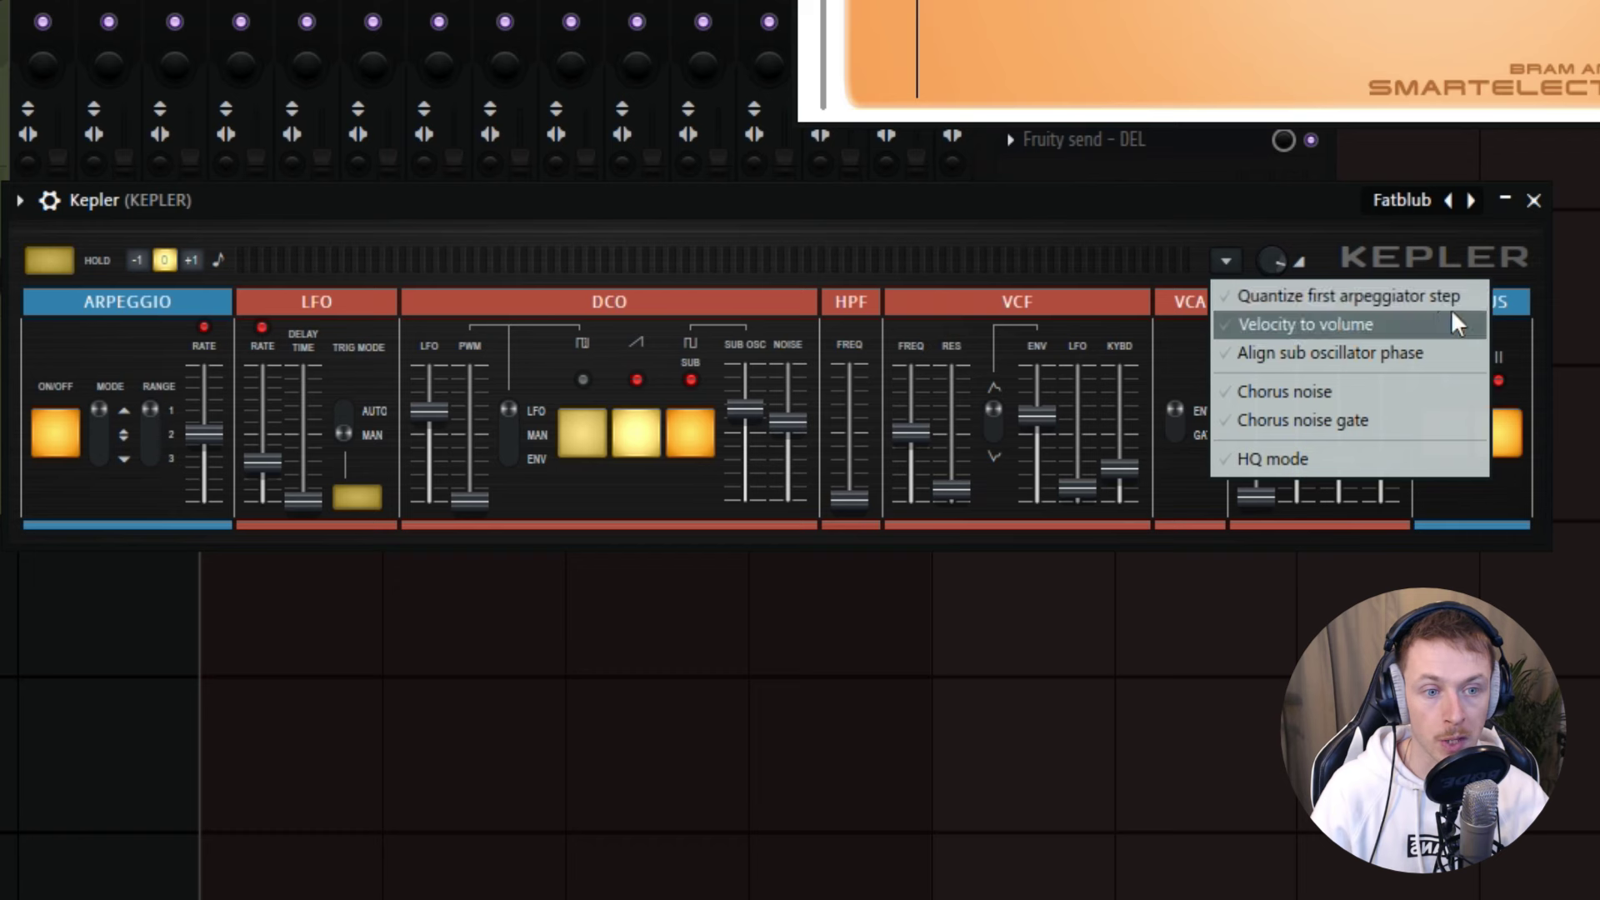
click(1404, 297)
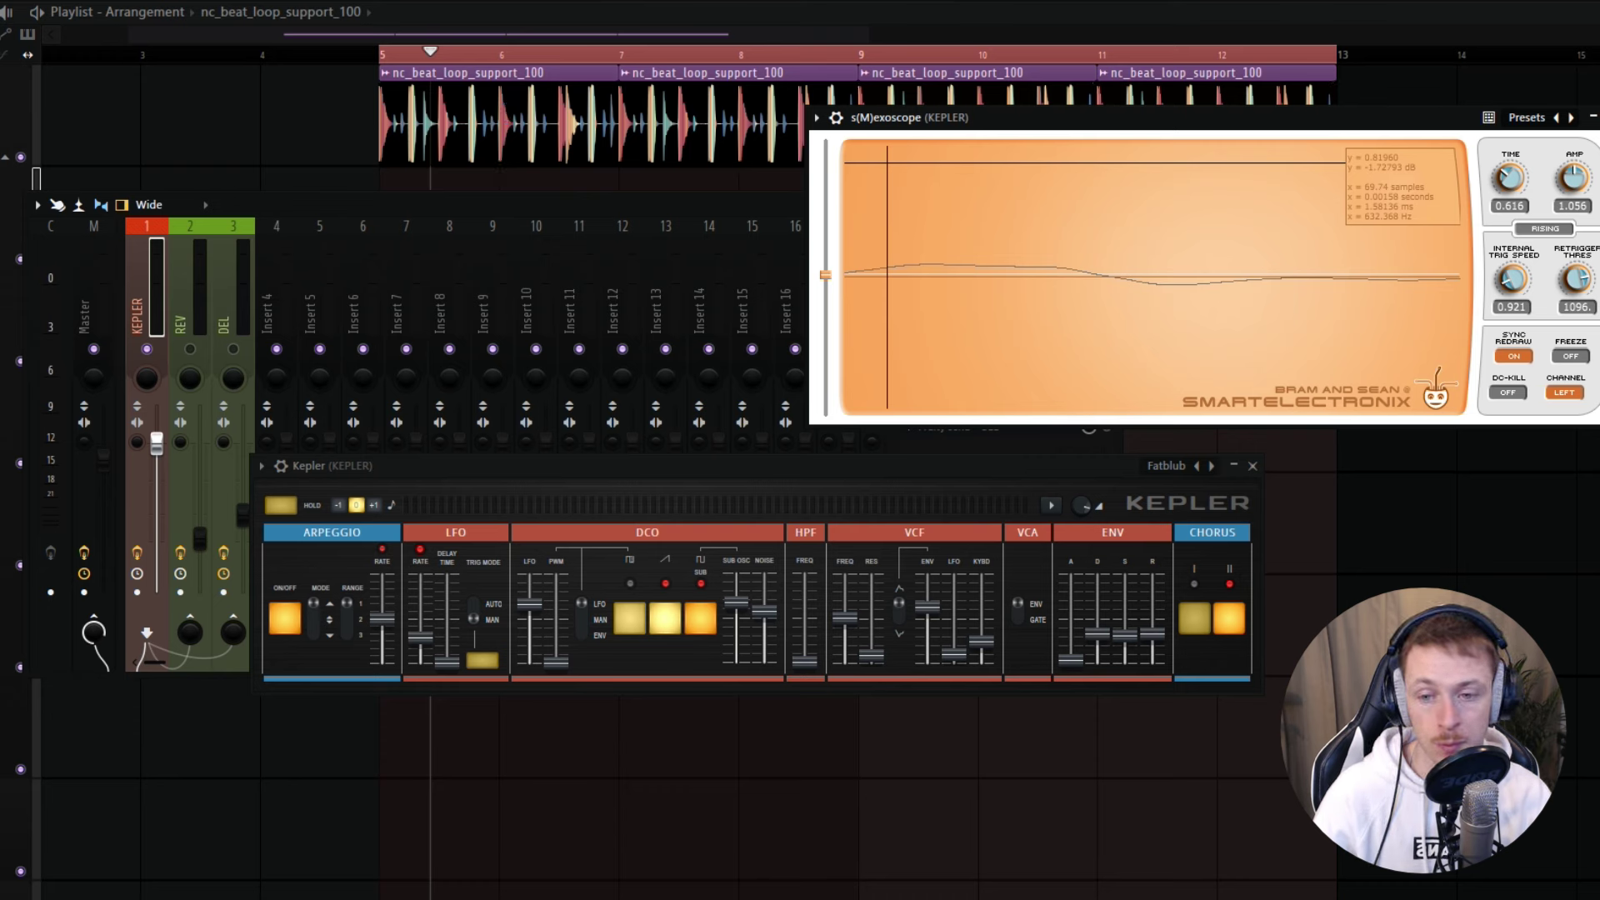
Step: Stop the beat loop's playback and open the STFU effect on the KEPLER mixer track
key(space)
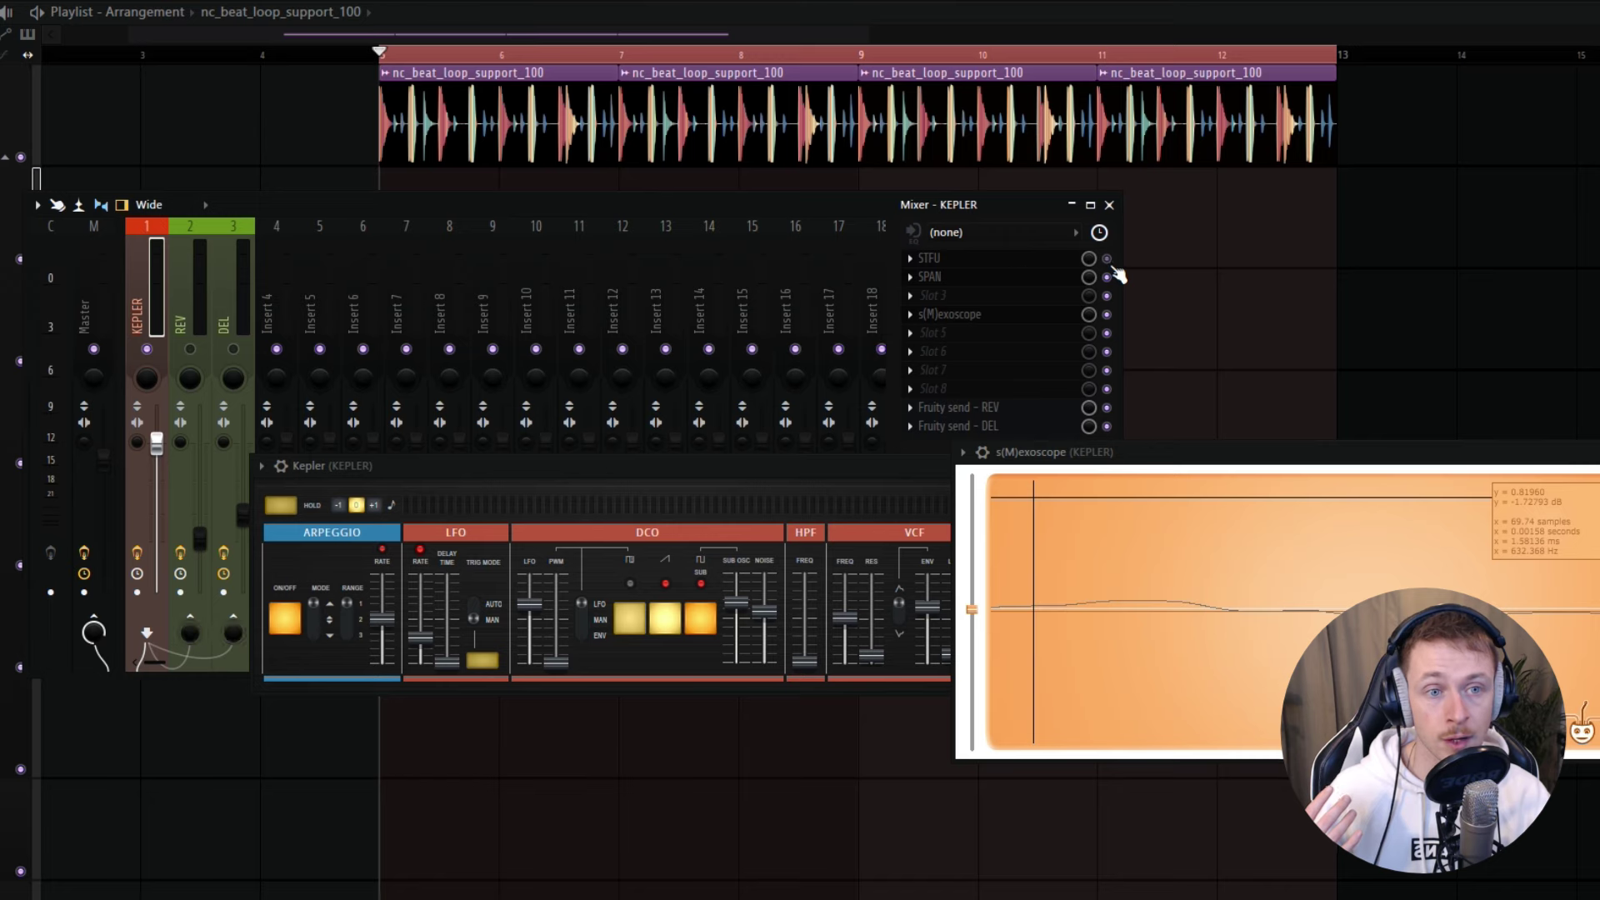
click(1009, 264)
click(1008, 263)
click(1005, 265)
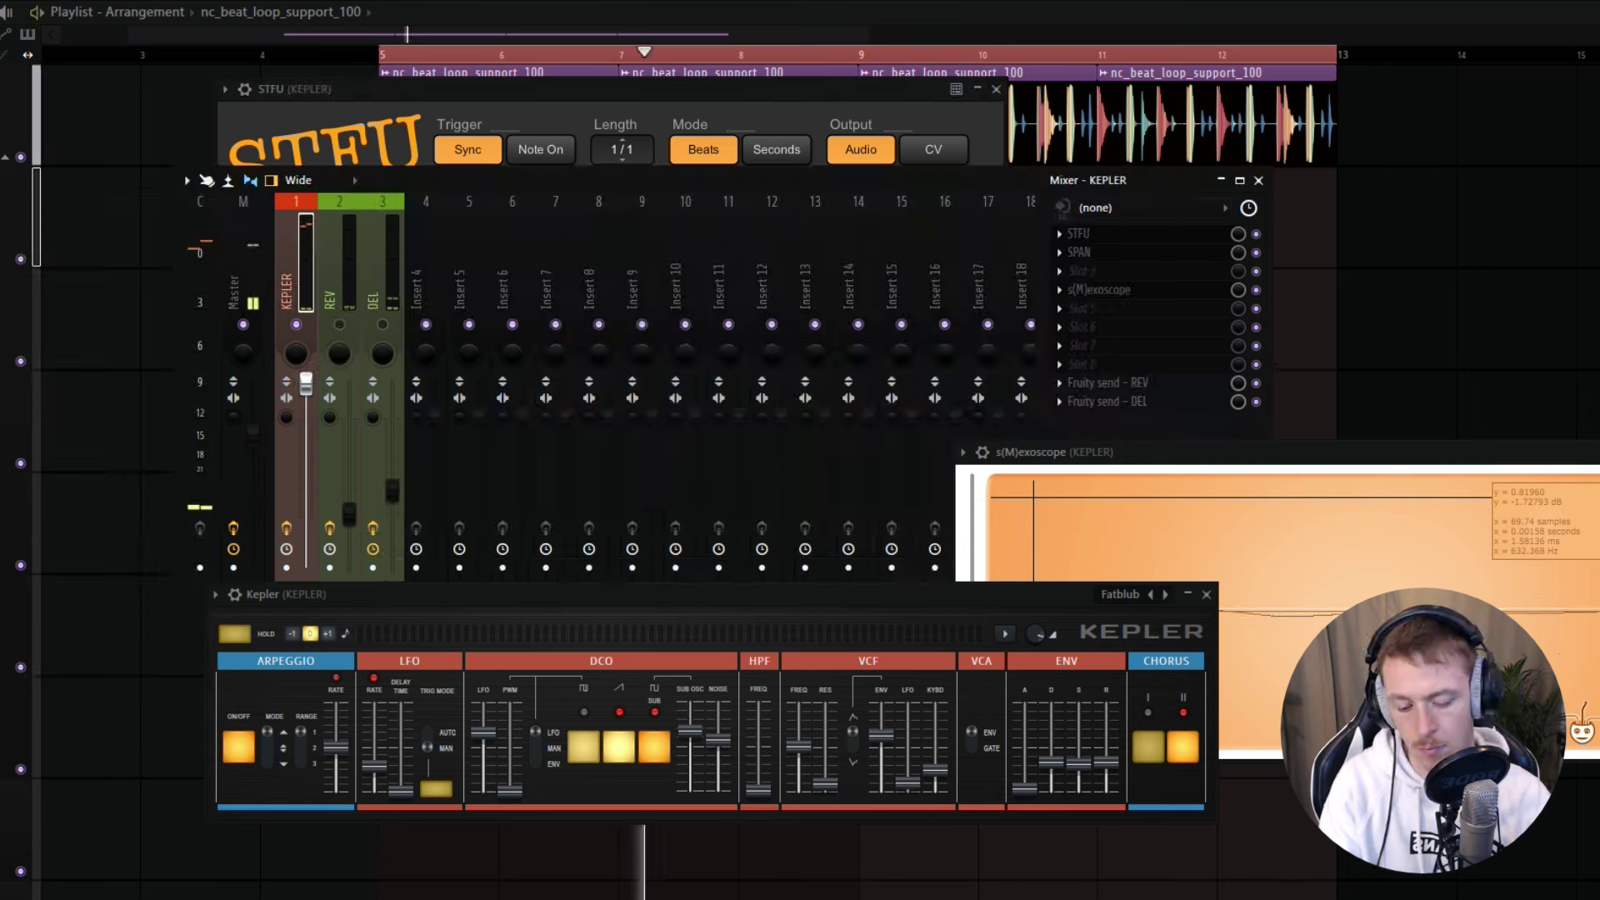
key(F9)
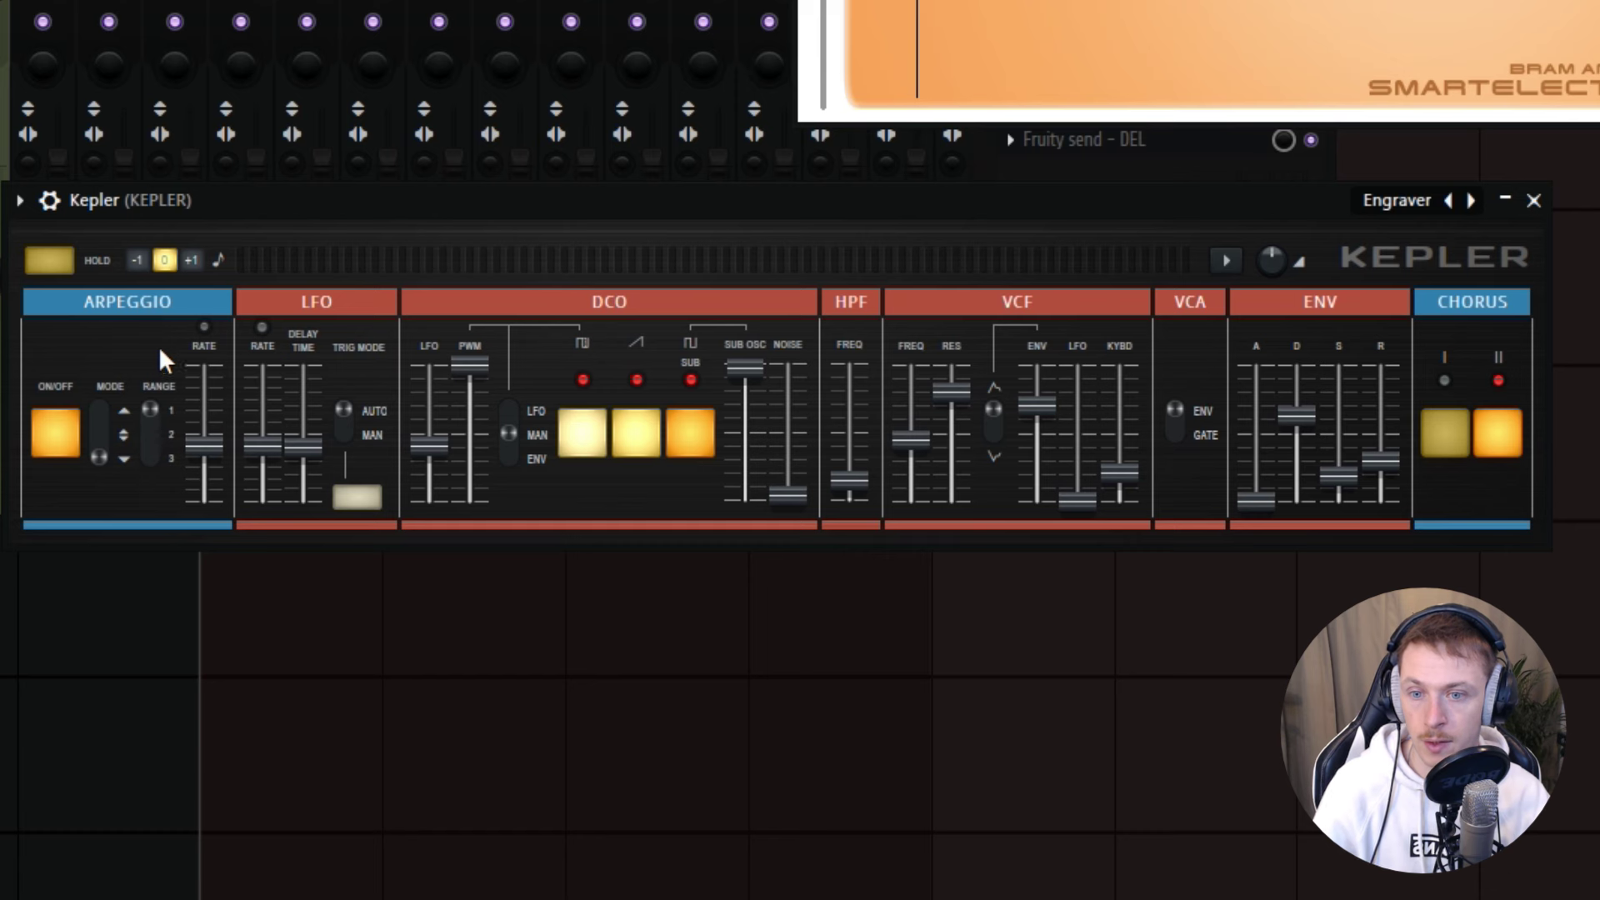
Step: Turn off the arpeggiator and set the LFO rate of the Electromania preset to about mid-range
click(69, 441)
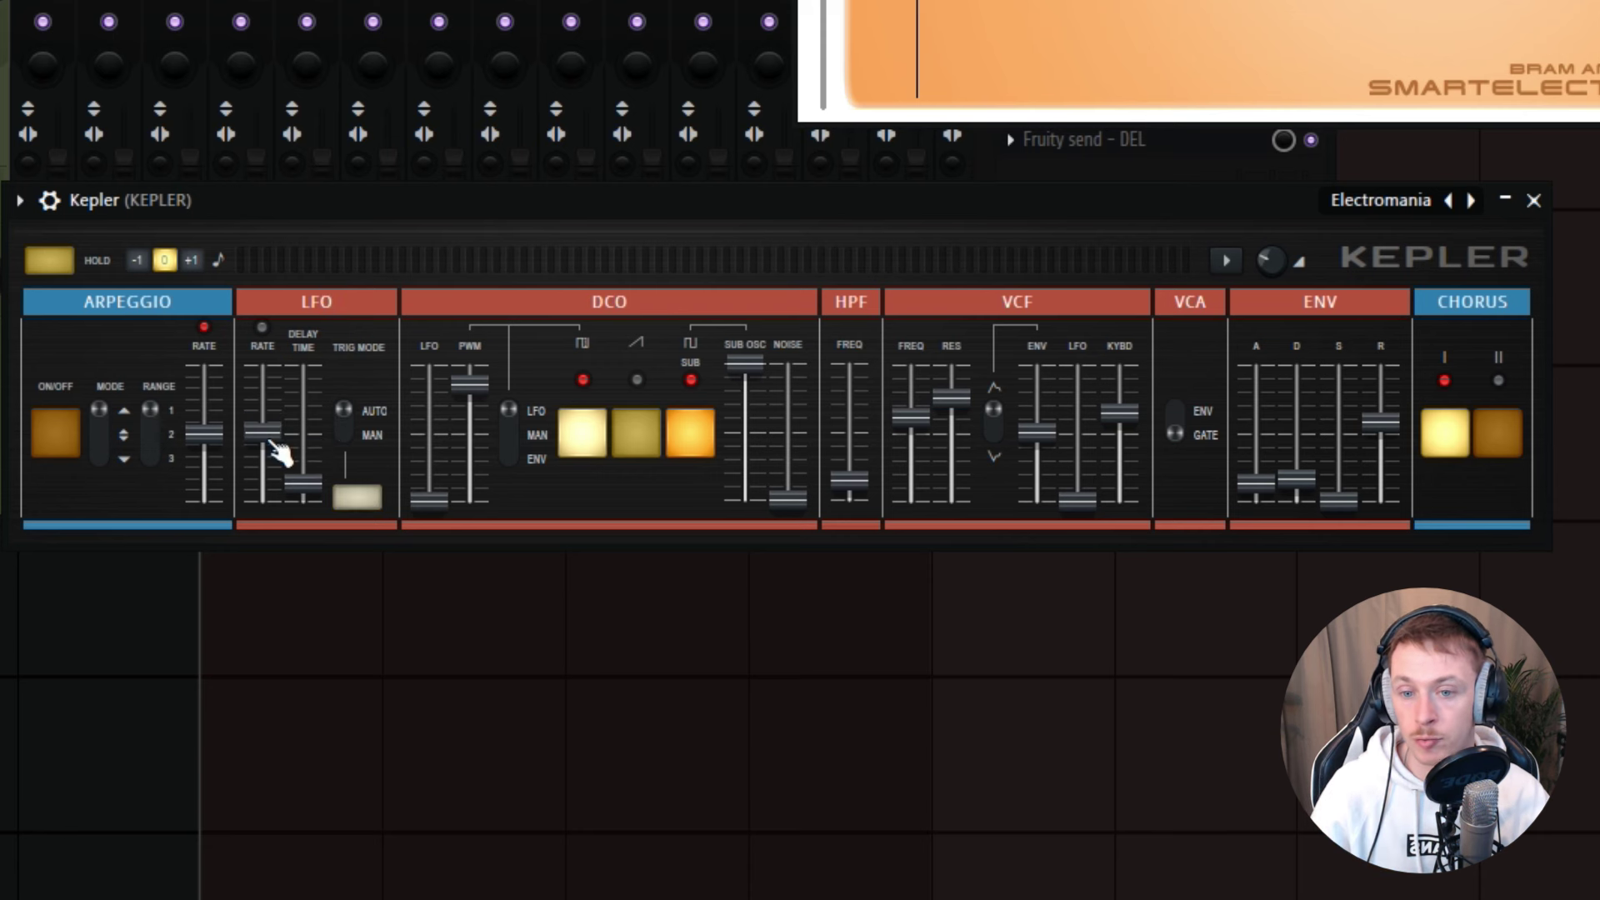
mouse_move(280, 454)
mouse_down()
mouse_move(264, 451)
mouse_move(264, 419)
mouse_move(264, 437)
mouse_up()
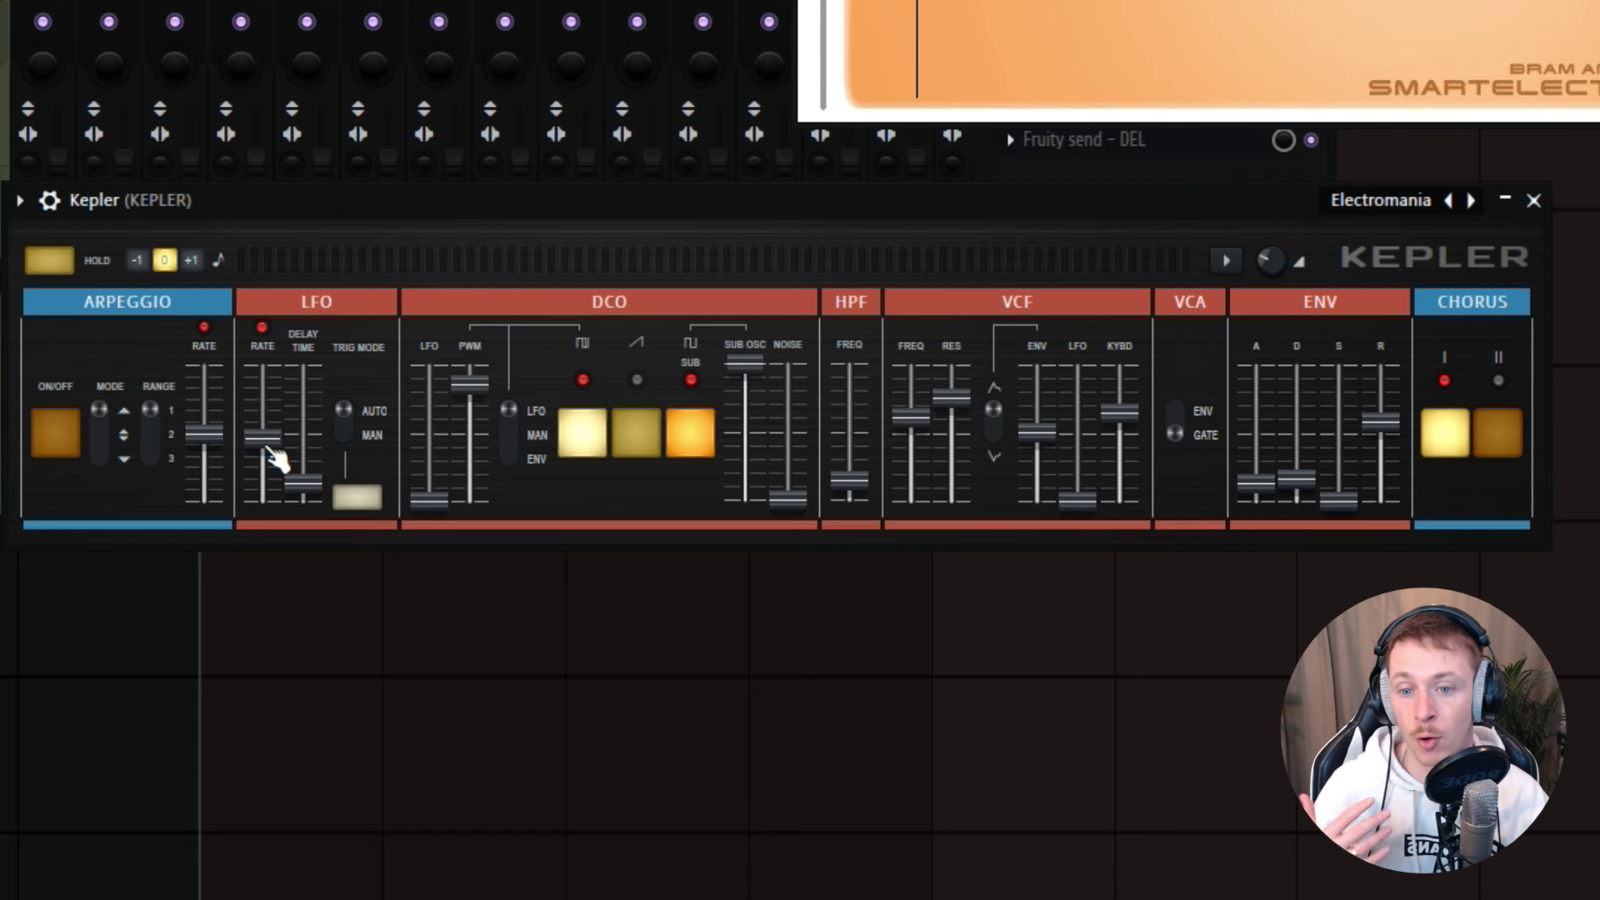
drag(270, 450, 270, 455)
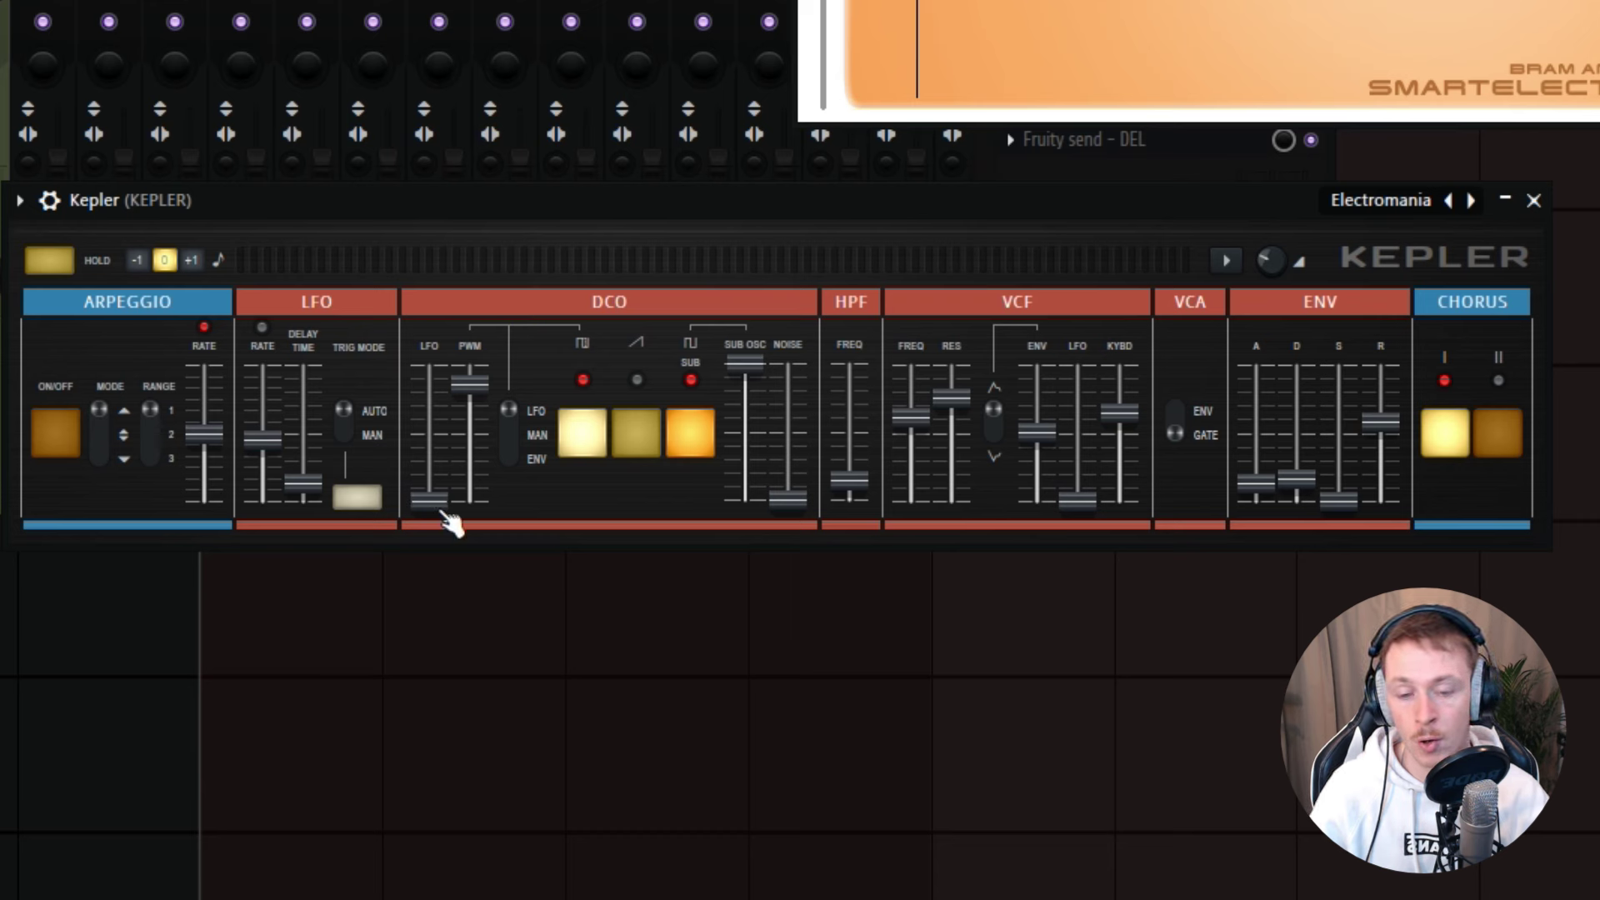
mouse_move(450, 513)
mouse_down()
mouse_move(450, 455)
mouse_move(450, 509)
mouse_up()
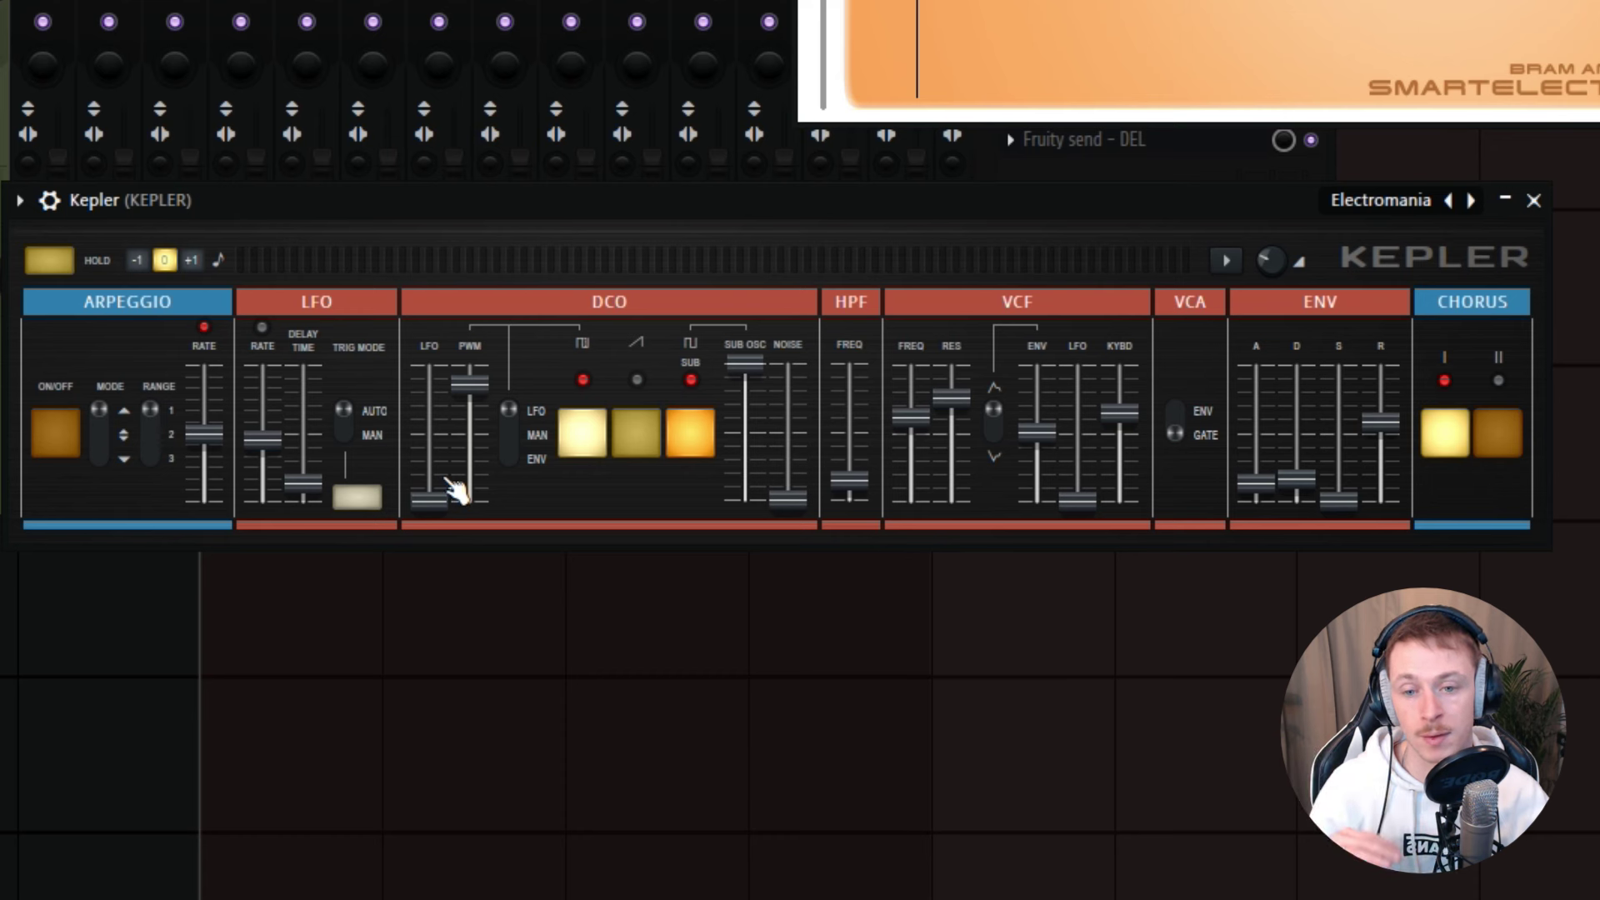
Step: Vary the DCO's LFO amount together with the LFO rate, taking the amount to full and finishing with the rate at minimum
drag(429, 492, 429, 401)
mouse_move(262, 439)
mouse_down()
mouse_move(263, 390)
mouse_move(263, 487)
mouse_move(263, 427)
mouse_up()
drag(430, 403, 446, 477)
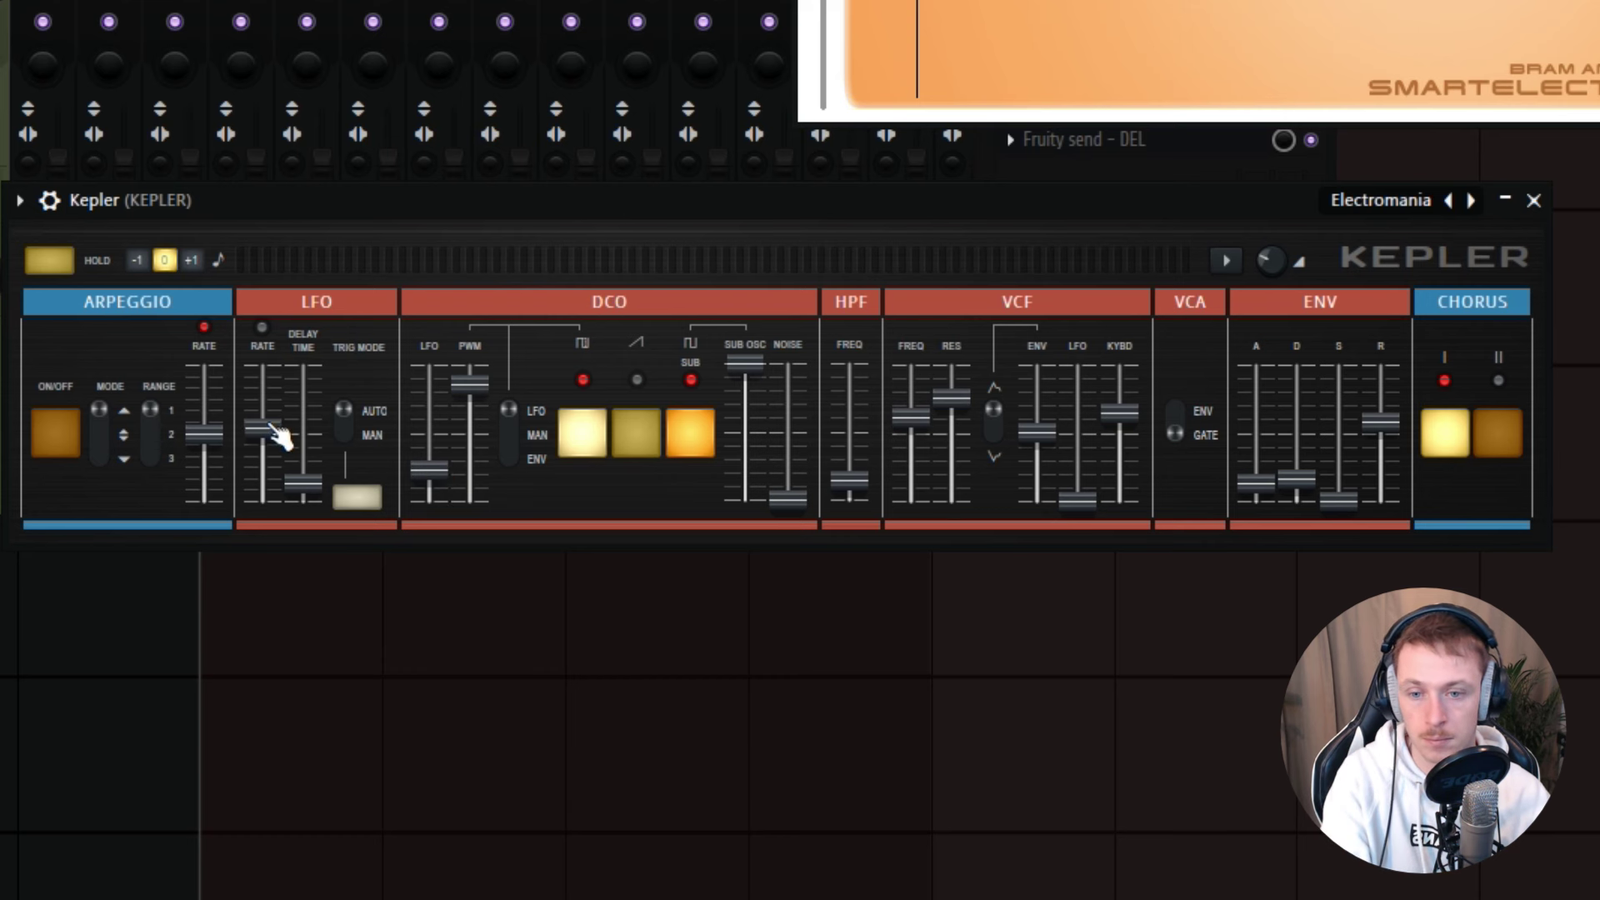
mouse_move(263, 427)
mouse_down()
mouse_move(263, 394)
mouse_move(282, 409)
mouse_up()
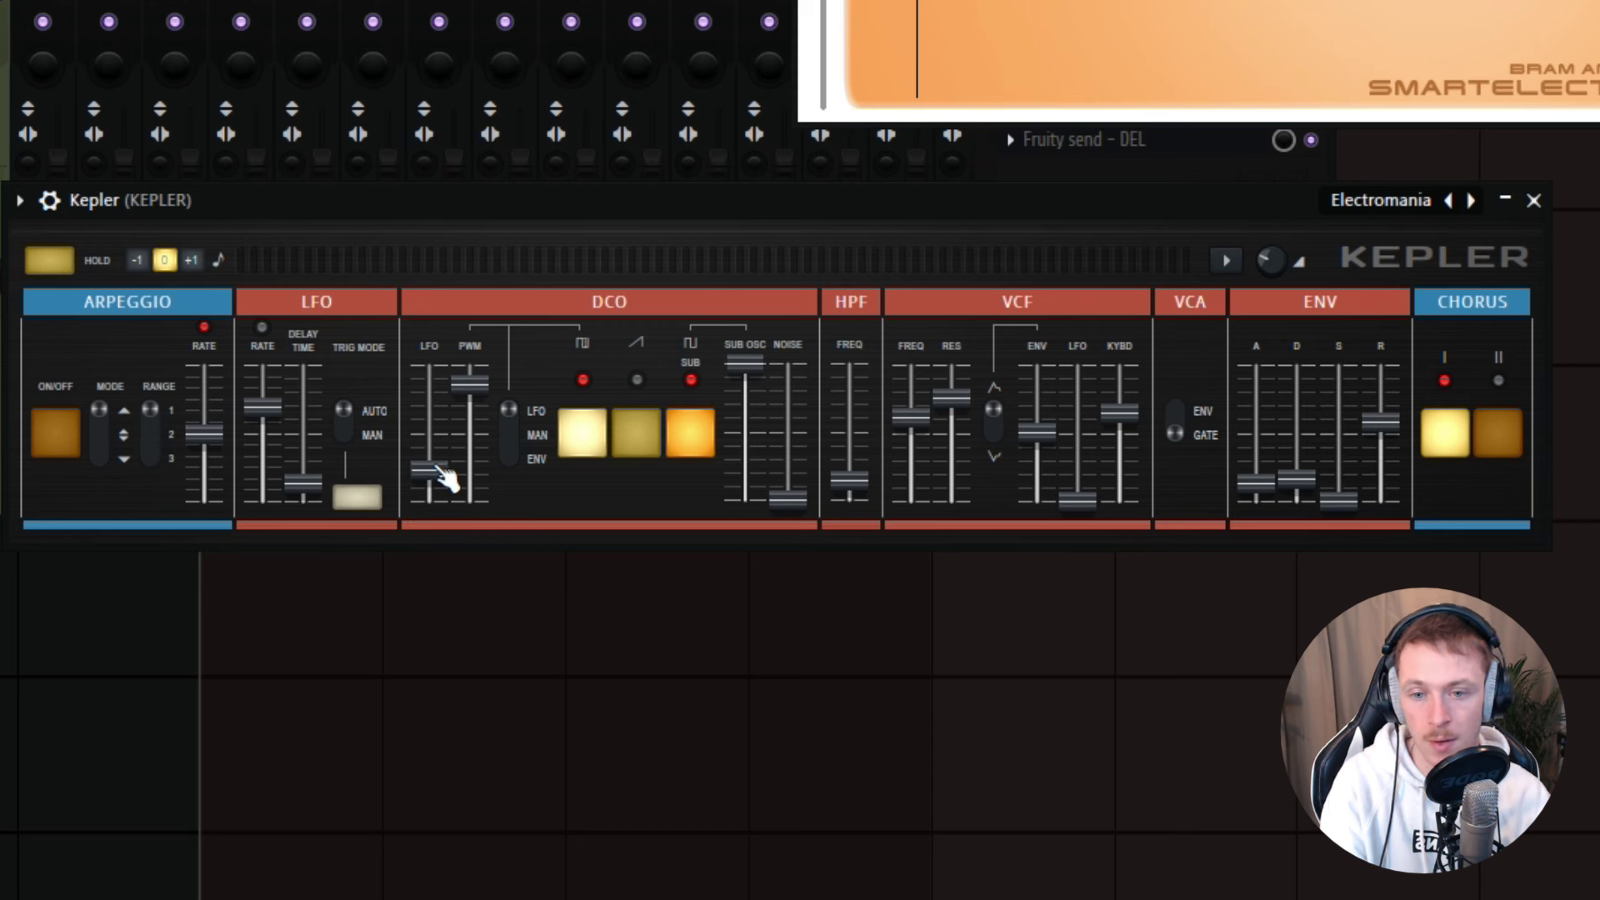
drag(433, 472, 435, 367)
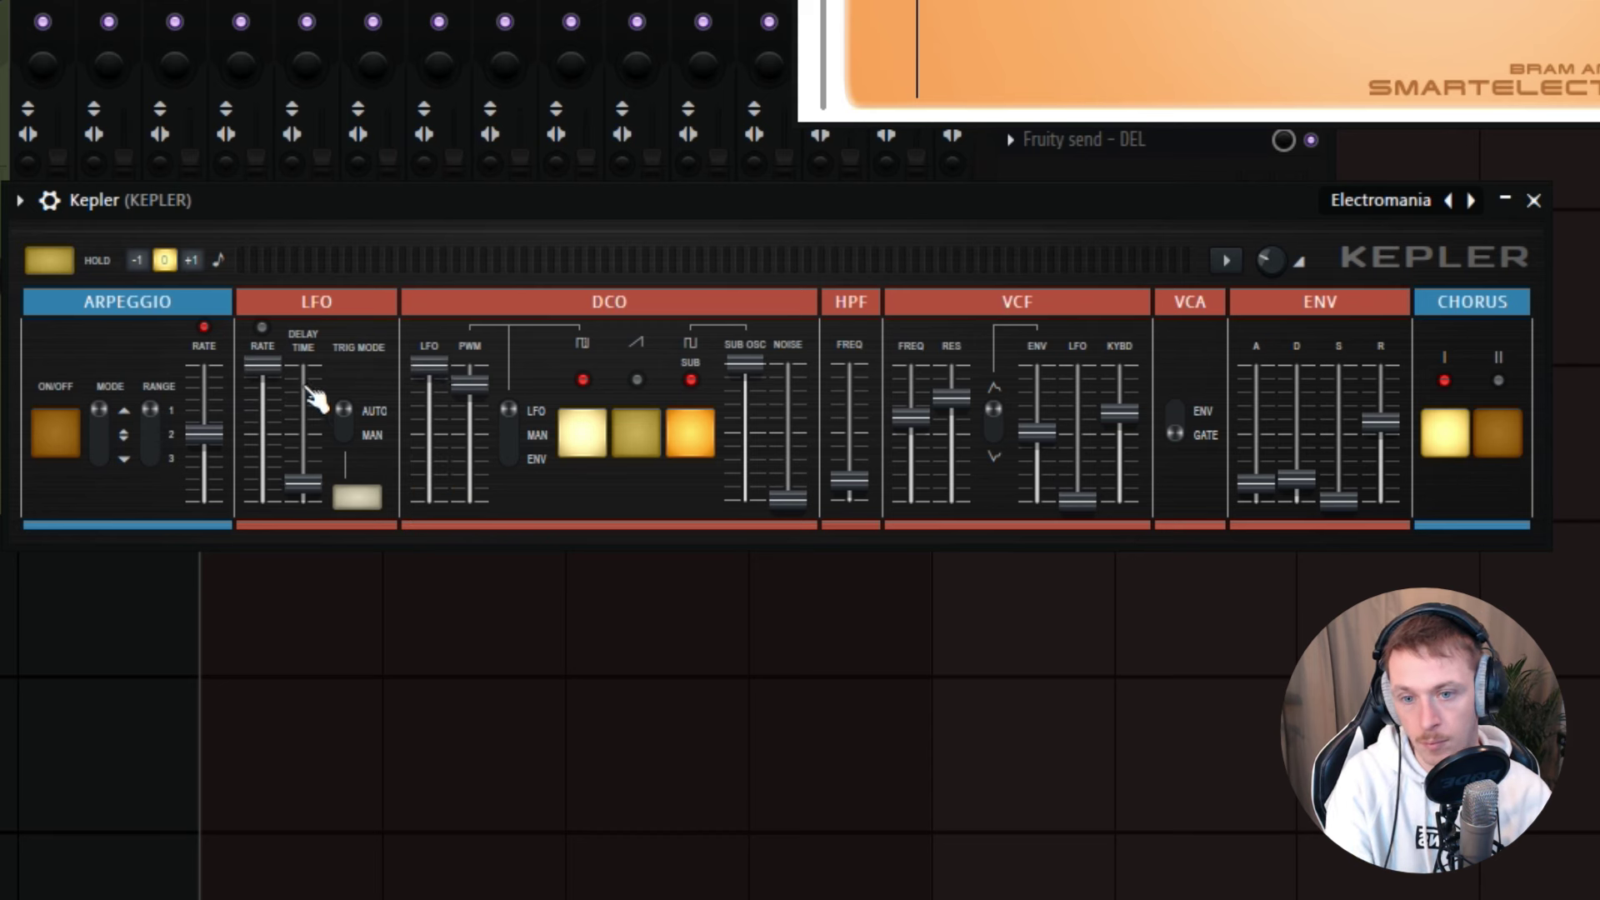
drag(271, 410, 284, 500)
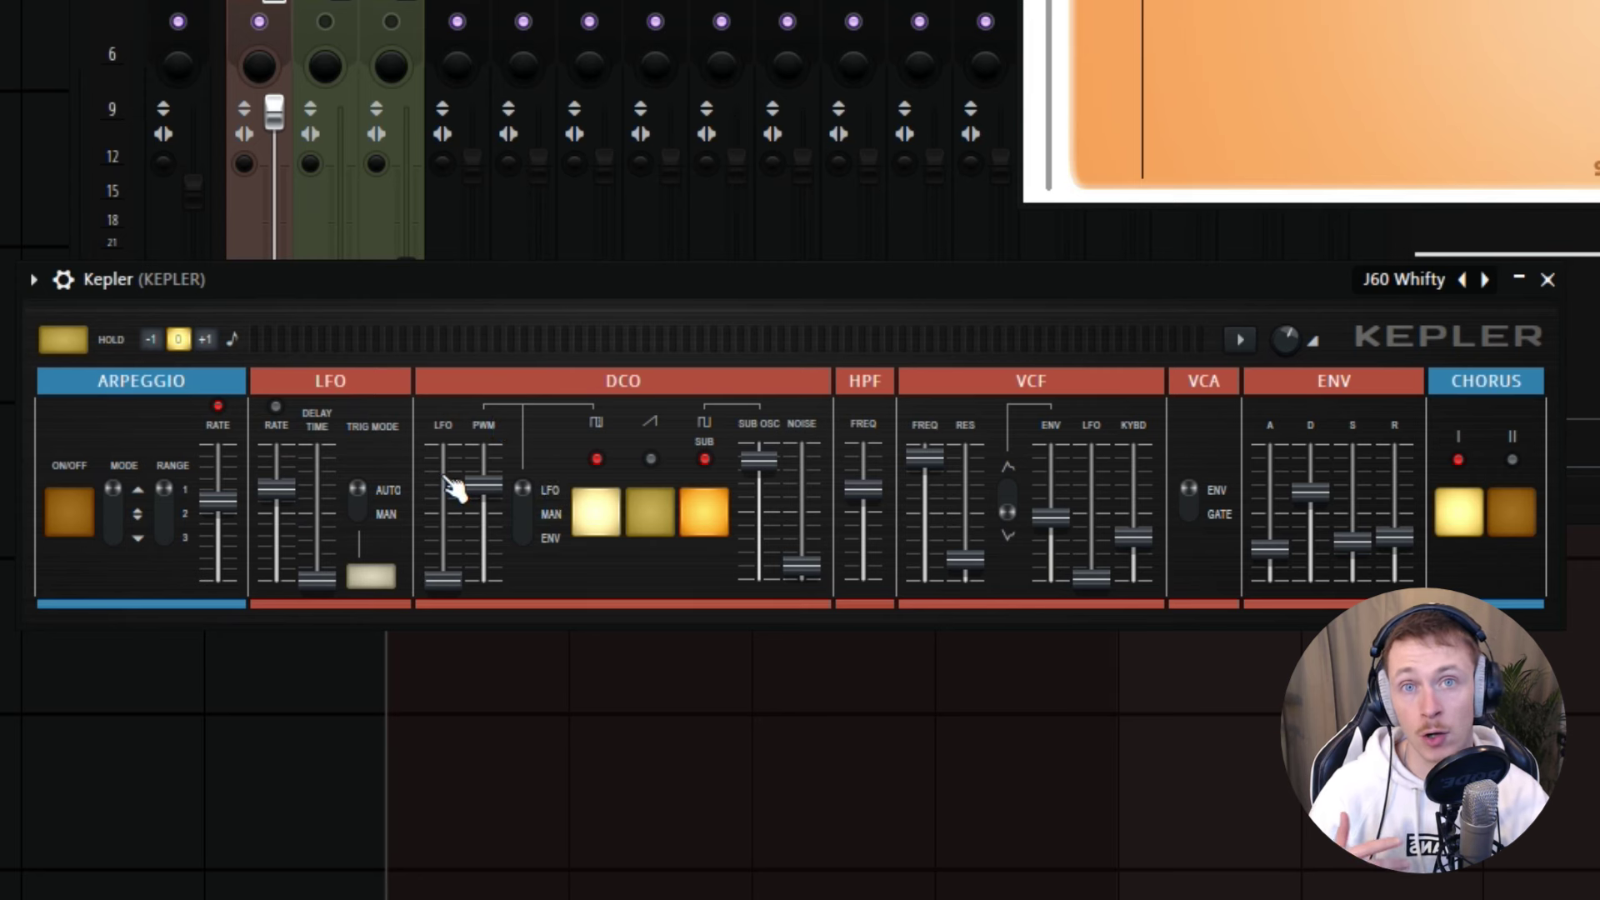
Step: Modulate the J60 Whifty filter with a near-maximum VCF LFO amount, a slightly lowered VCF frequency and an LFO rate just below mid-range
drag(1102, 444, 1056, 367)
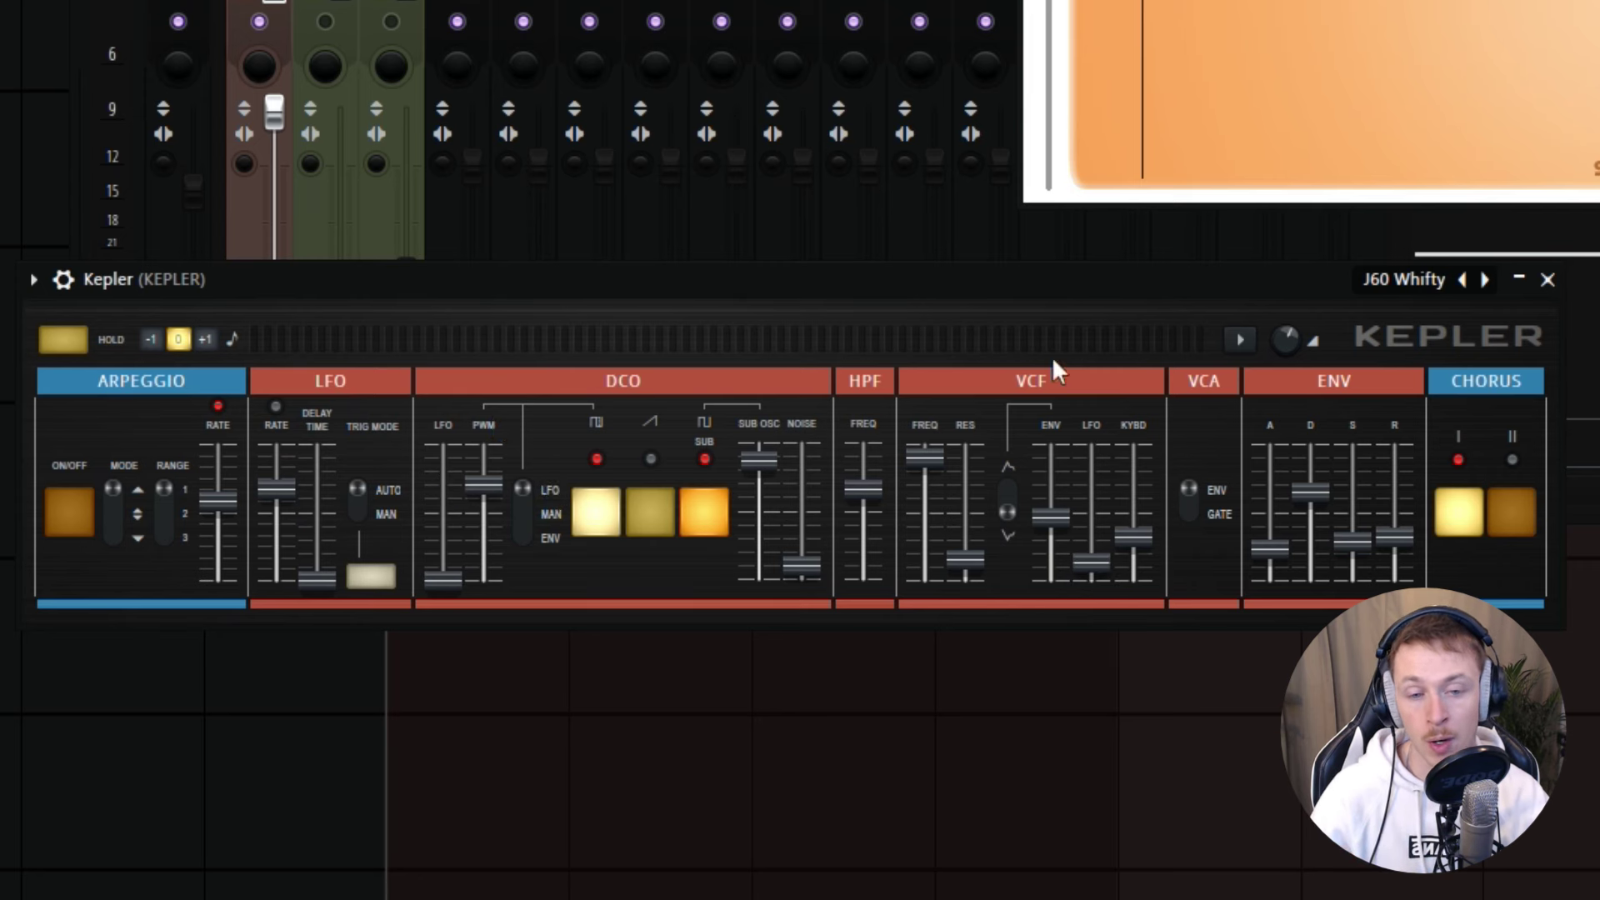
drag(1109, 560, 1099, 464)
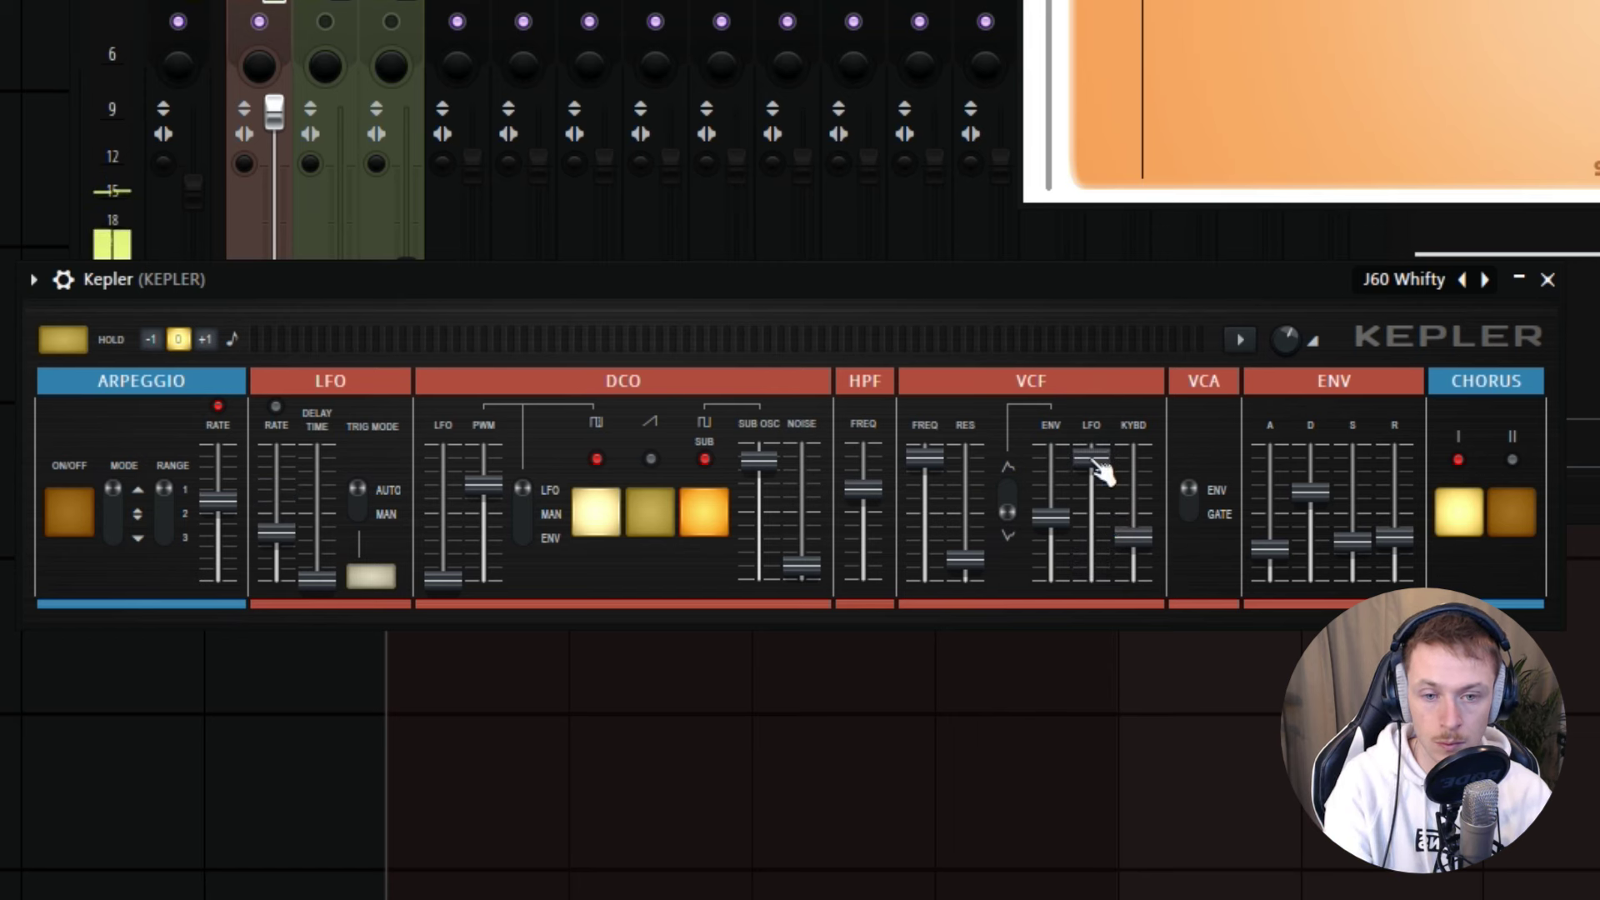
drag(925, 455, 926, 478)
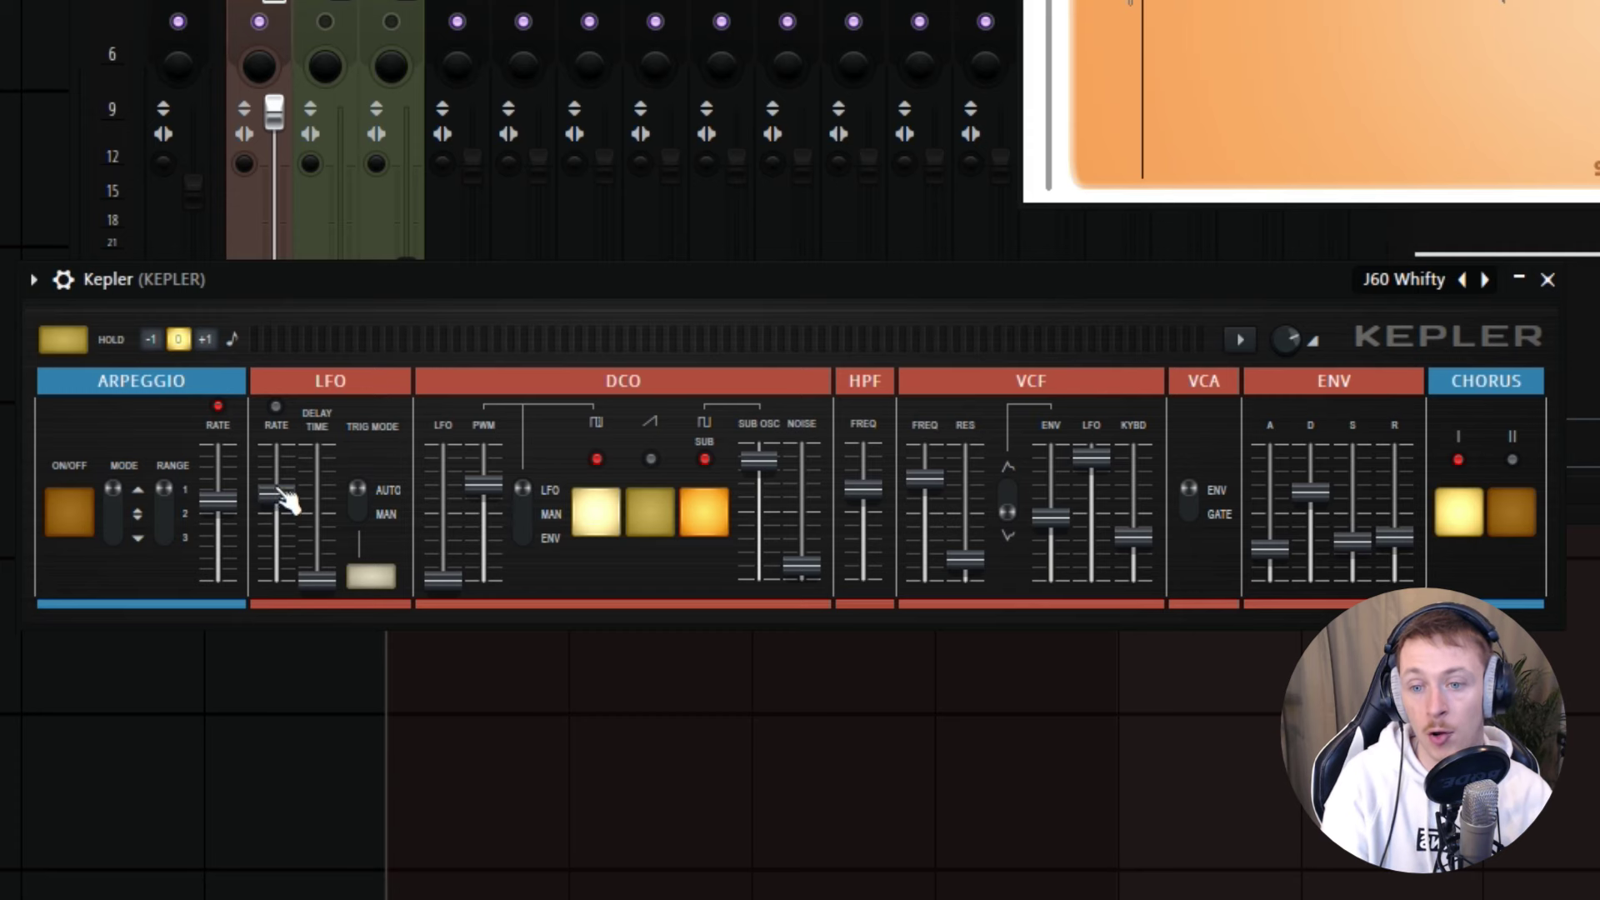
drag(288, 500, 283, 536)
mouse_move(276, 535)
mouse_down()
mouse_move(277, 475)
mouse_move(277, 550)
mouse_move(277, 497)
mouse_move(277, 521)
mouse_up()
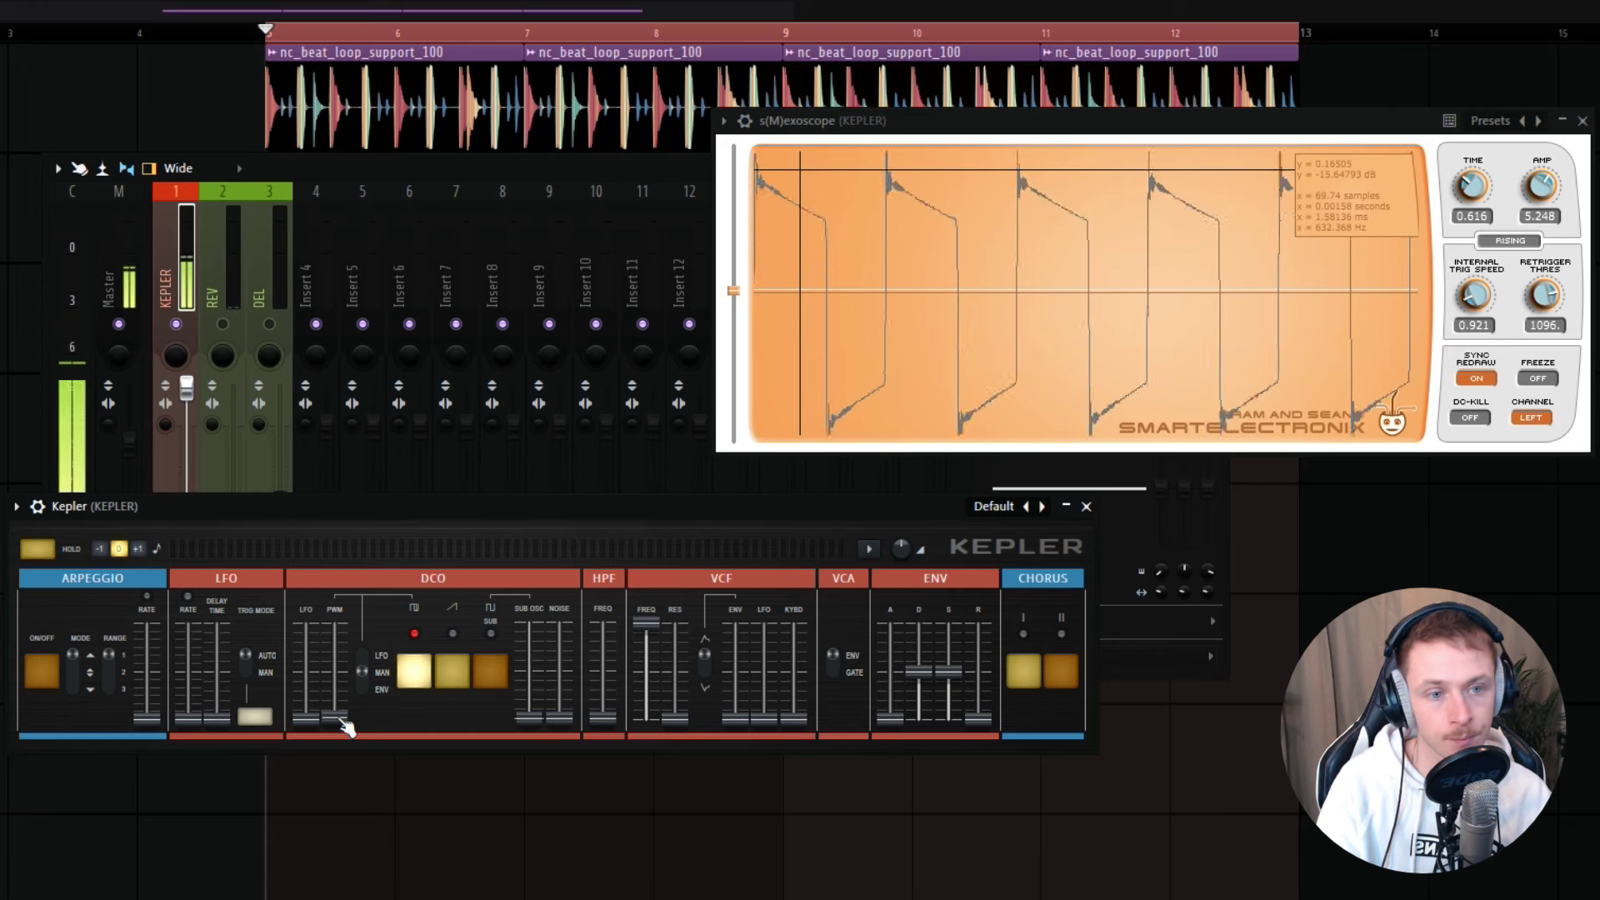
Step: Try raising the manual pulse width of the Default preset's pulse wave and return it to minimum
mouse_move(341, 720)
mouse_down()
mouse_move(334, 641)
mouse_move(334, 718)
mouse_up()
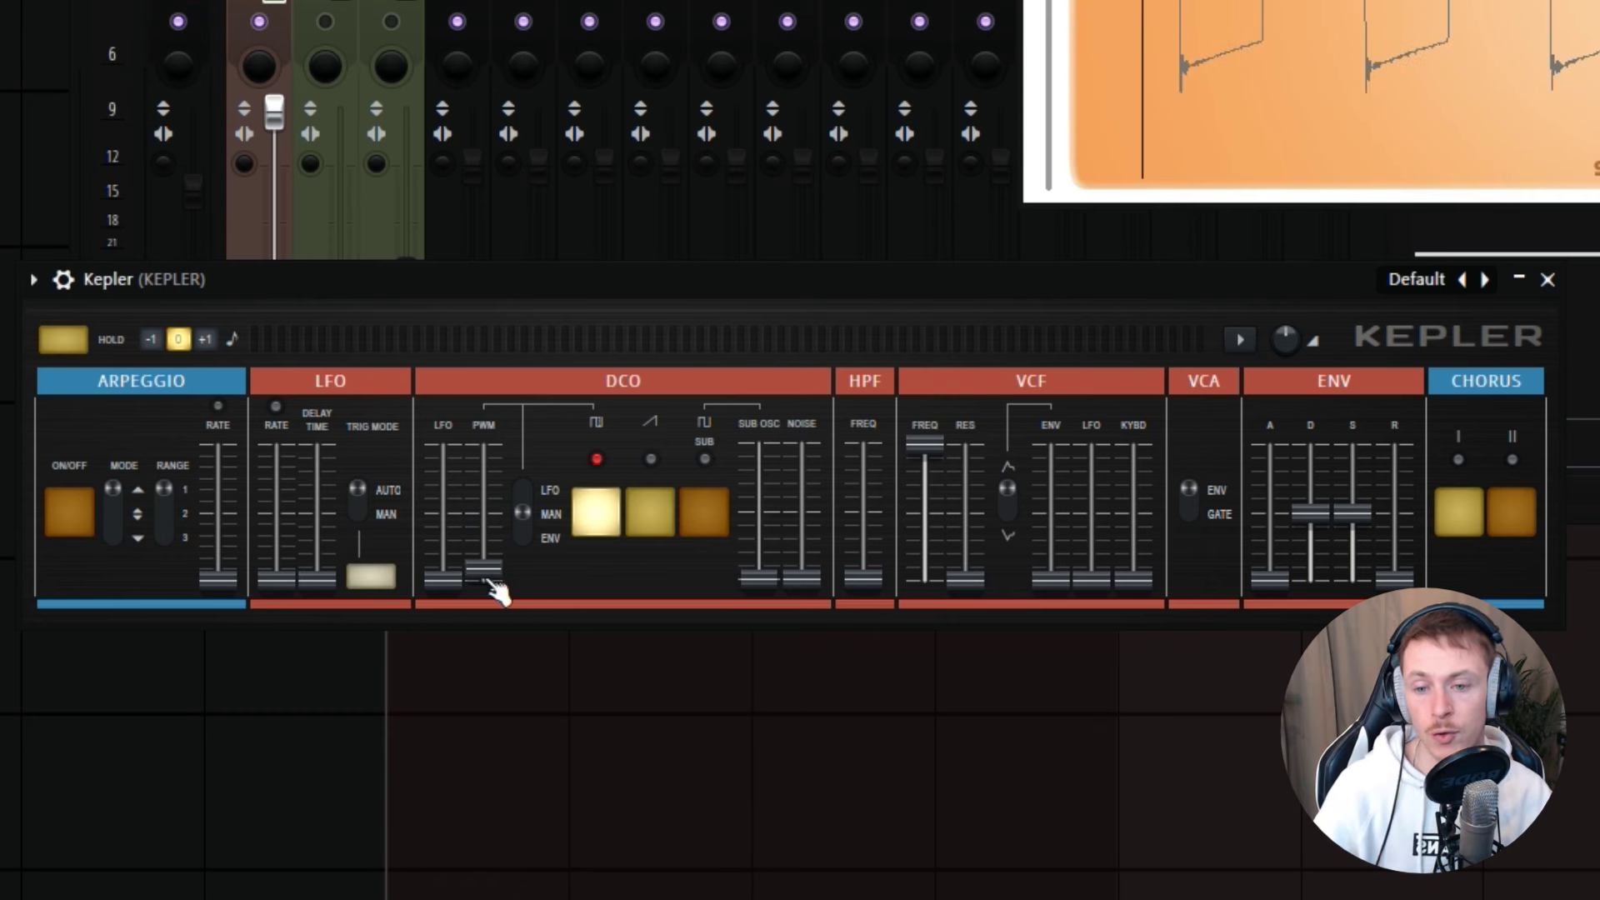
drag(484, 578, 485, 538)
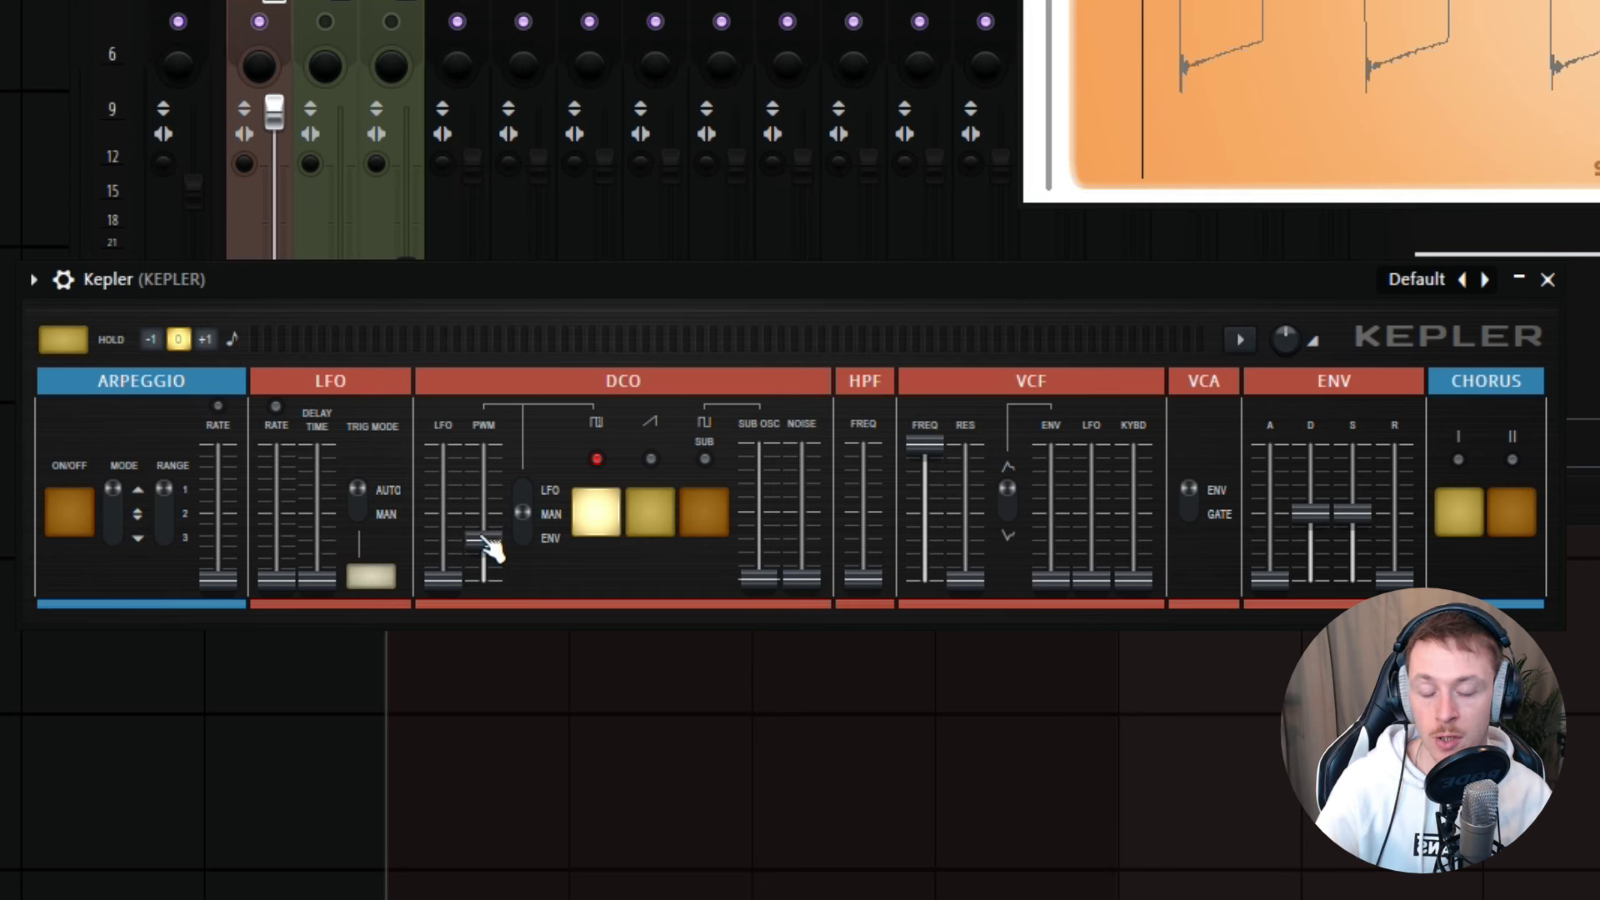
drag(487, 541, 486, 579)
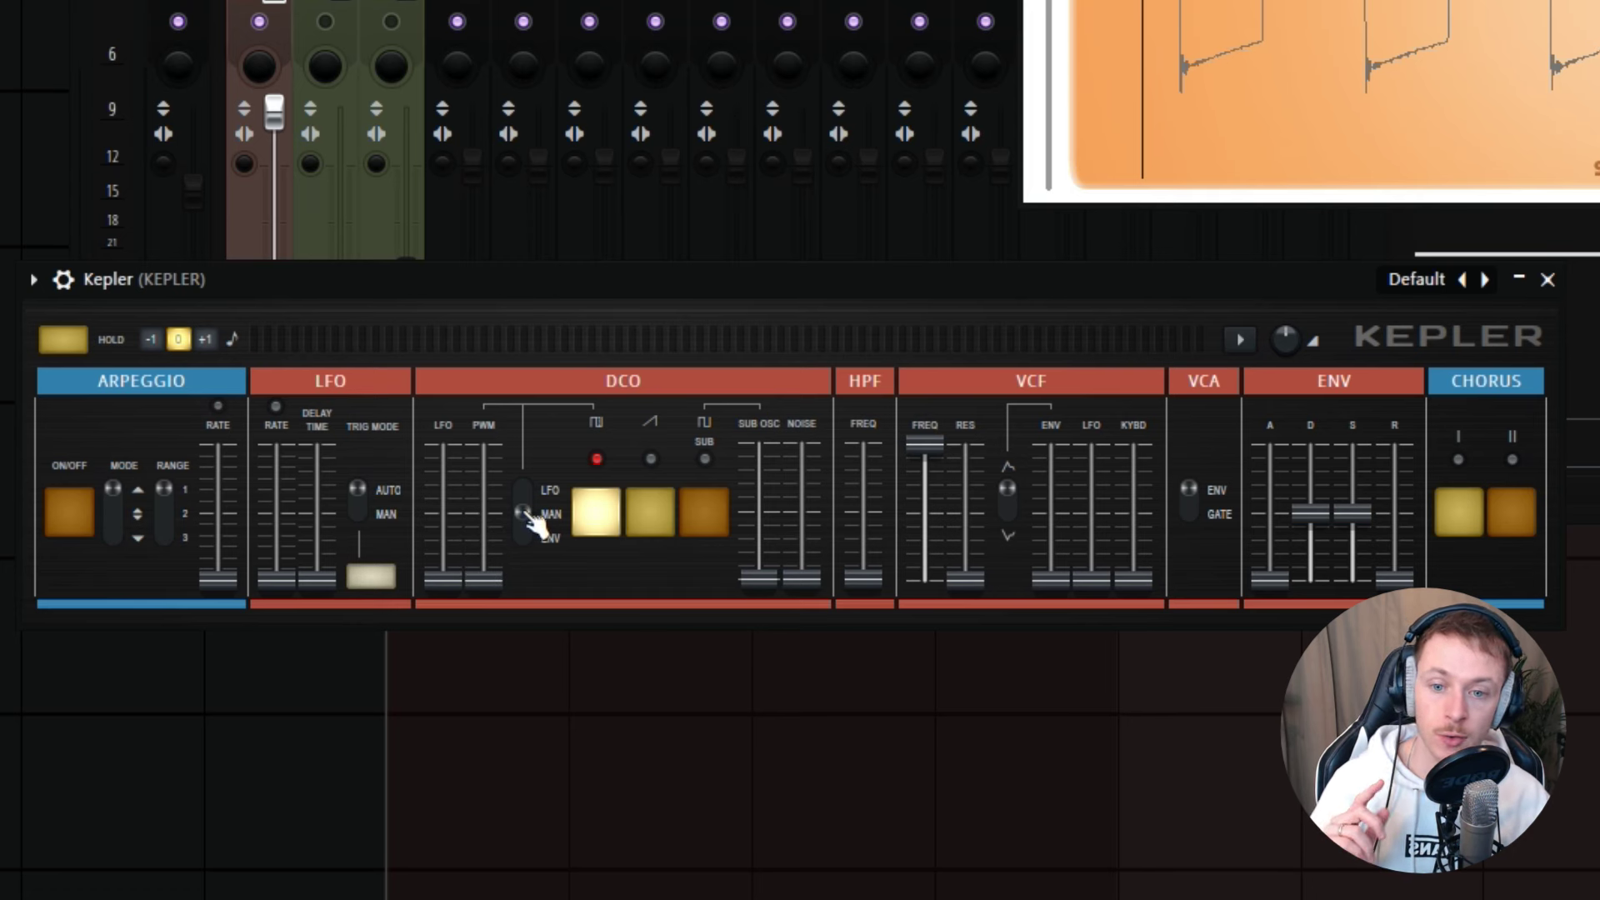
Step: Switch the DCO's pulse-width modulation source to LFO and raise the DCO's LFO amount very slightly
drag(534, 514, 528, 498)
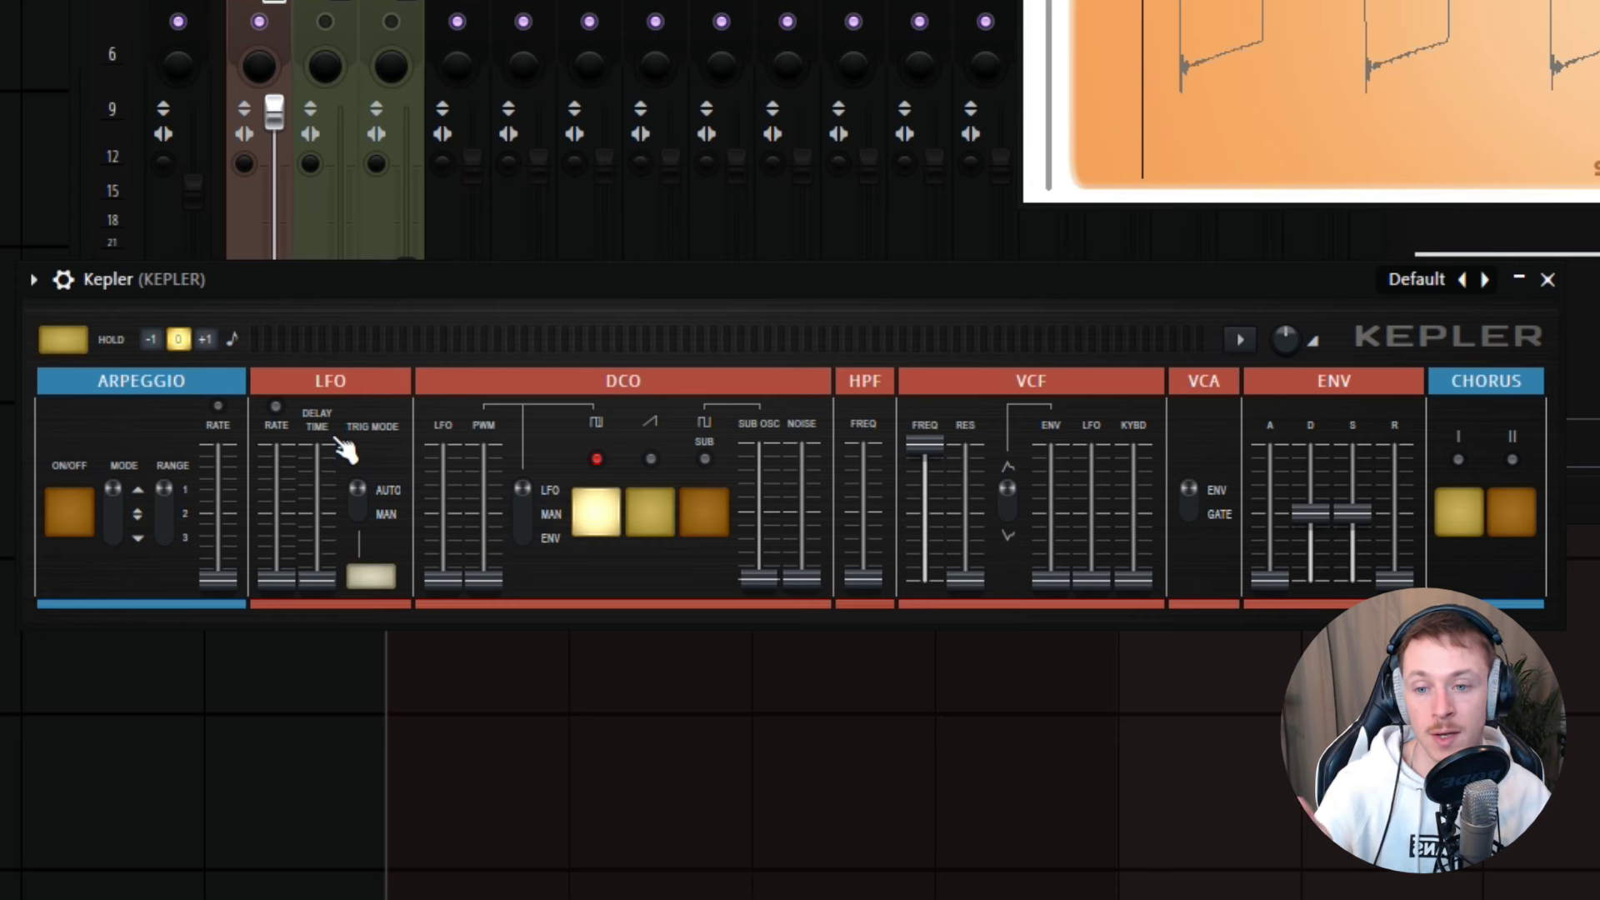
mouse_move(451, 581)
mouse_down()
mouse_move(451, 510)
mouse_move(460, 581)
mouse_up()
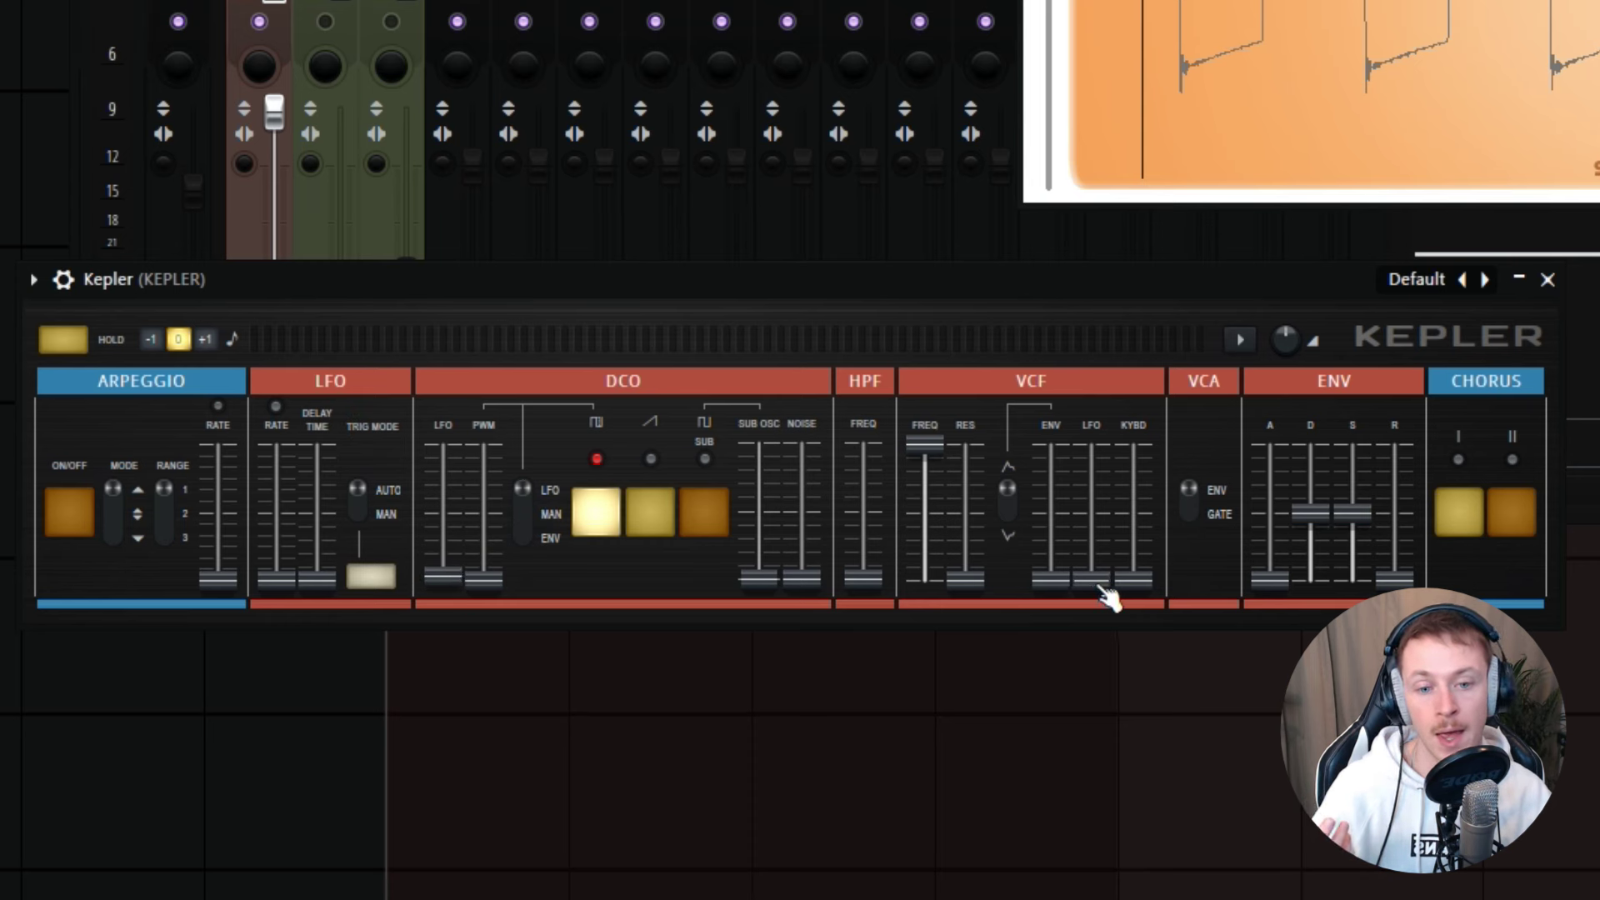
mouse_move(1091, 579)
mouse_down()
mouse_move(1091, 522)
mouse_move(1099, 588)
mouse_up()
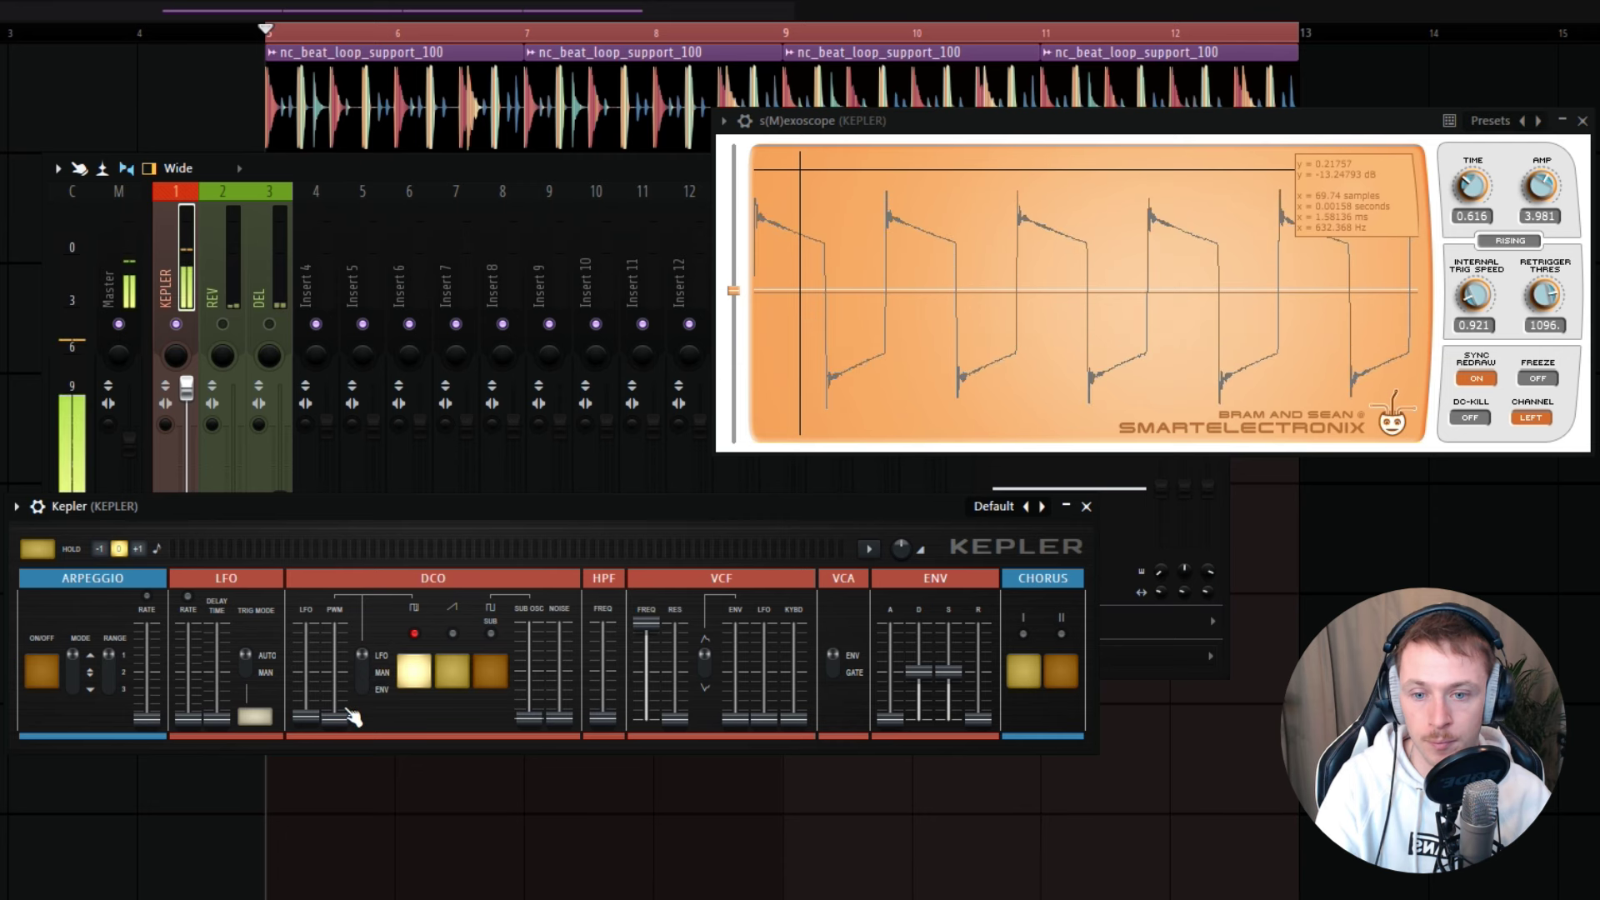
Step: Set the LFO rate to about mid-range and sweep the PWM depth up to about three-quarters and back down to a low level
drag(334, 713, 334, 646)
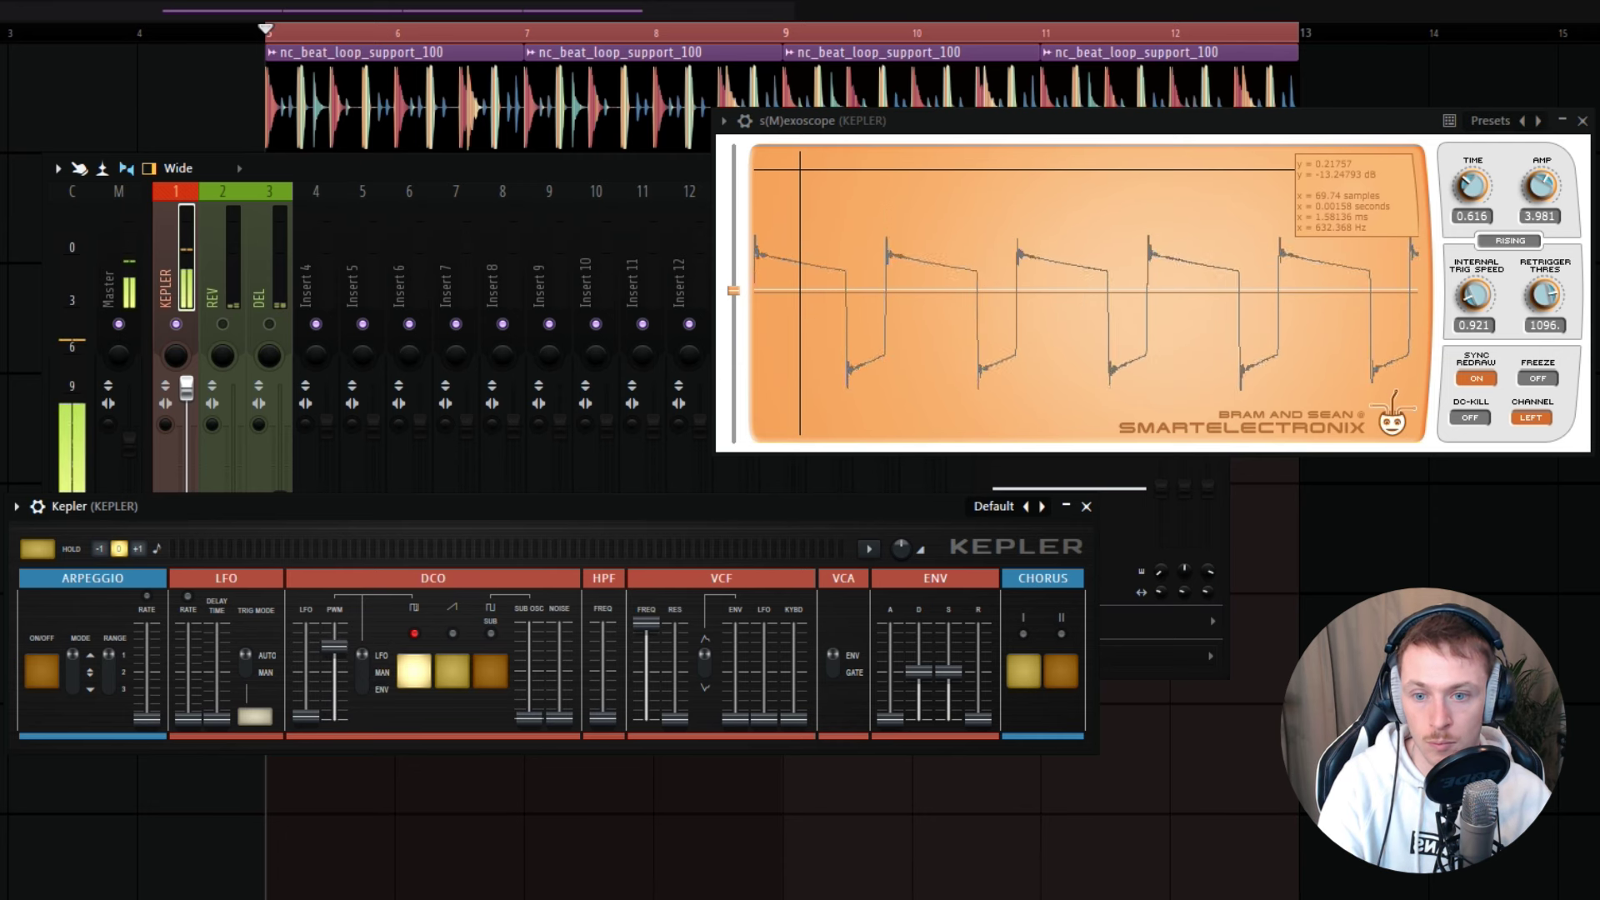
drag(190, 719, 190, 667)
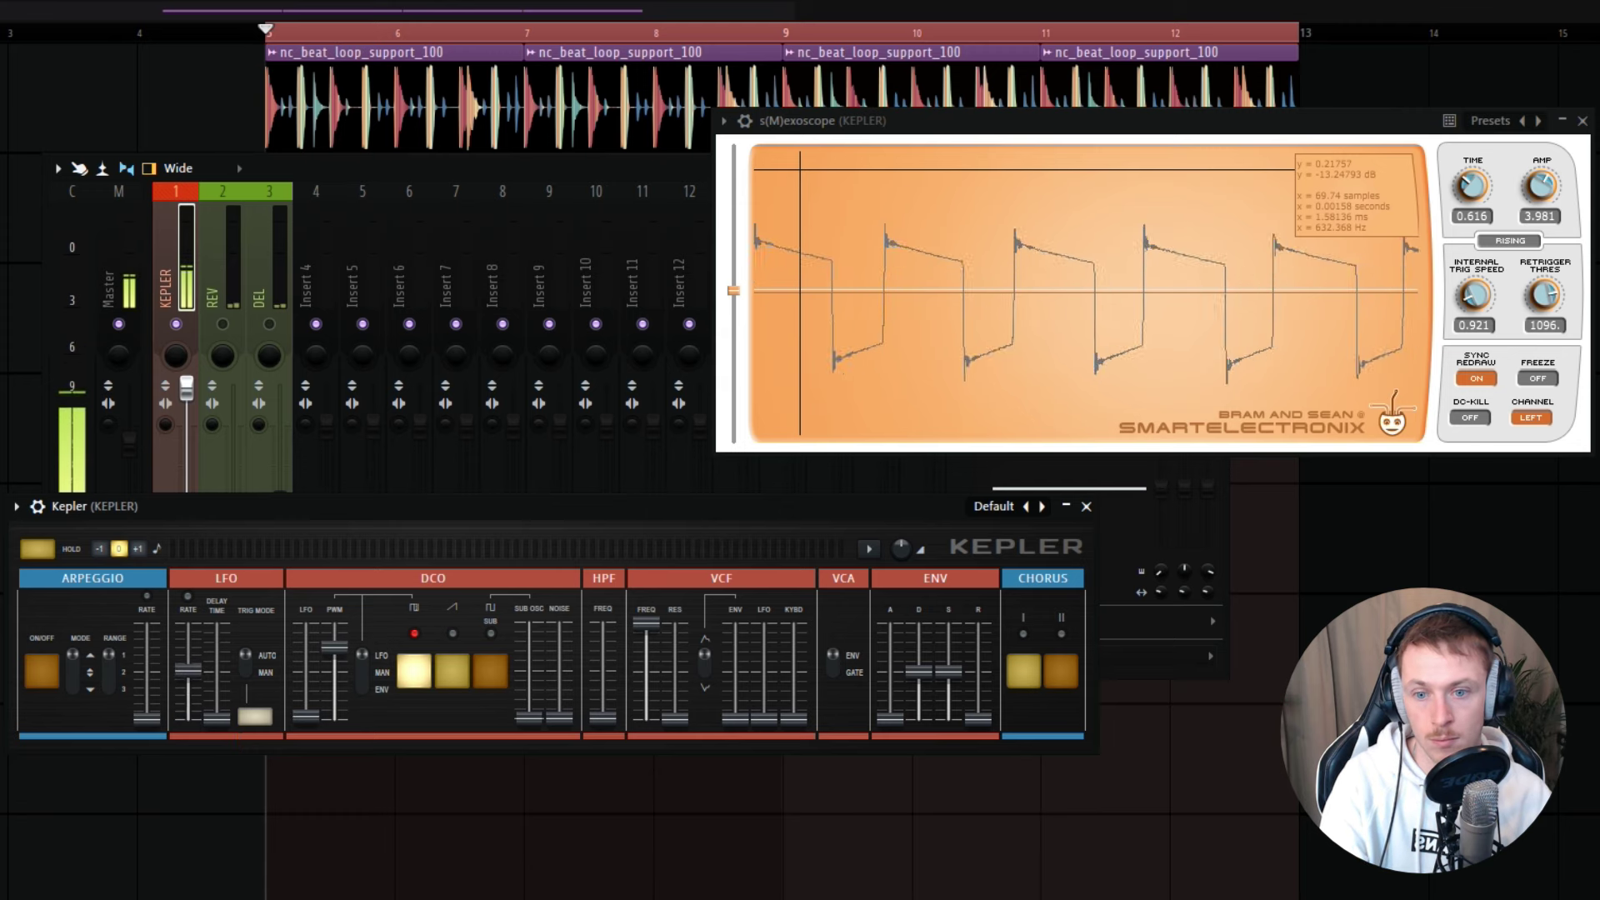
mouse_move(267, 841)
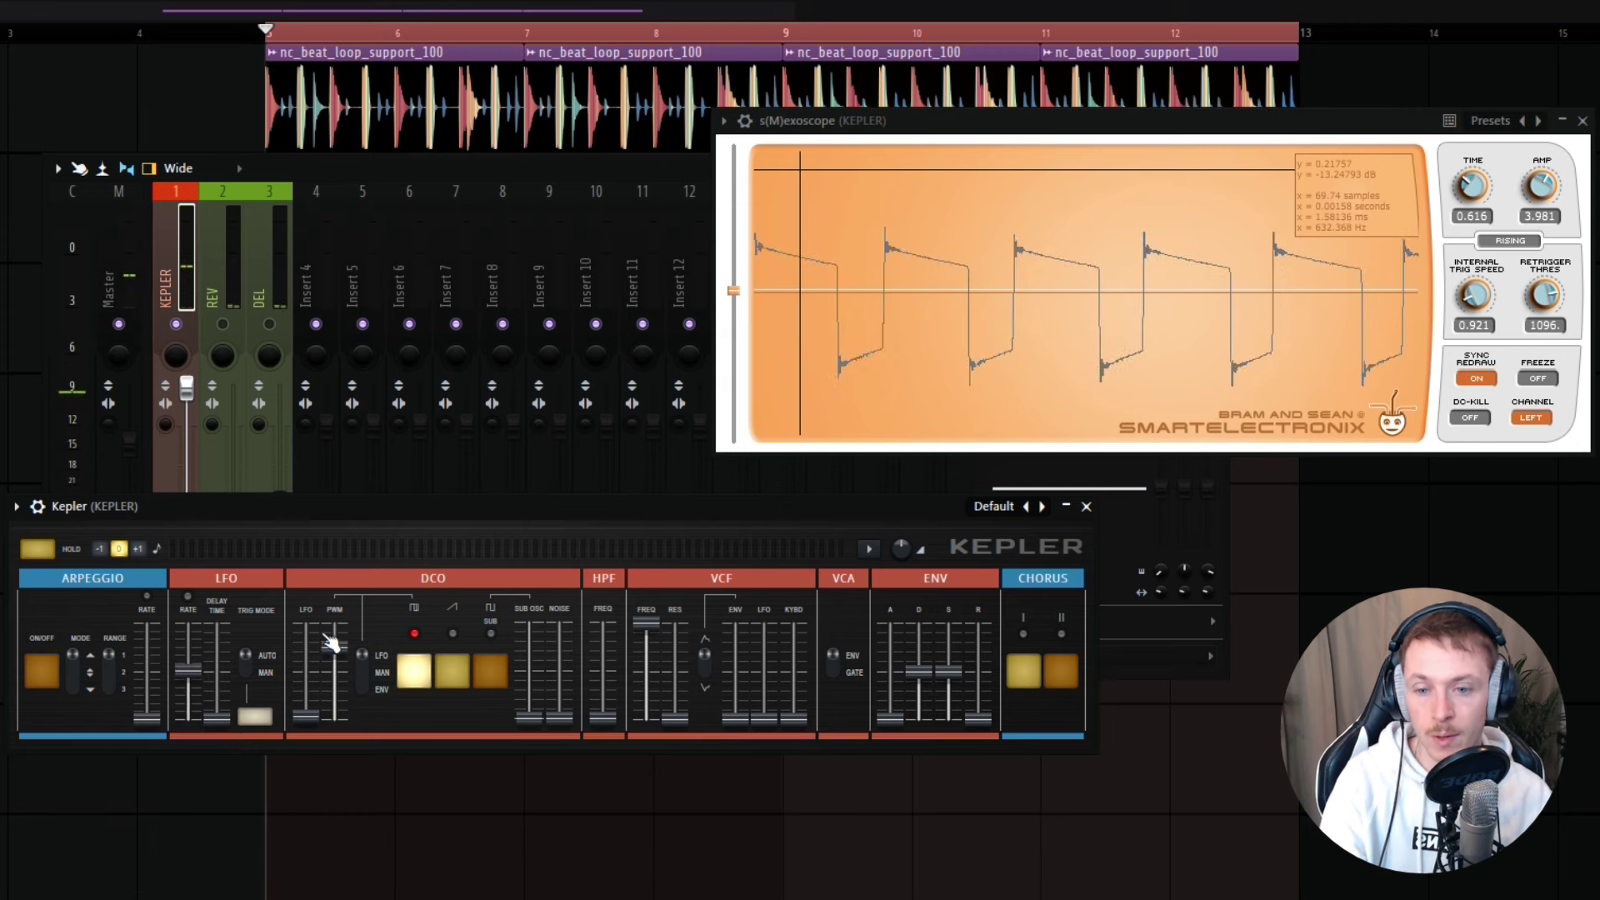
drag(332, 645, 349, 702)
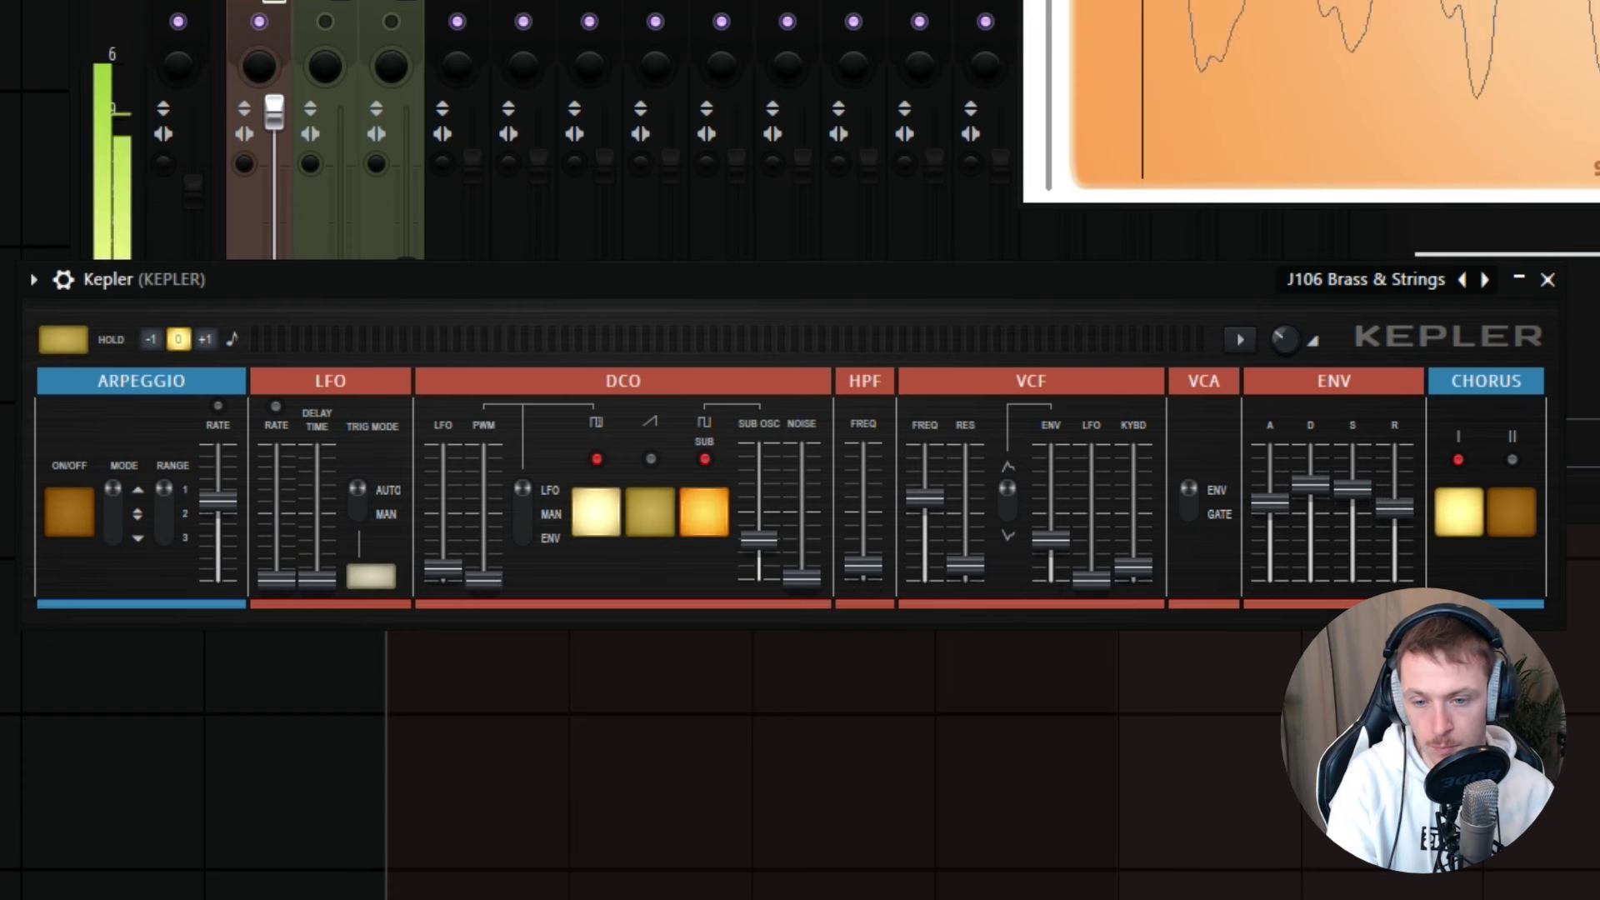
Step: Raise the PWM depth of J106 Brass & Strings to about three-quarters and set its LFO rate to about mid-range
drag(483, 562, 484, 498)
drag(279, 595, 279, 498)
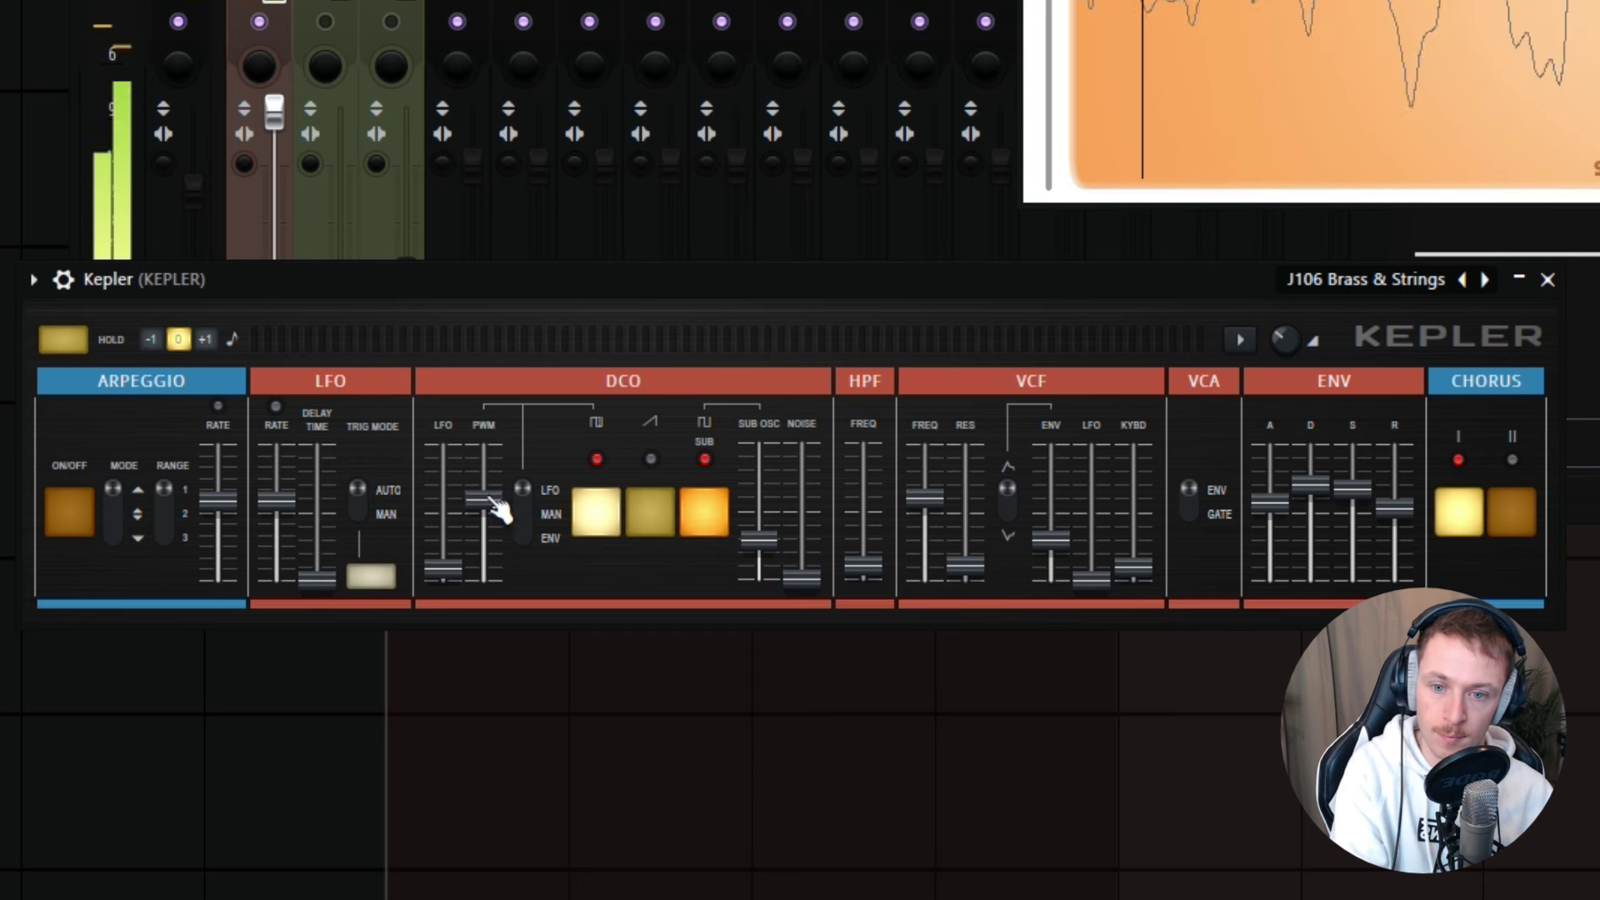
drag(484, 499, 484, 468)
mouse_move(276, 498)
mouse_down()
mouse_move(276, 458)
mouse_move(275, 513)
mouse_up()
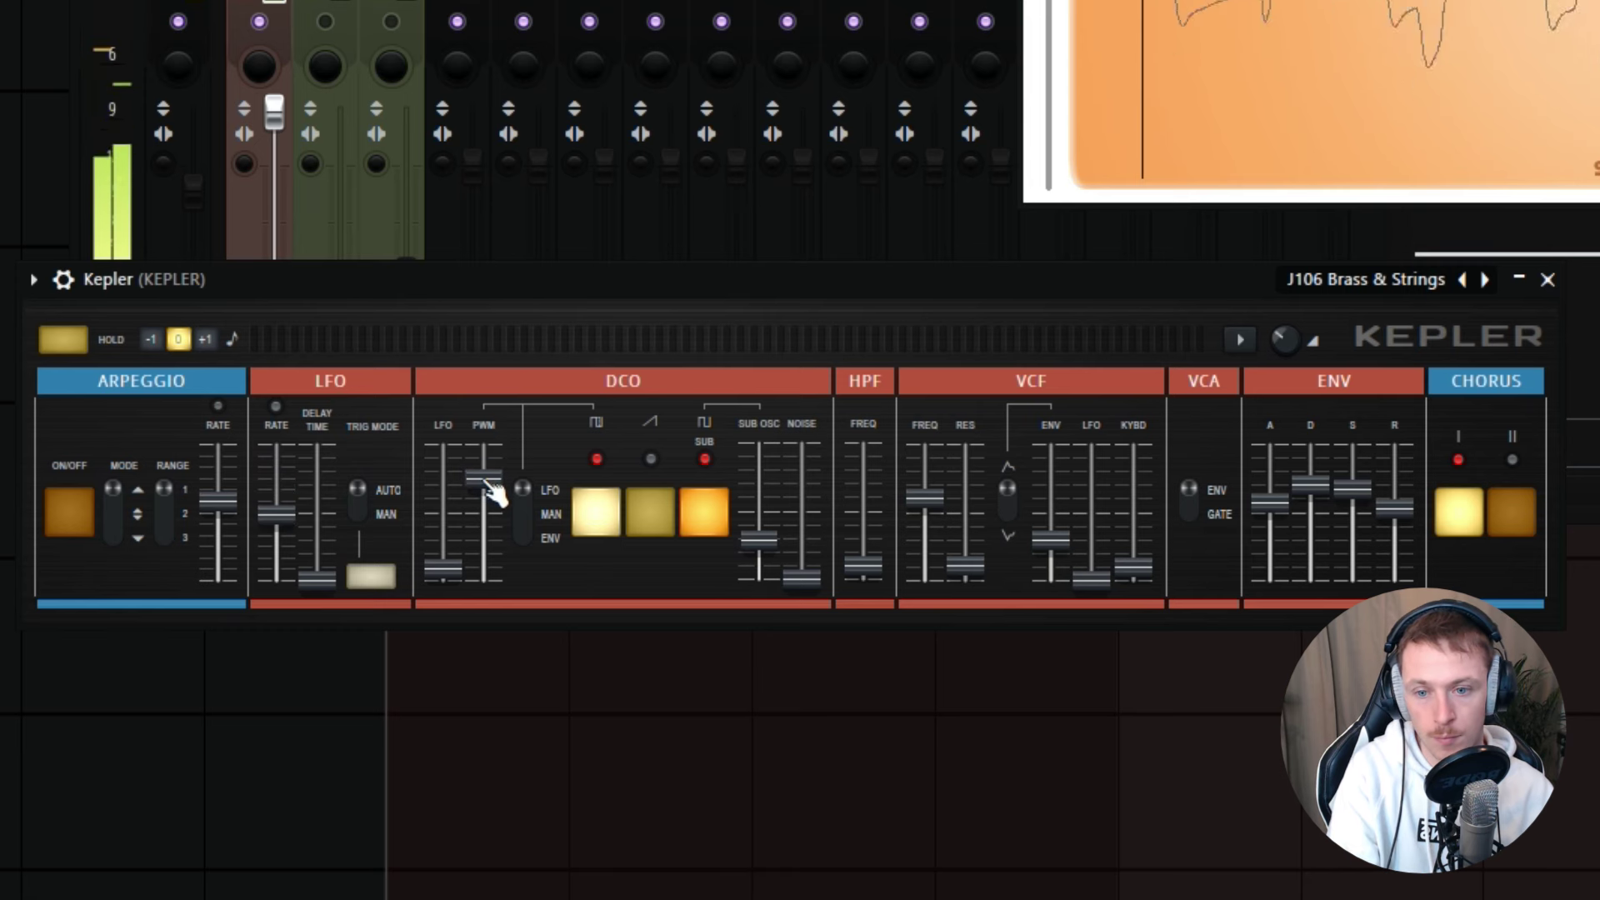
drag(483, 477, 484, 474)
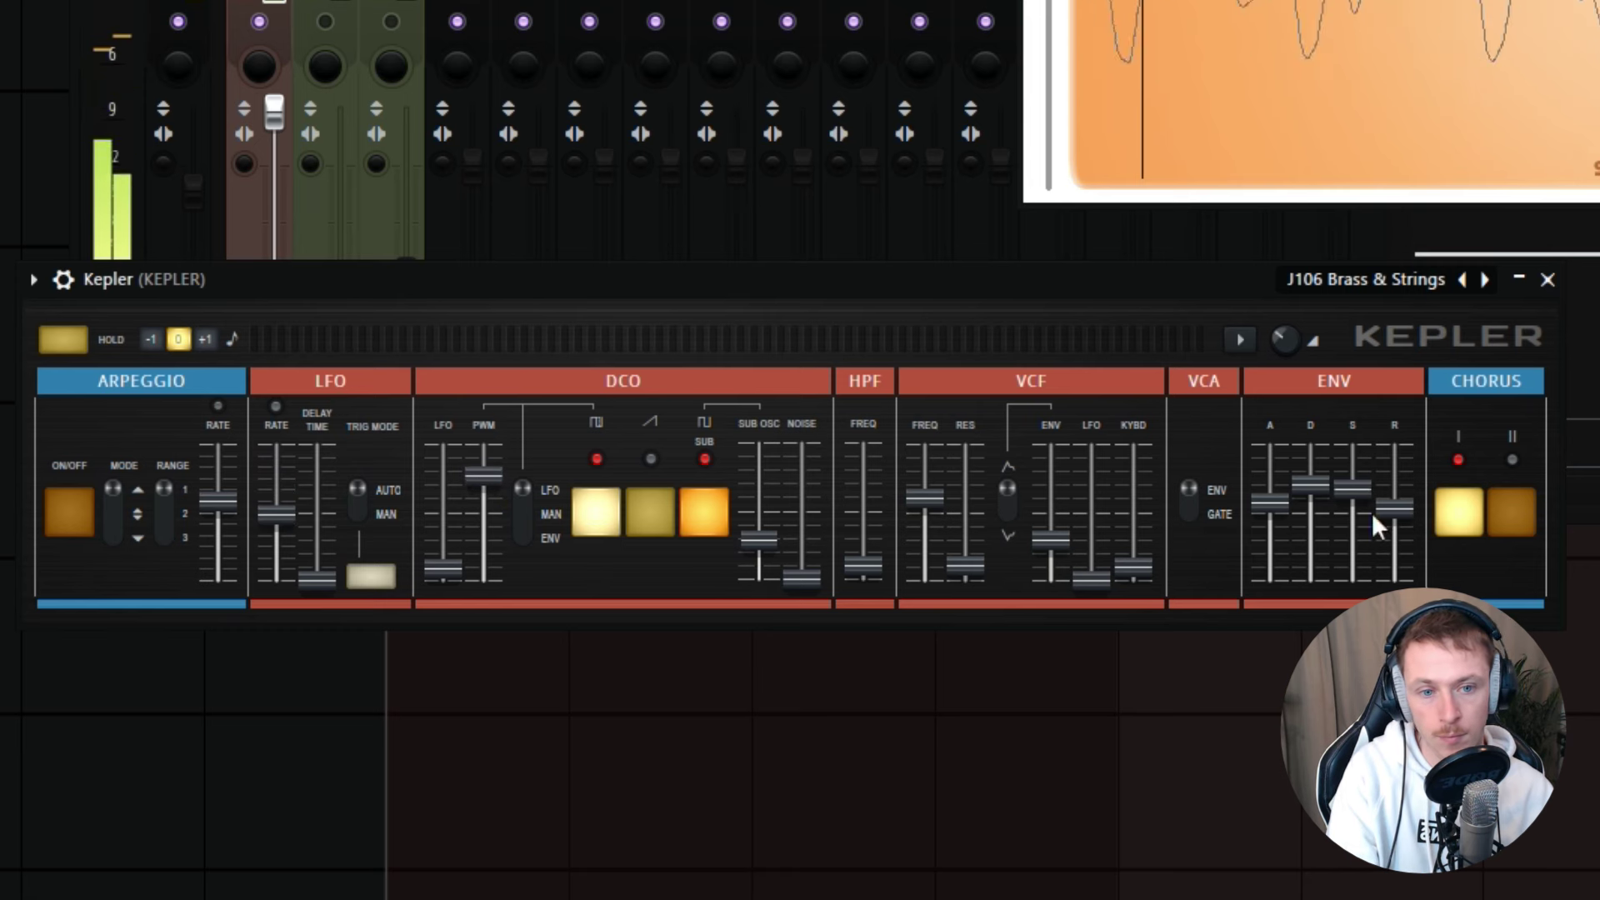
Step: Raise the synth's output volume to about mid-range and try the high-pass filter frequency at about three-quarters
drag(1287, 348, 1287, 334)
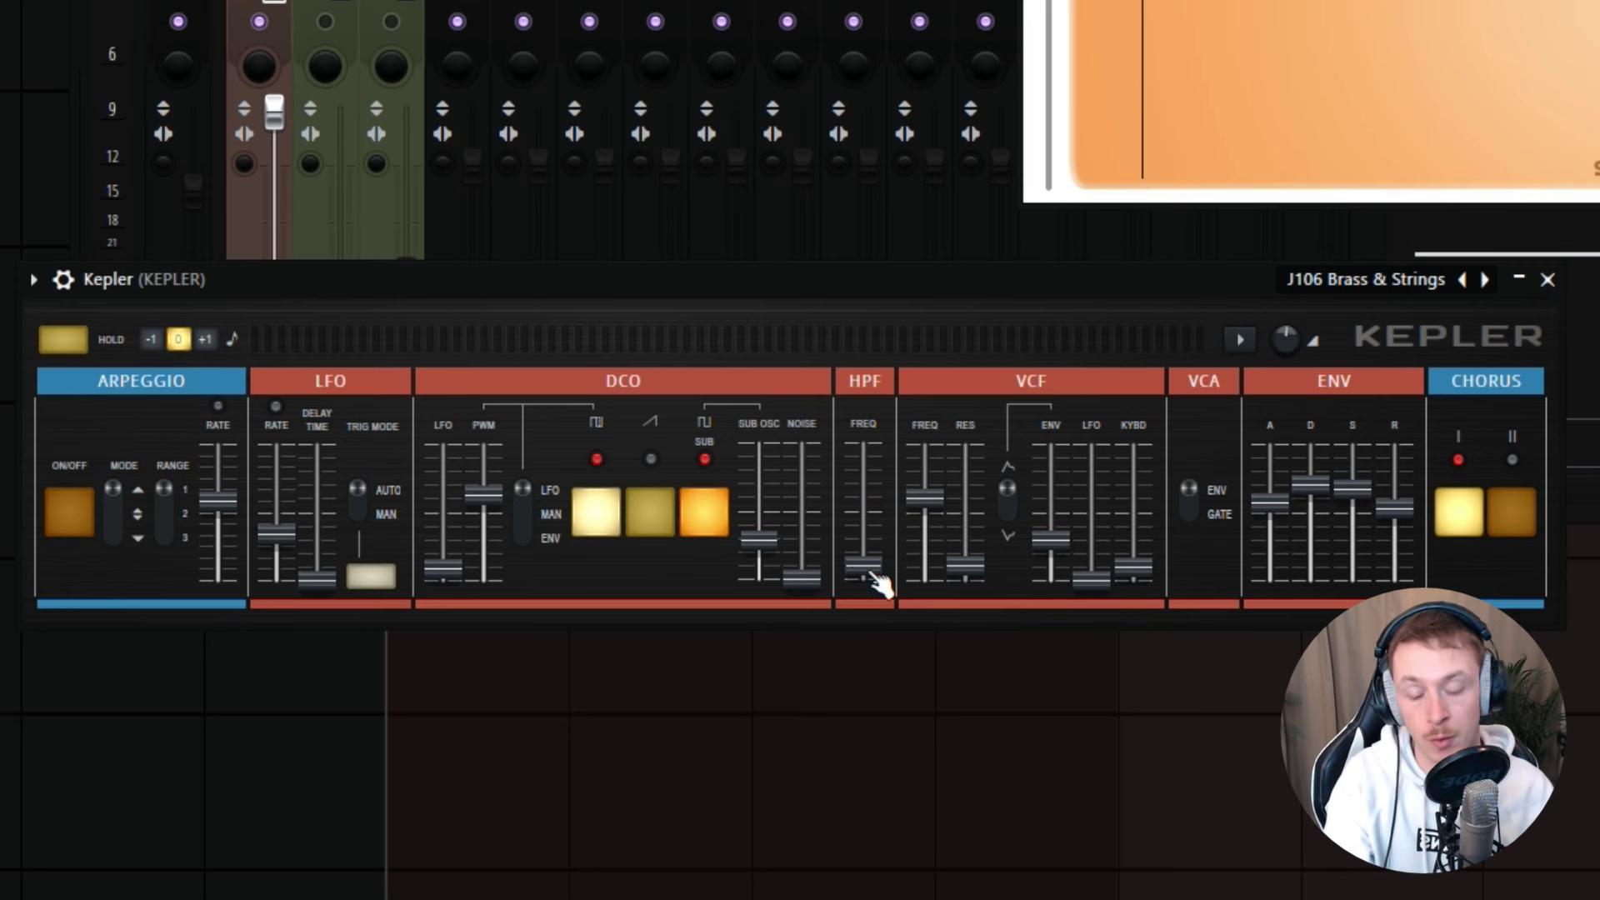
drag(875, 578, 864, 482)
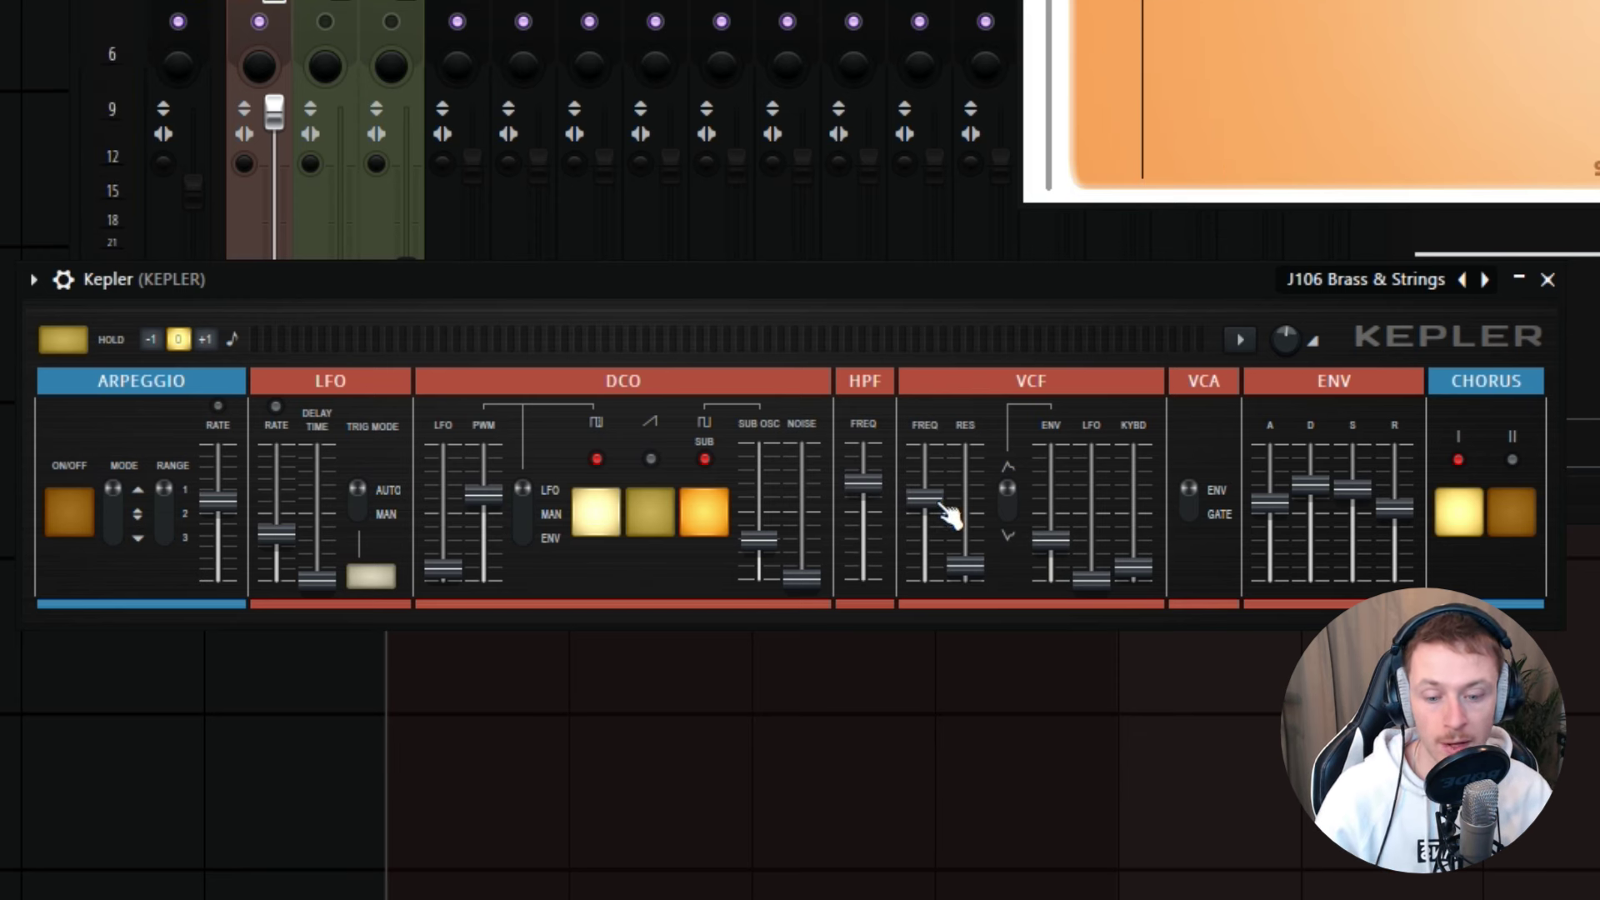
Step: Sweep the VCF frequency up to maximum and back down to slightly above mid-range
mouse_move(944, 507)
mouse_down()
mouse_move(936, 489)
mouse_move(925, 503)
mouse_move(925, 481)
mouse_move(925, 511)
mouse_move(925, 483)
mouse_up()
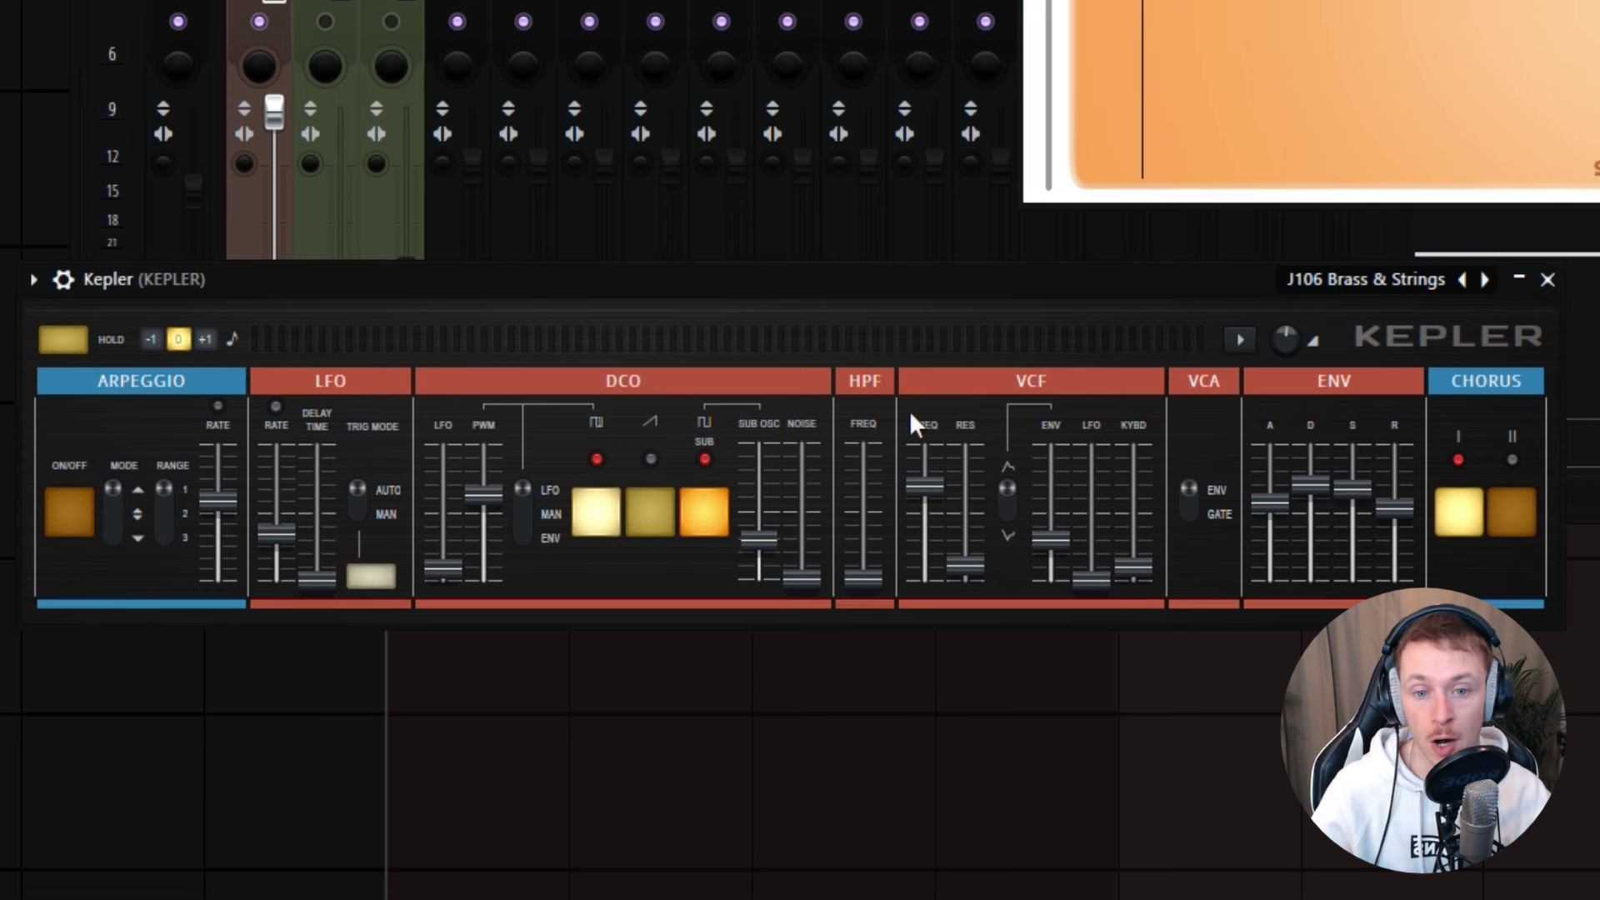
drag(942, 499, 942, 454)
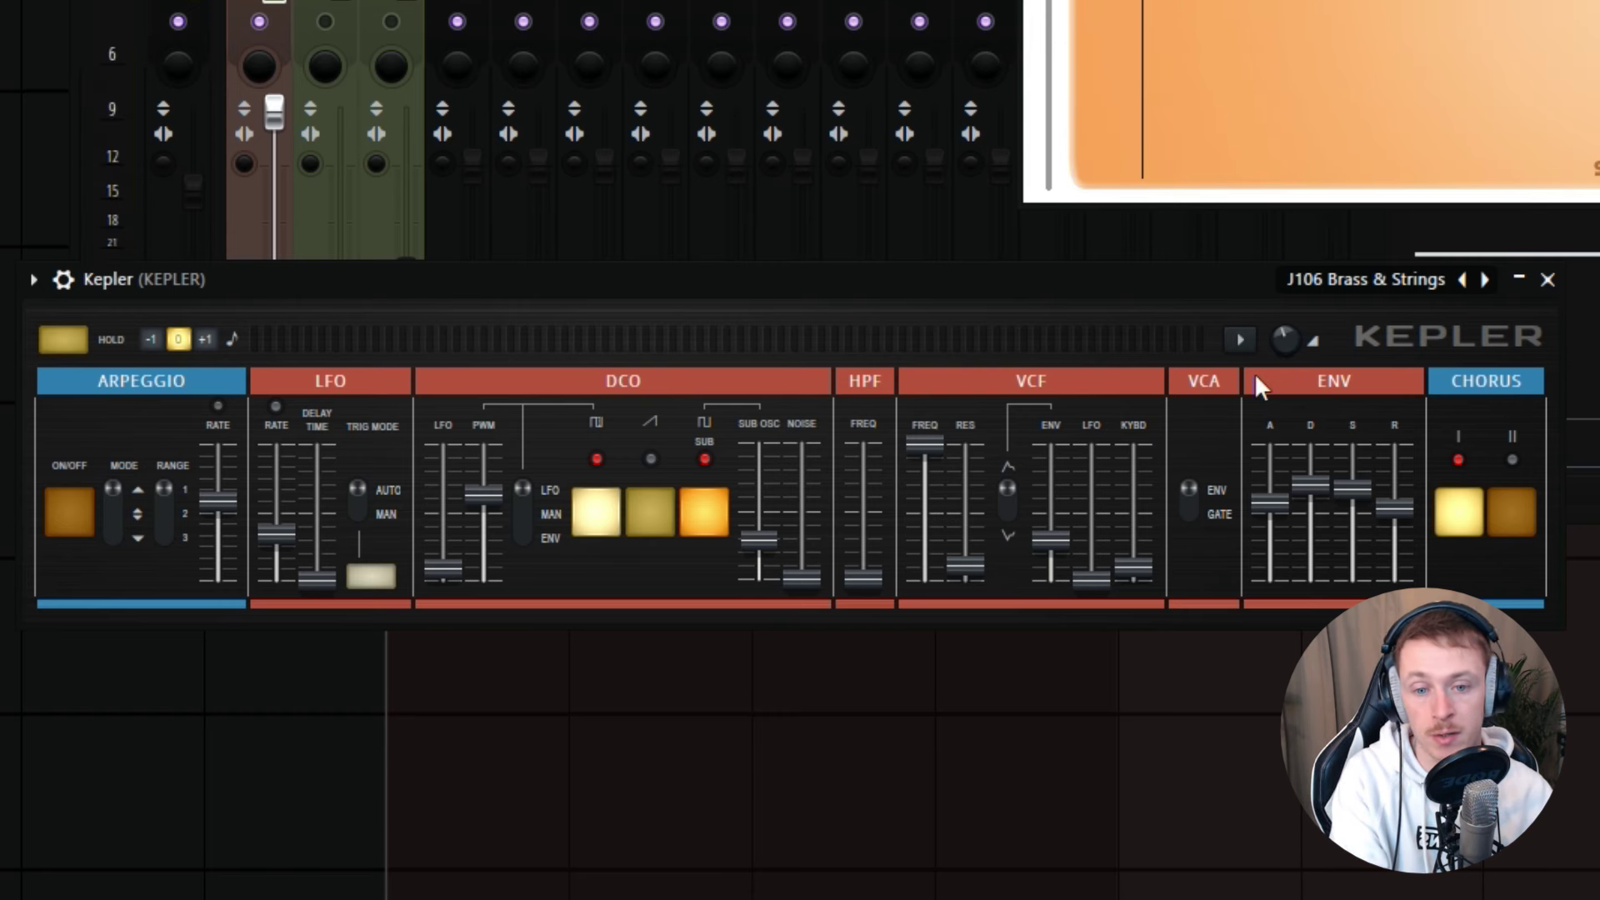
drag(925, 444, 926, 498)
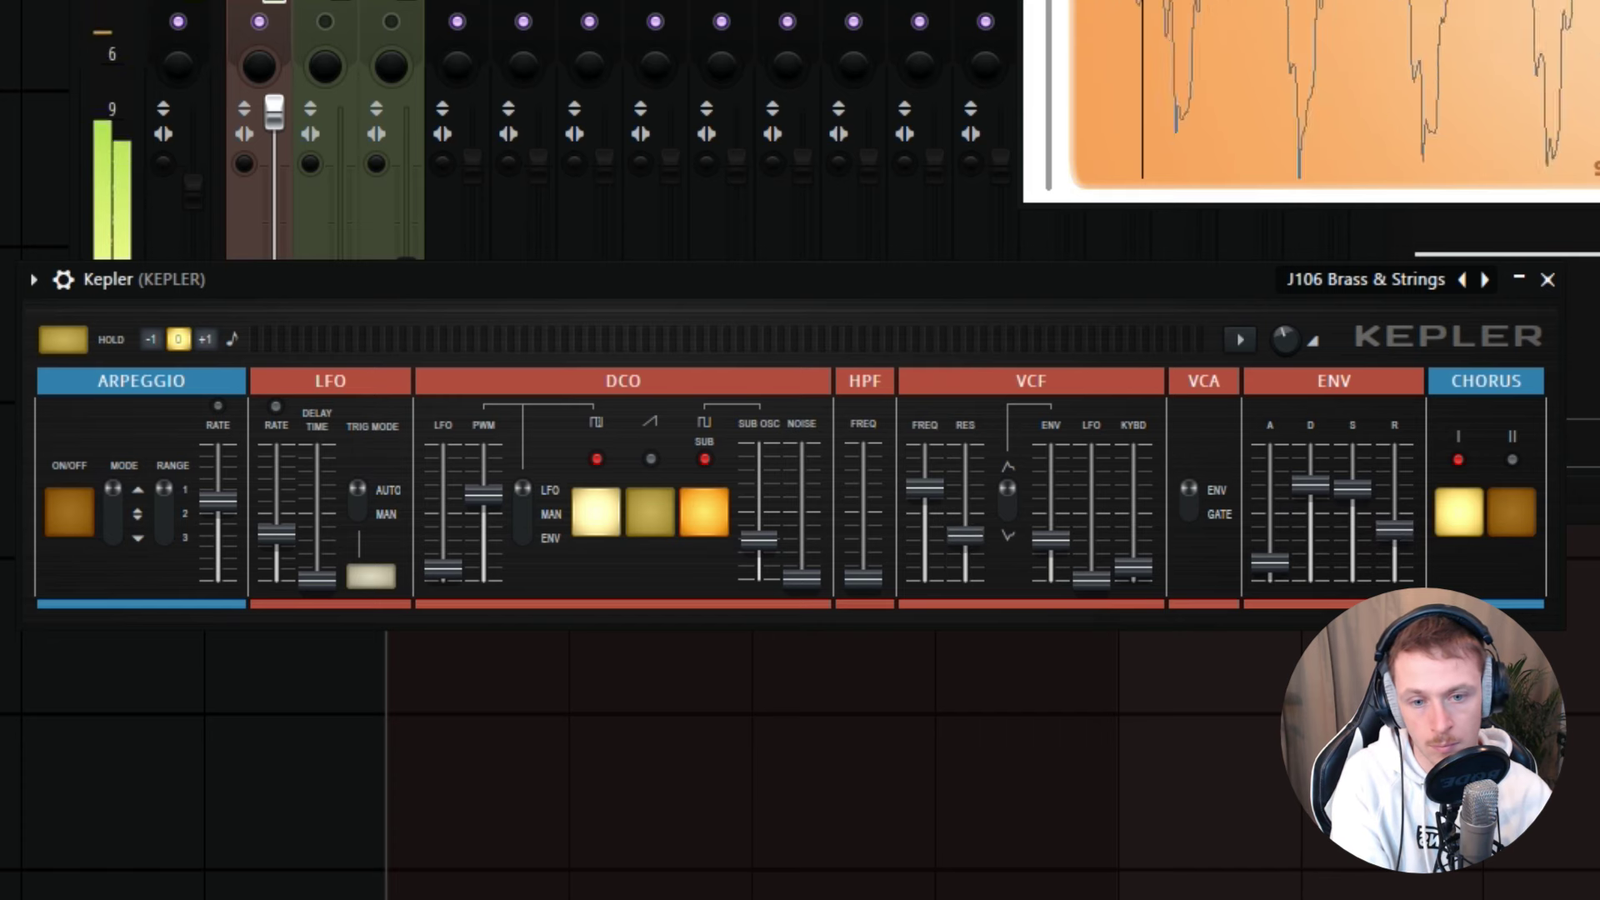
Step: Raise the VCF resonance to slightly above mid-range and bring the filter's LFO amount down to minimum
drag(965, 534, 925, 493)
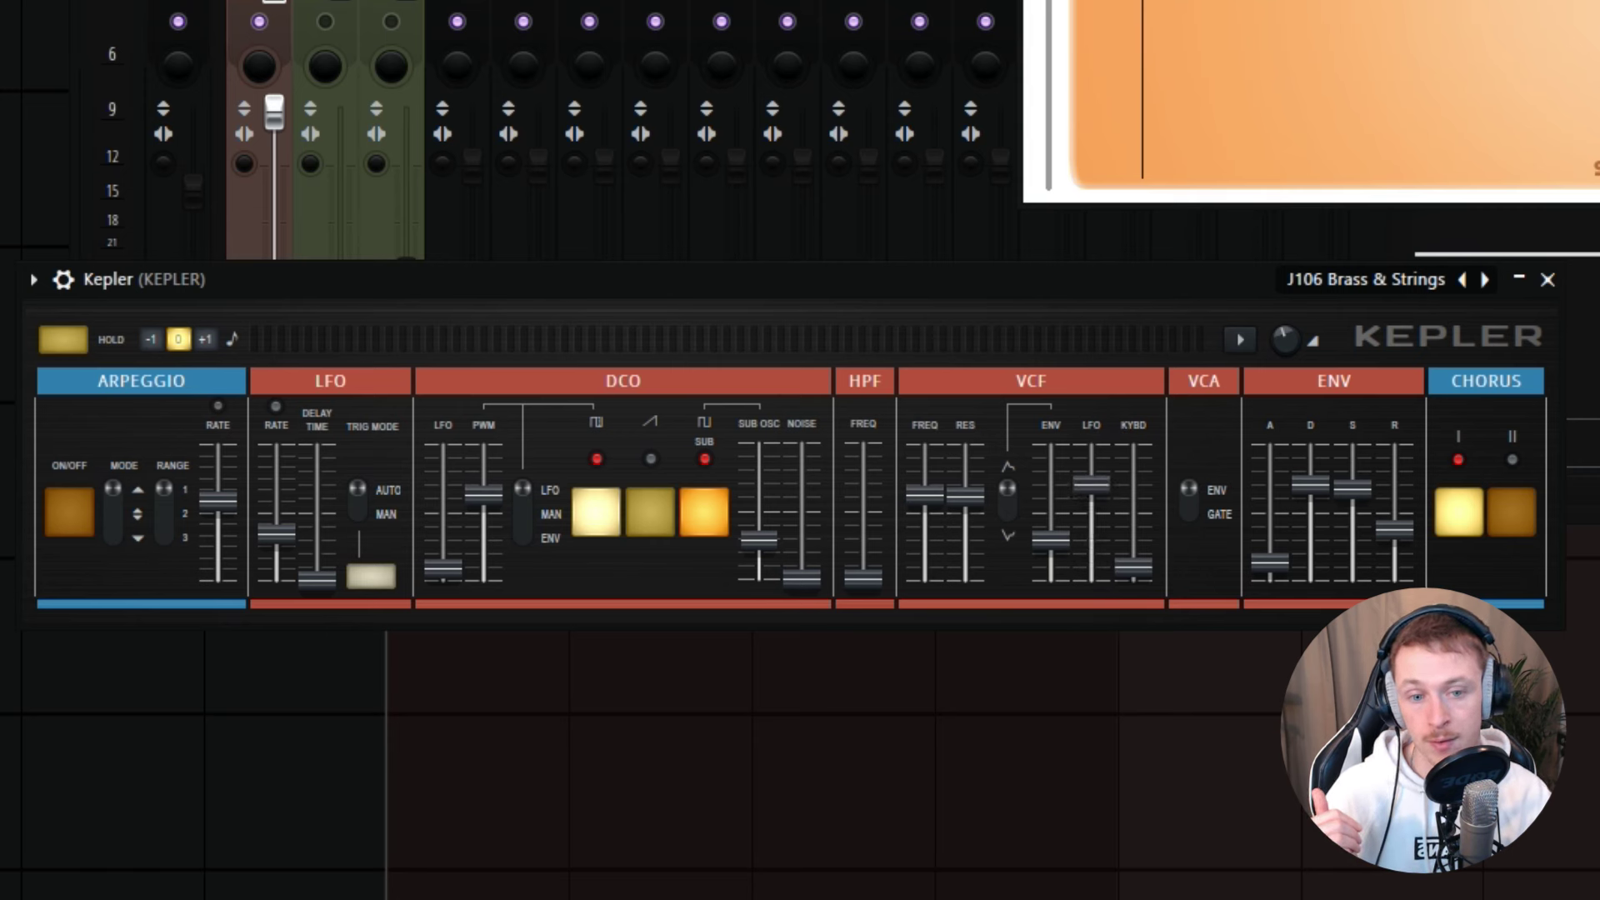
mouse_move(1092, 483)
mouse_down()
mouse_move(1092, 567)
mouse_move(1092, 500)
mouse_up()
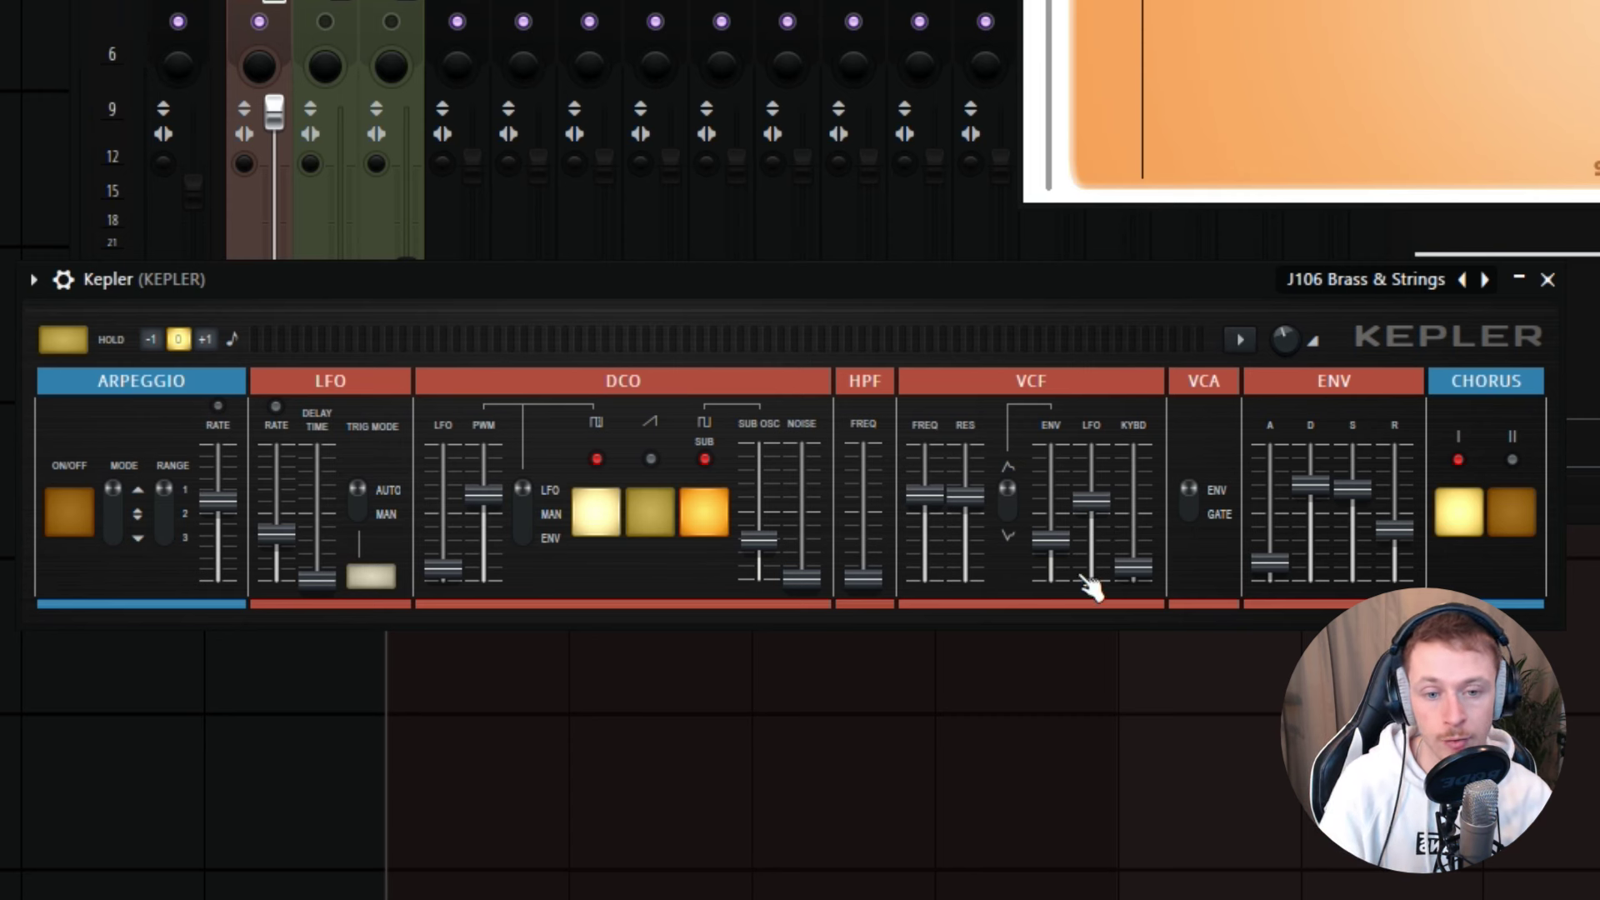
drag(1092, 500, 1092, 578)
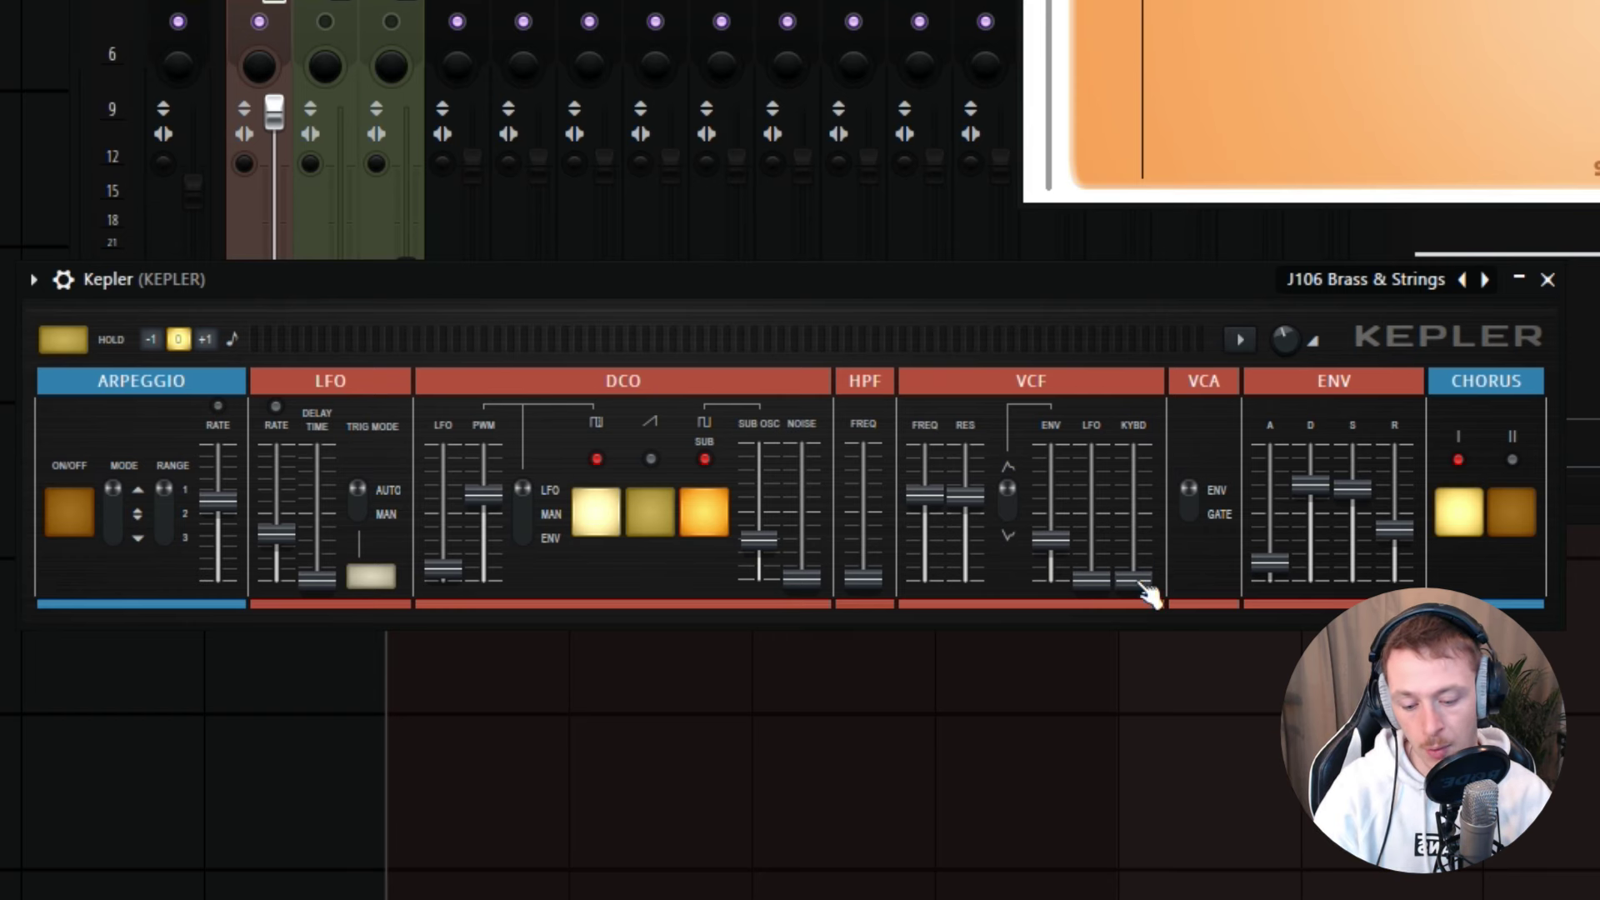
Step: Lower the VCF frequency to about mid-range and try the filter's keyboard tracking at maximum
drag(926, 494, 925, 523)
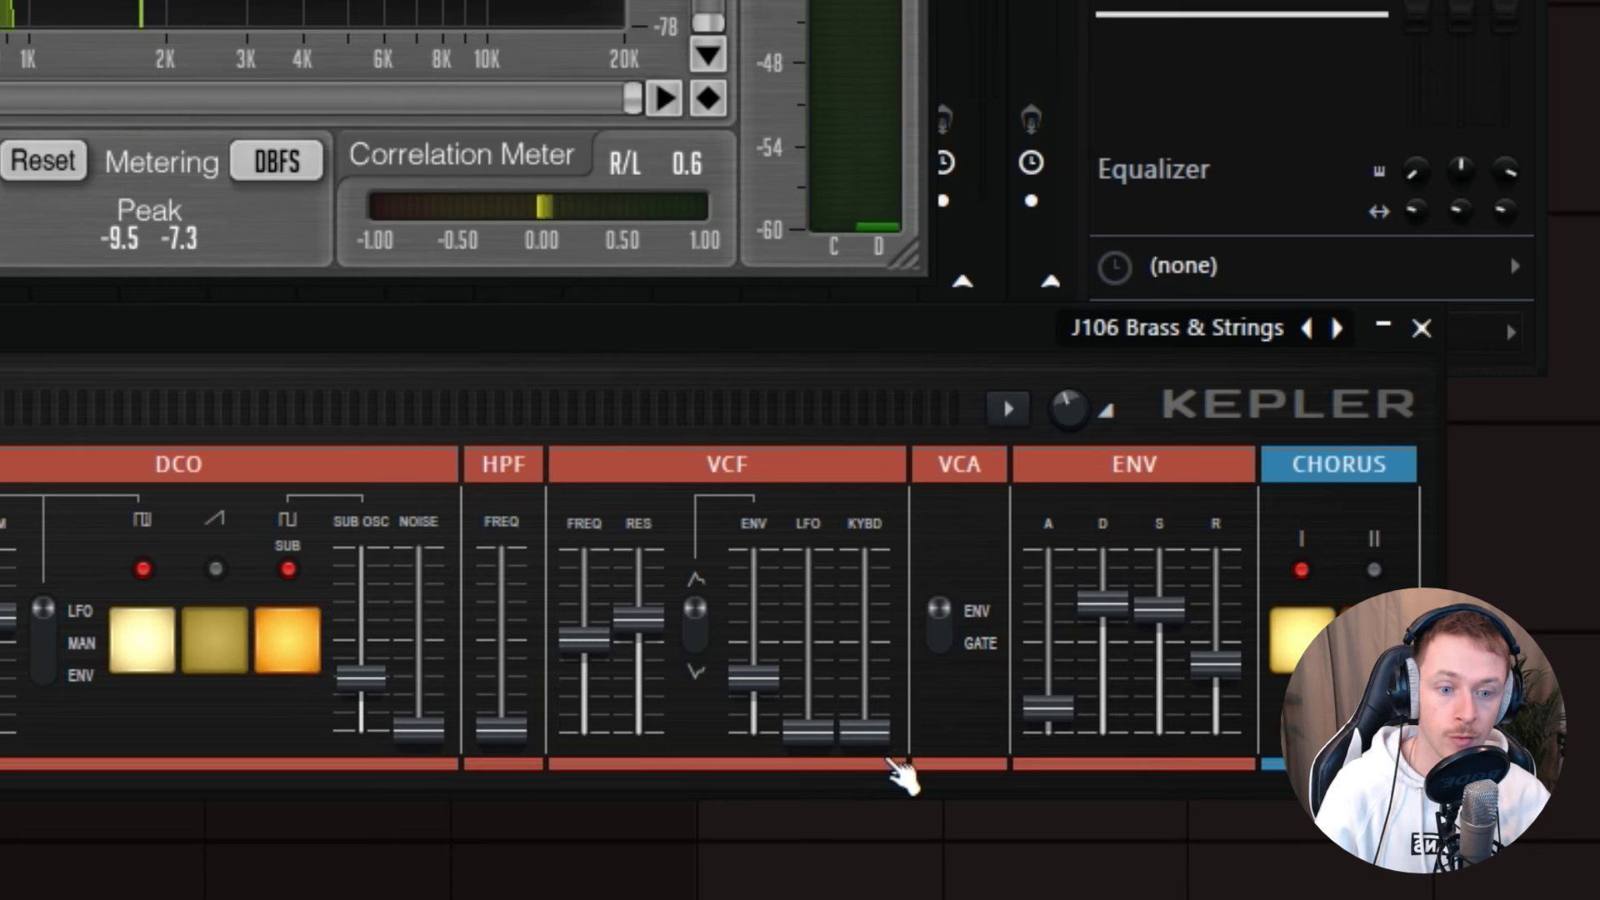
drag(985, 839, 984, 819)
drag(865, 690, 865, 546)
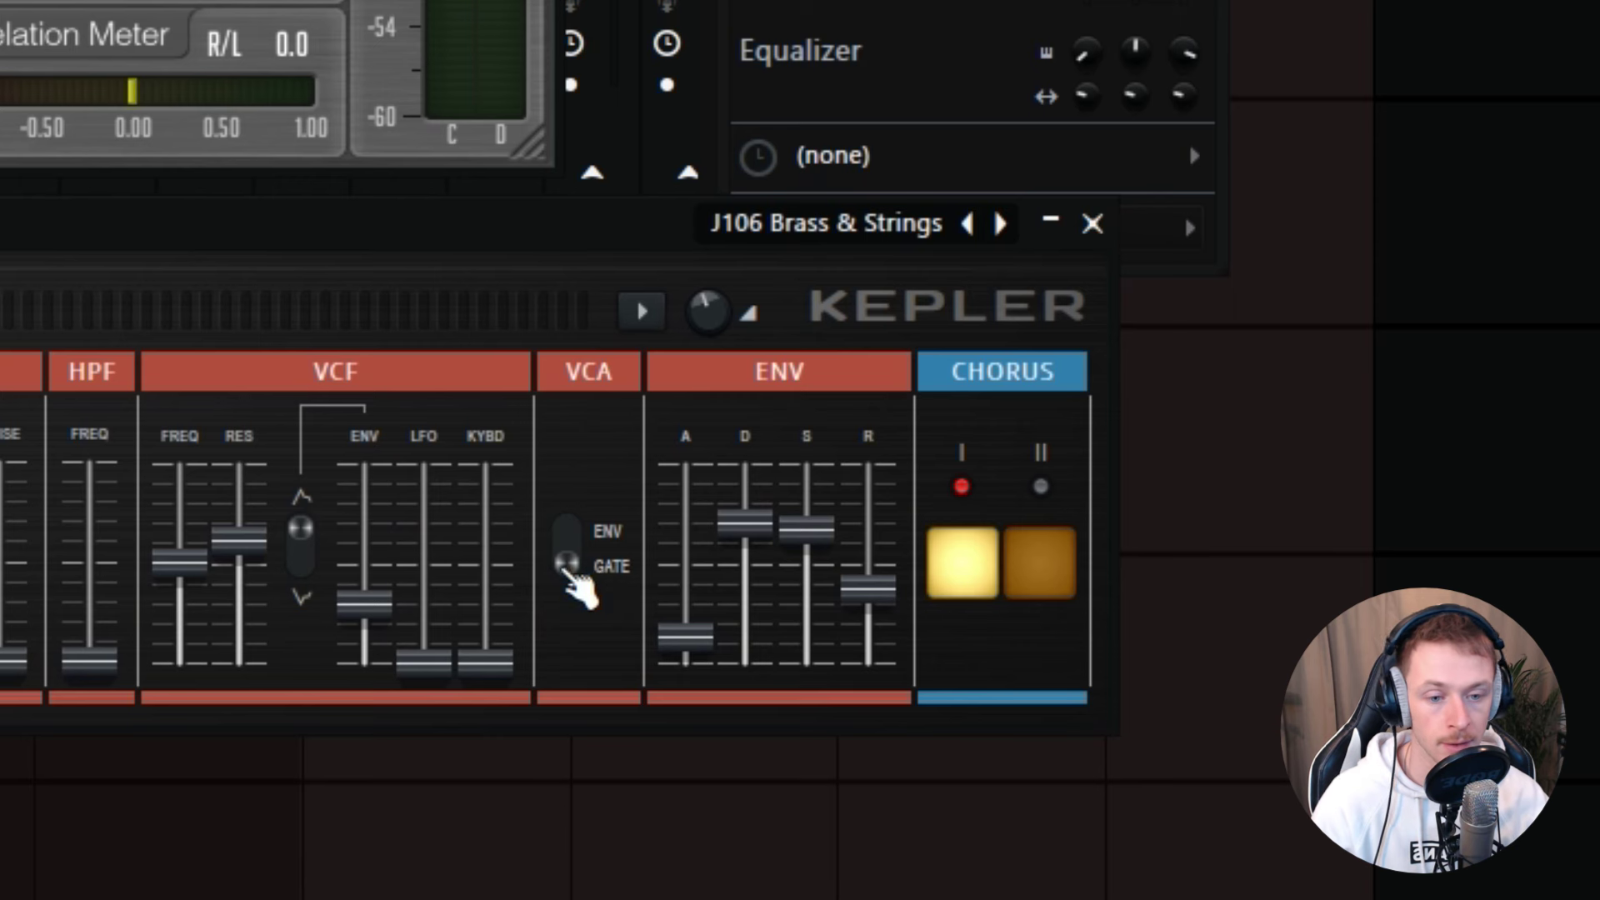
Step: Shape the envelope with attack at about one-third, release at about three-quarters and decay slightly below mid-range
drag(685, 636, 685, 503)
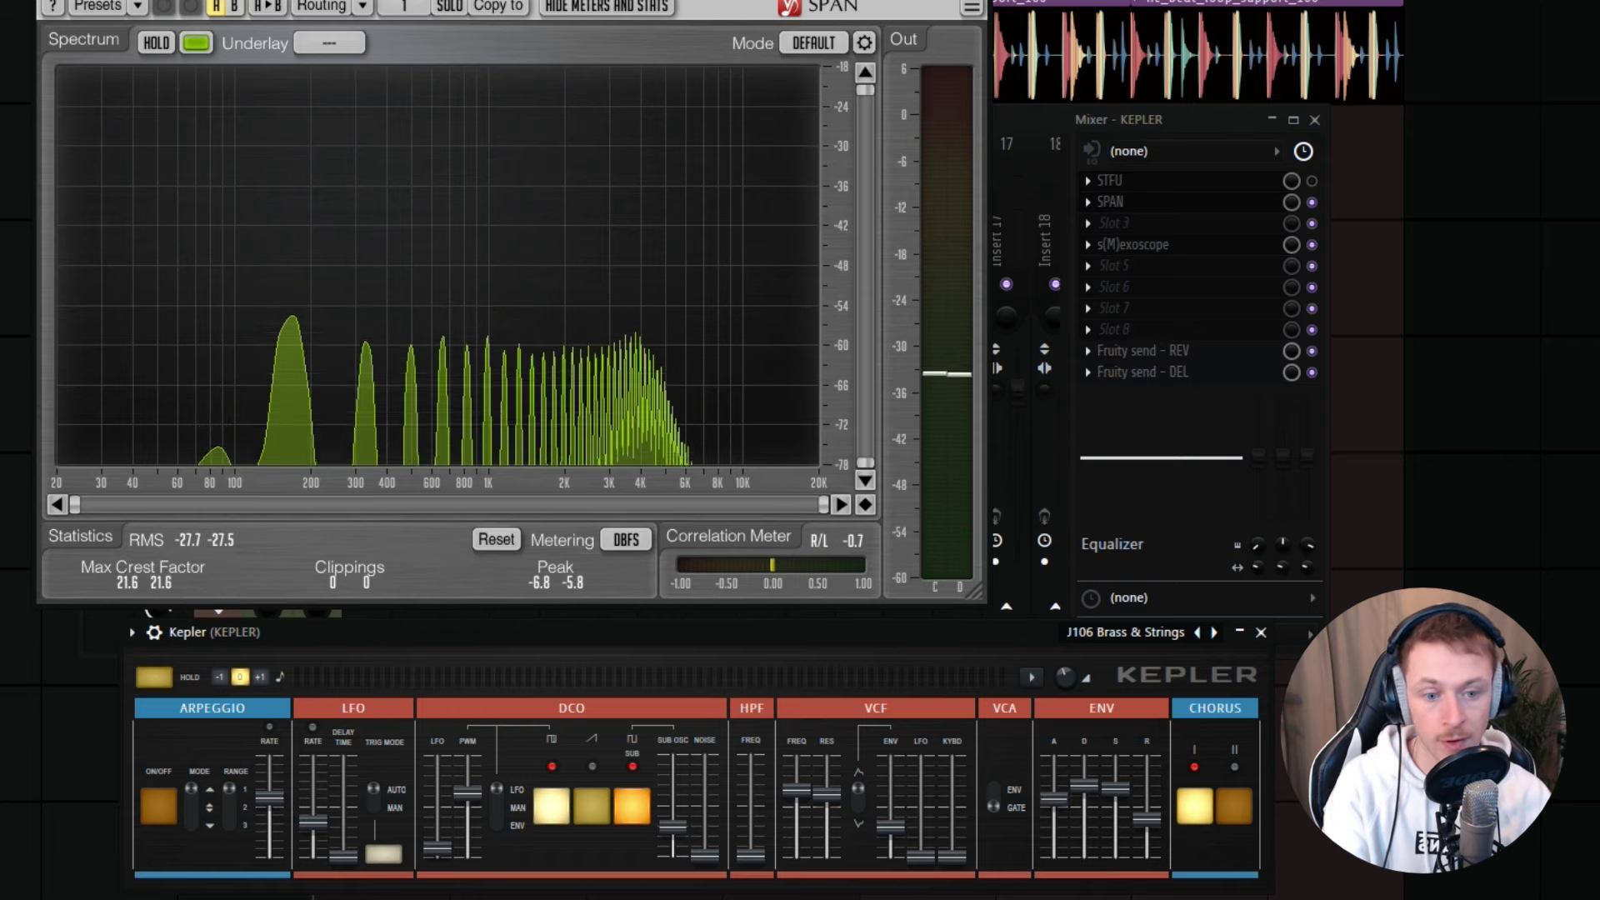
drag(1054, 798, 1055, 827)
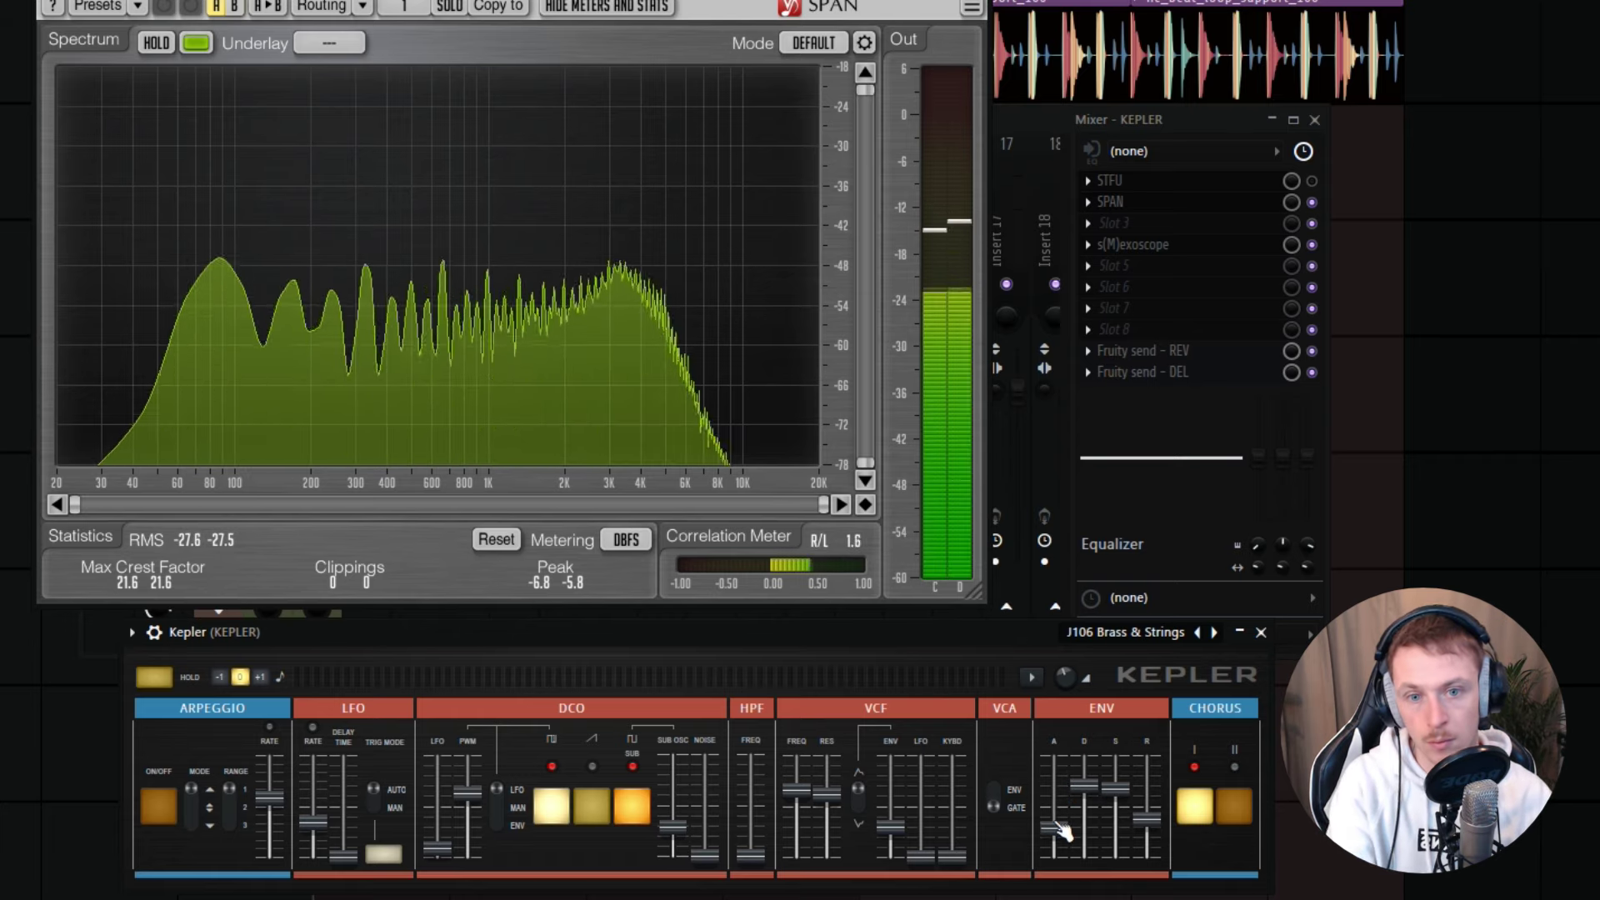
drag(1147, 819, 1147, 781)
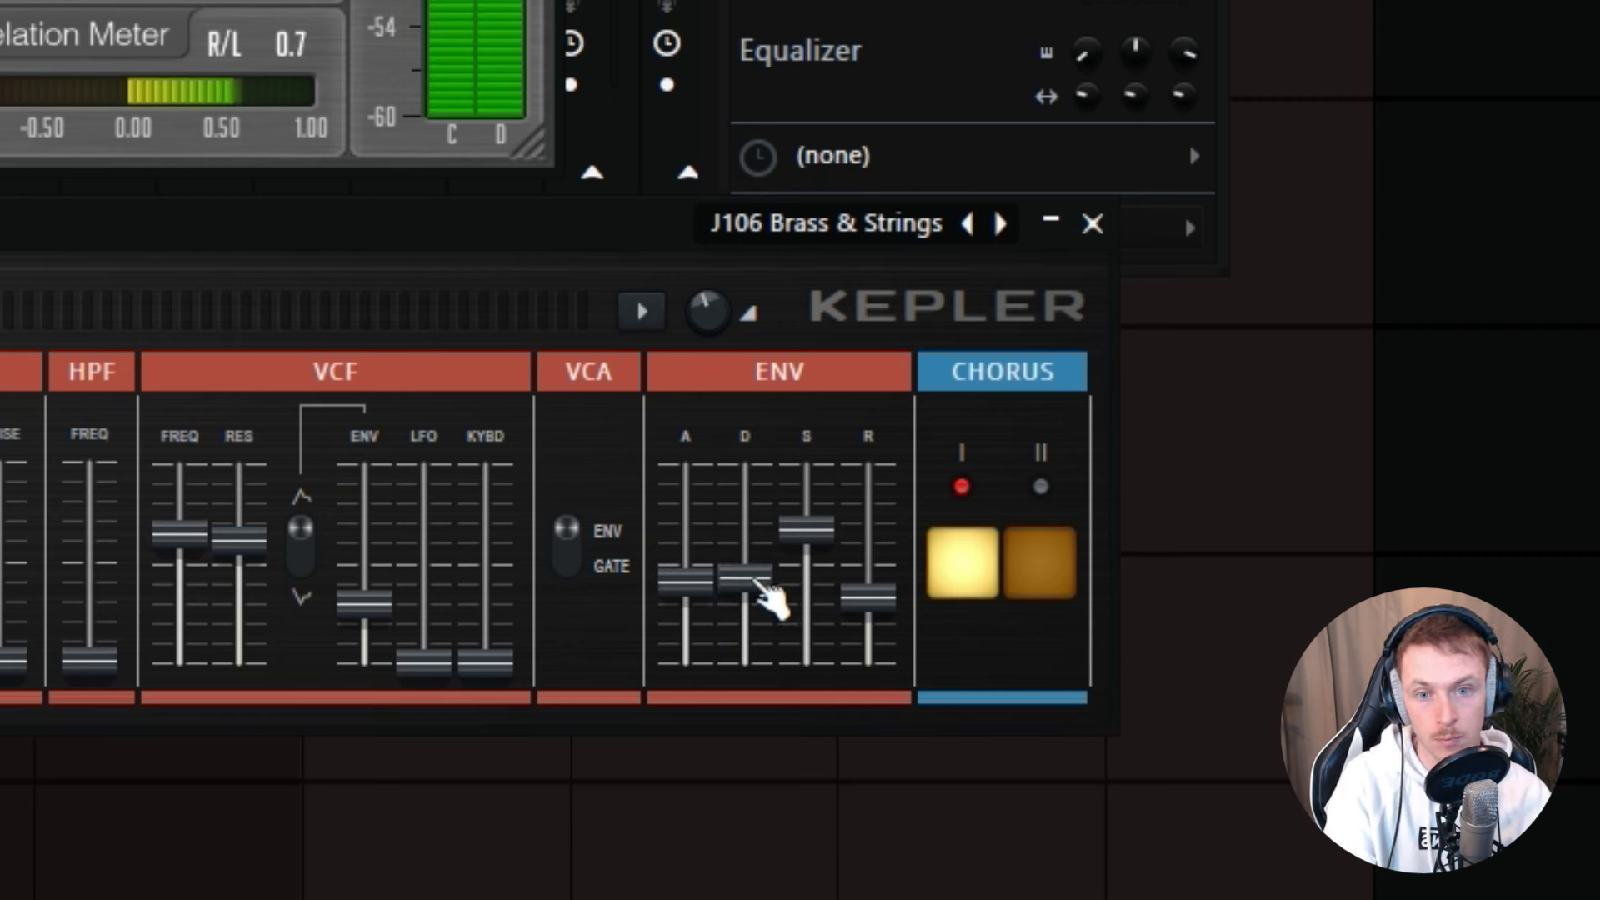
mouse_move(760, 585)
mouse_down()
mouse_move(758, 569)
mouse_move(767, 589)
mouse_up()
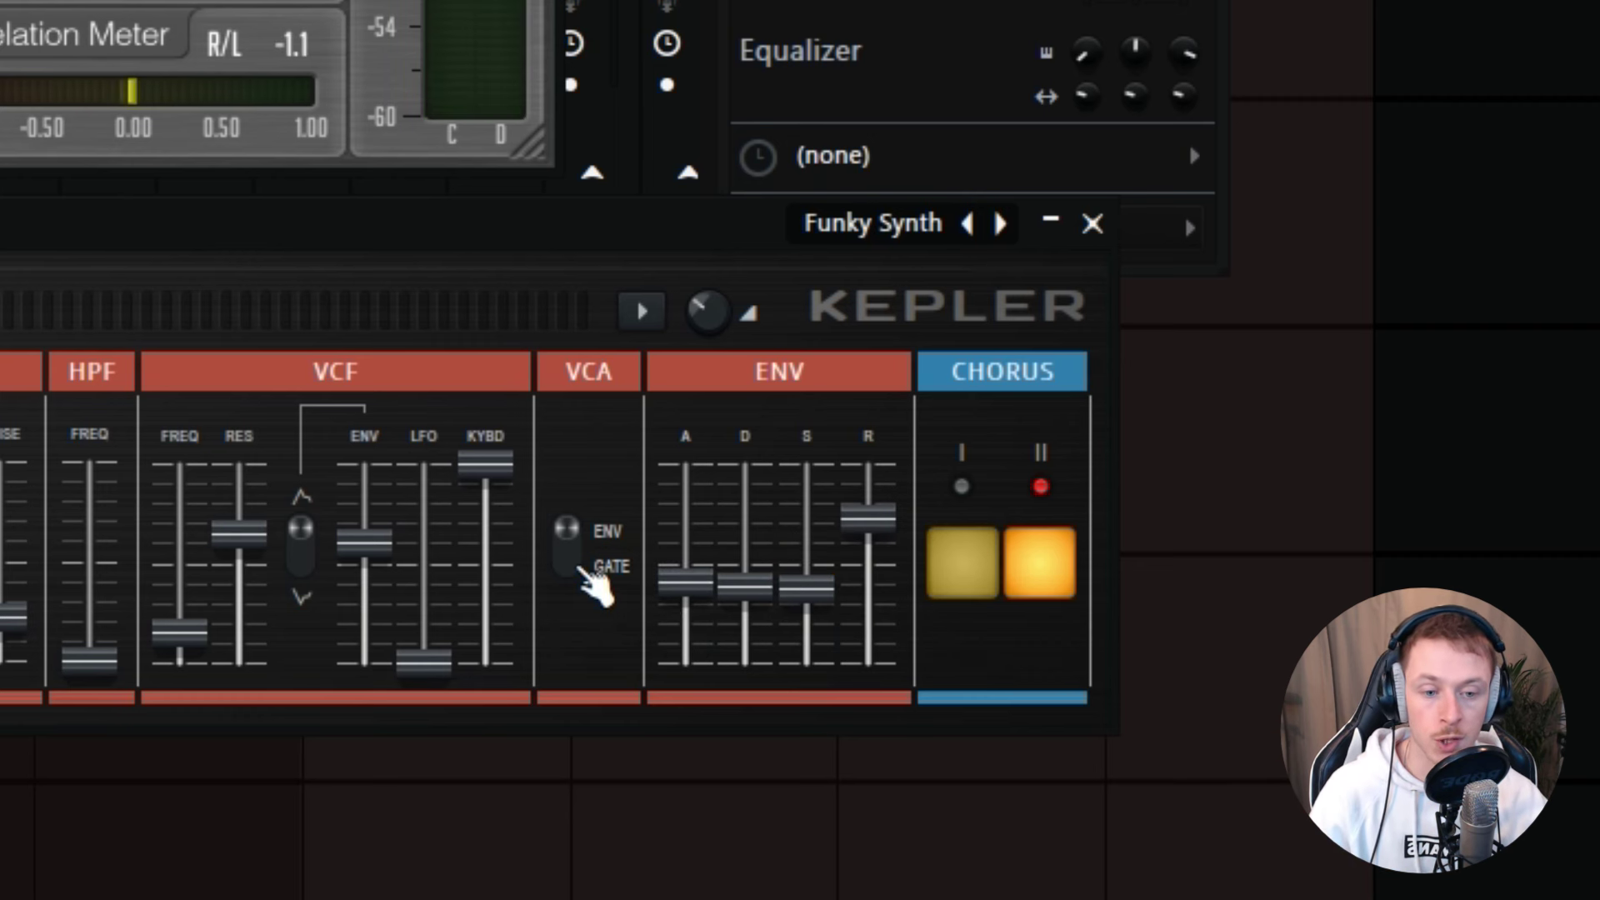
Step: Switch the Funky Synth preset's VCA to Gate and set the VCF envelope amount to about two-thirds while auditioning it
click(585, 575)
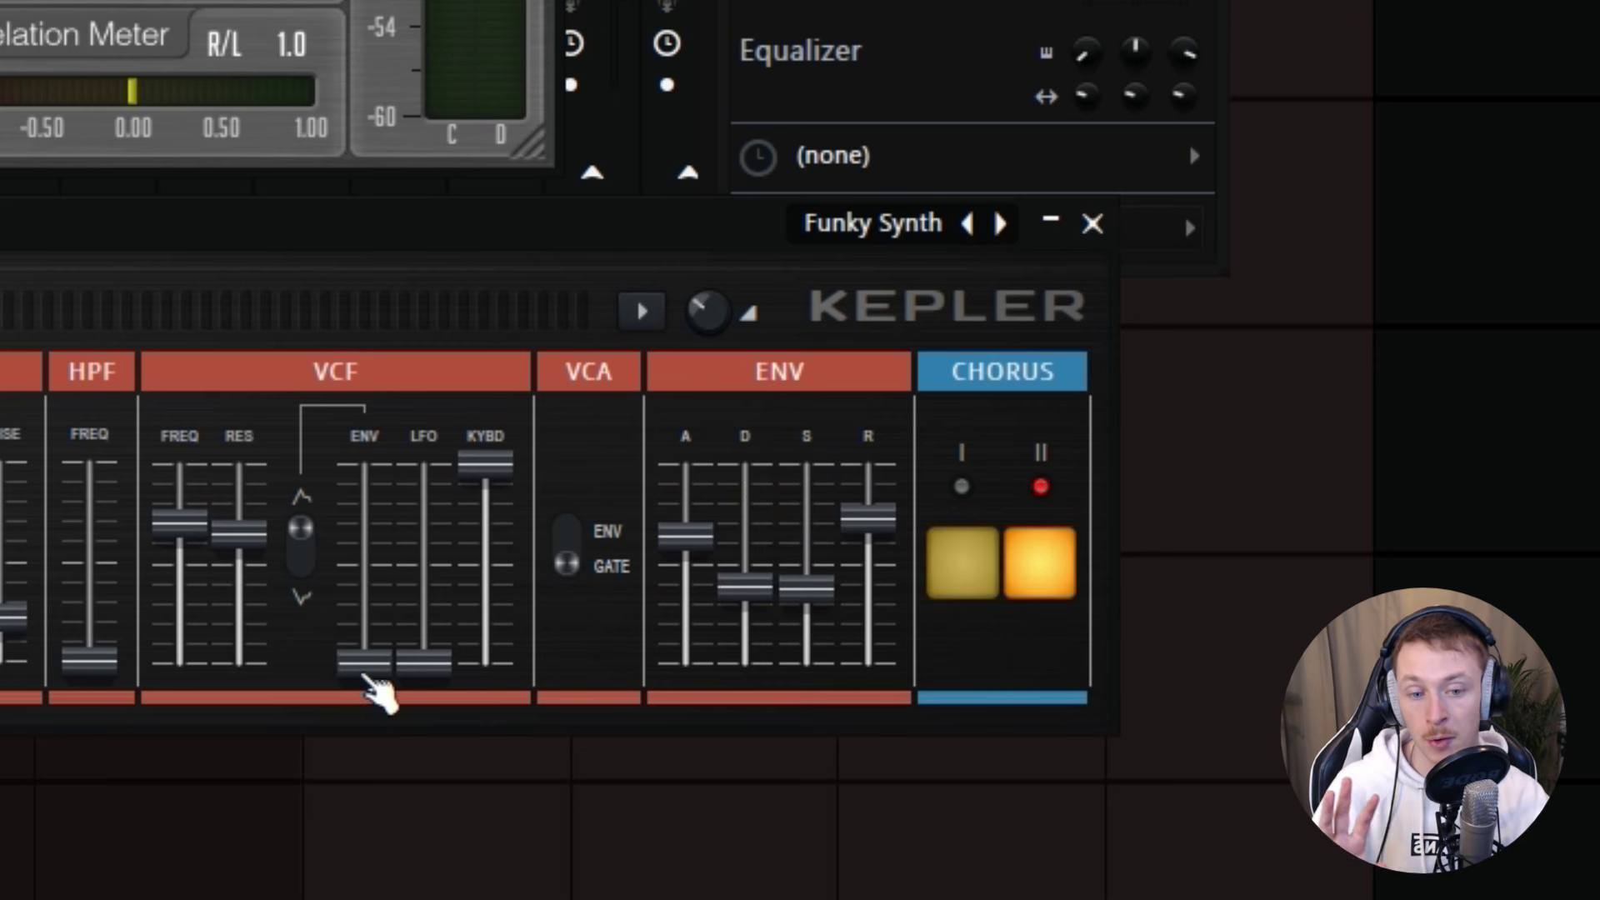
drag(364, 661, 364, 512)
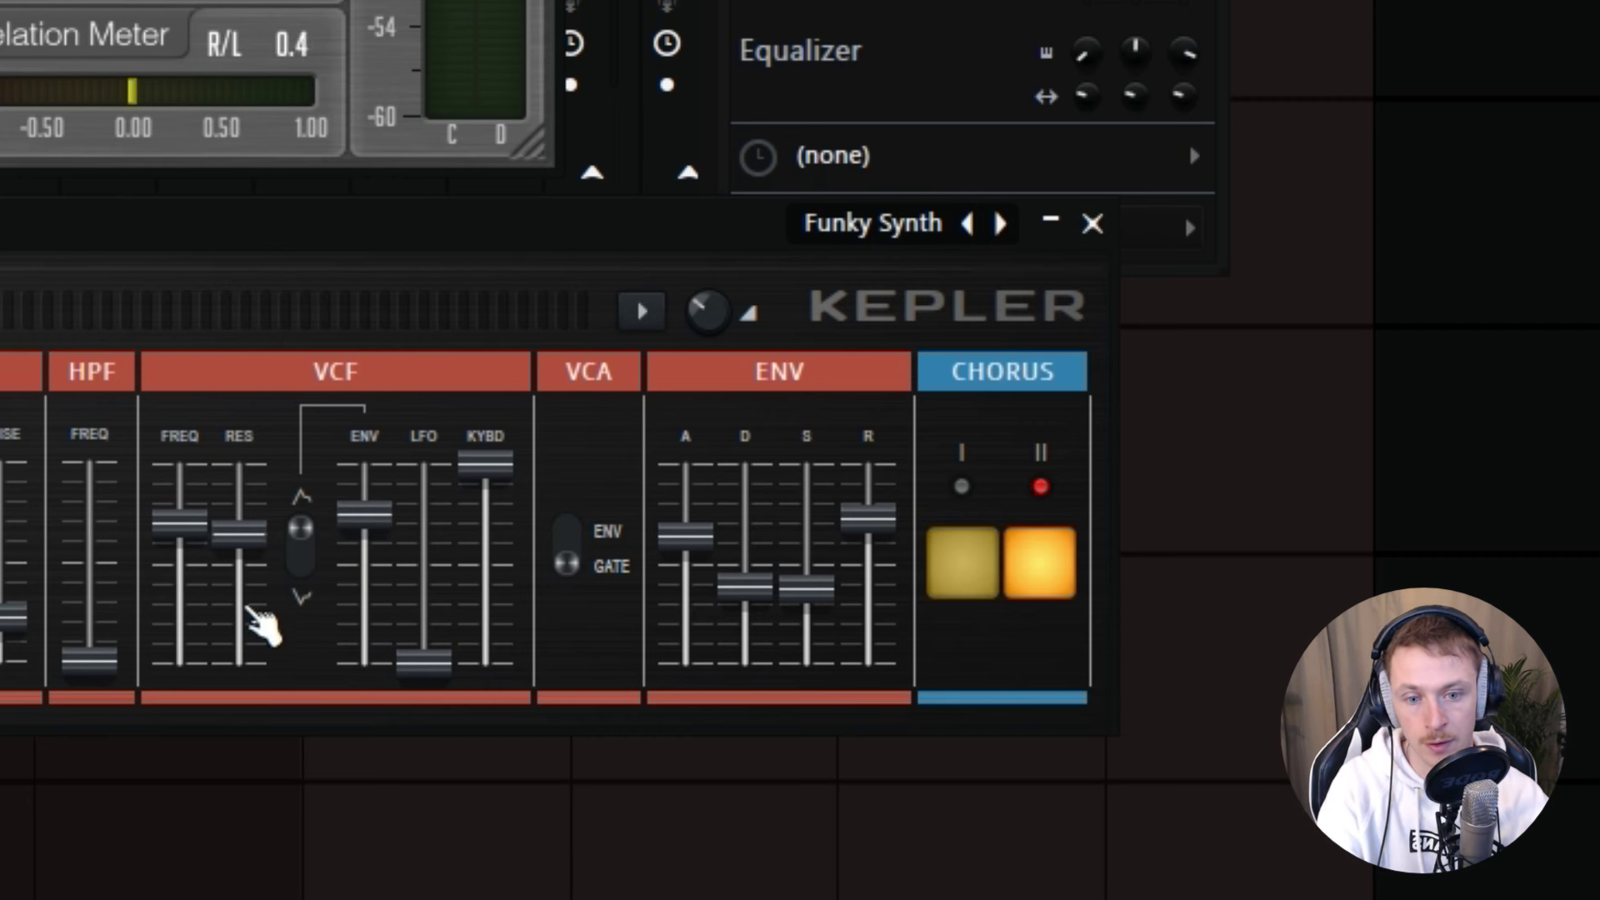
key(space)
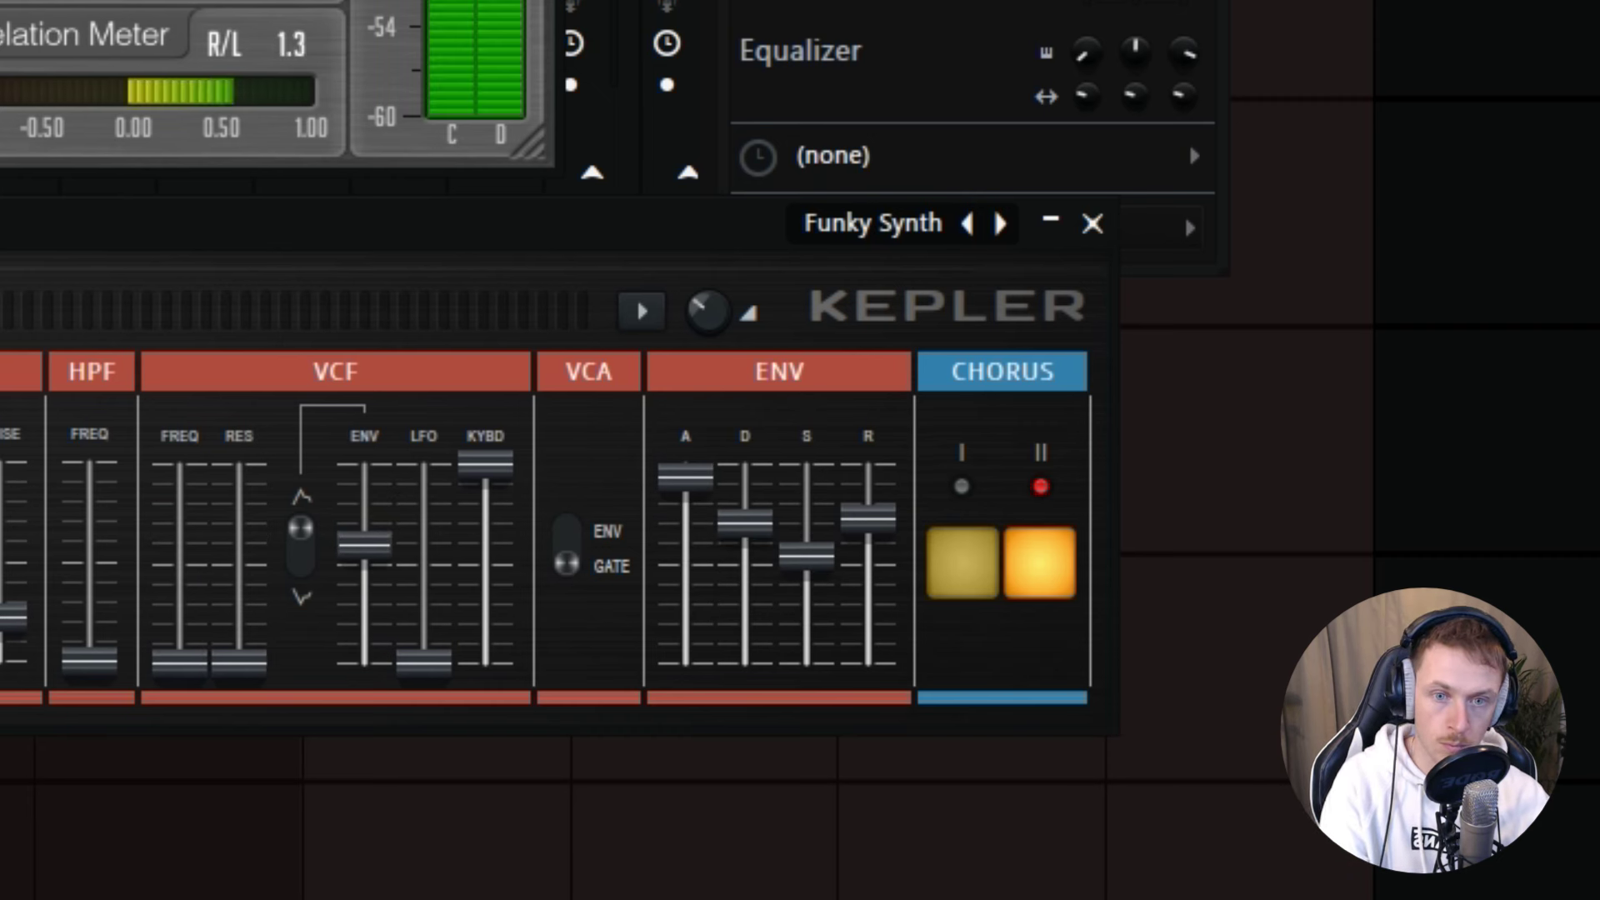
drag(364, 544, 364, 533)
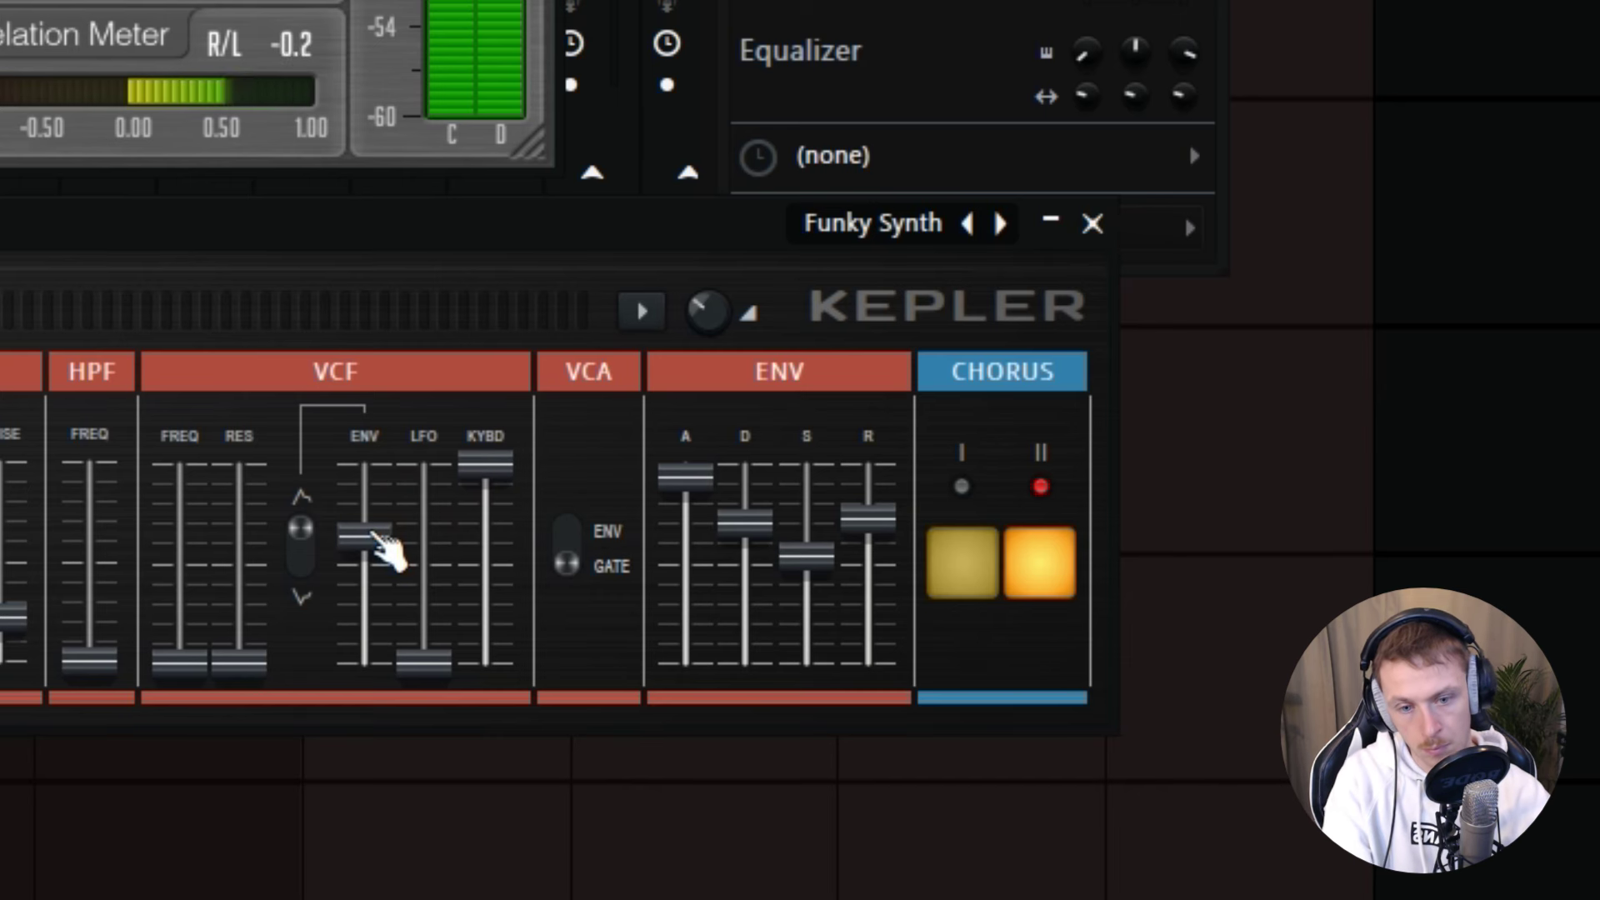